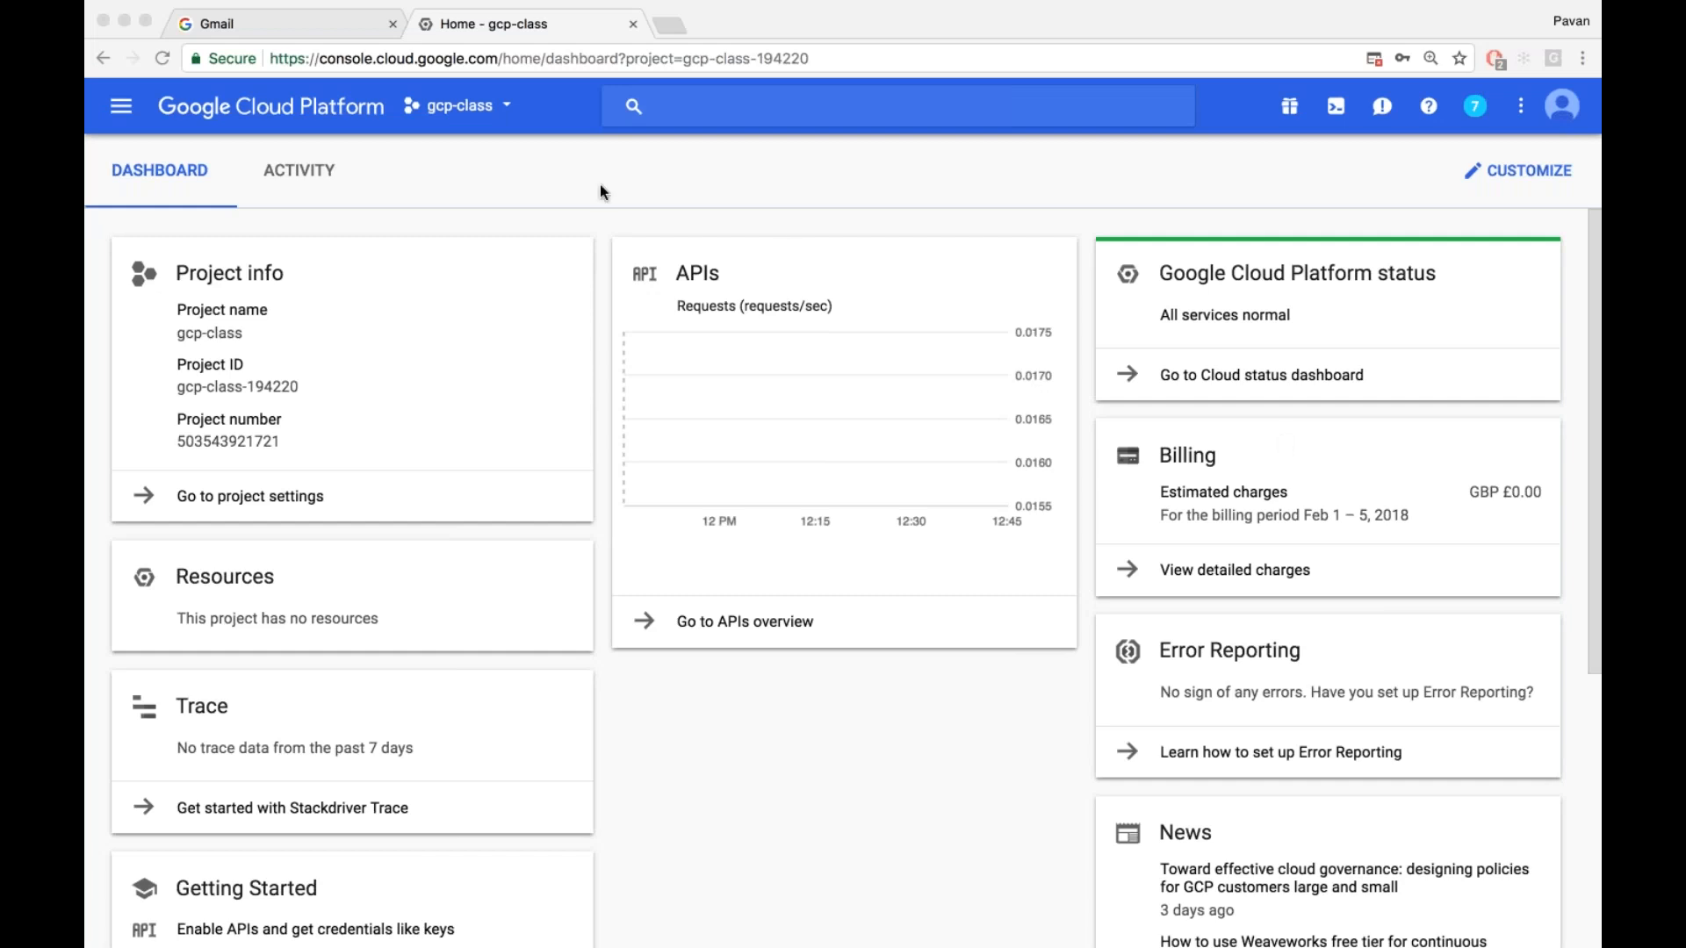
pyautogui.click(503, 107)
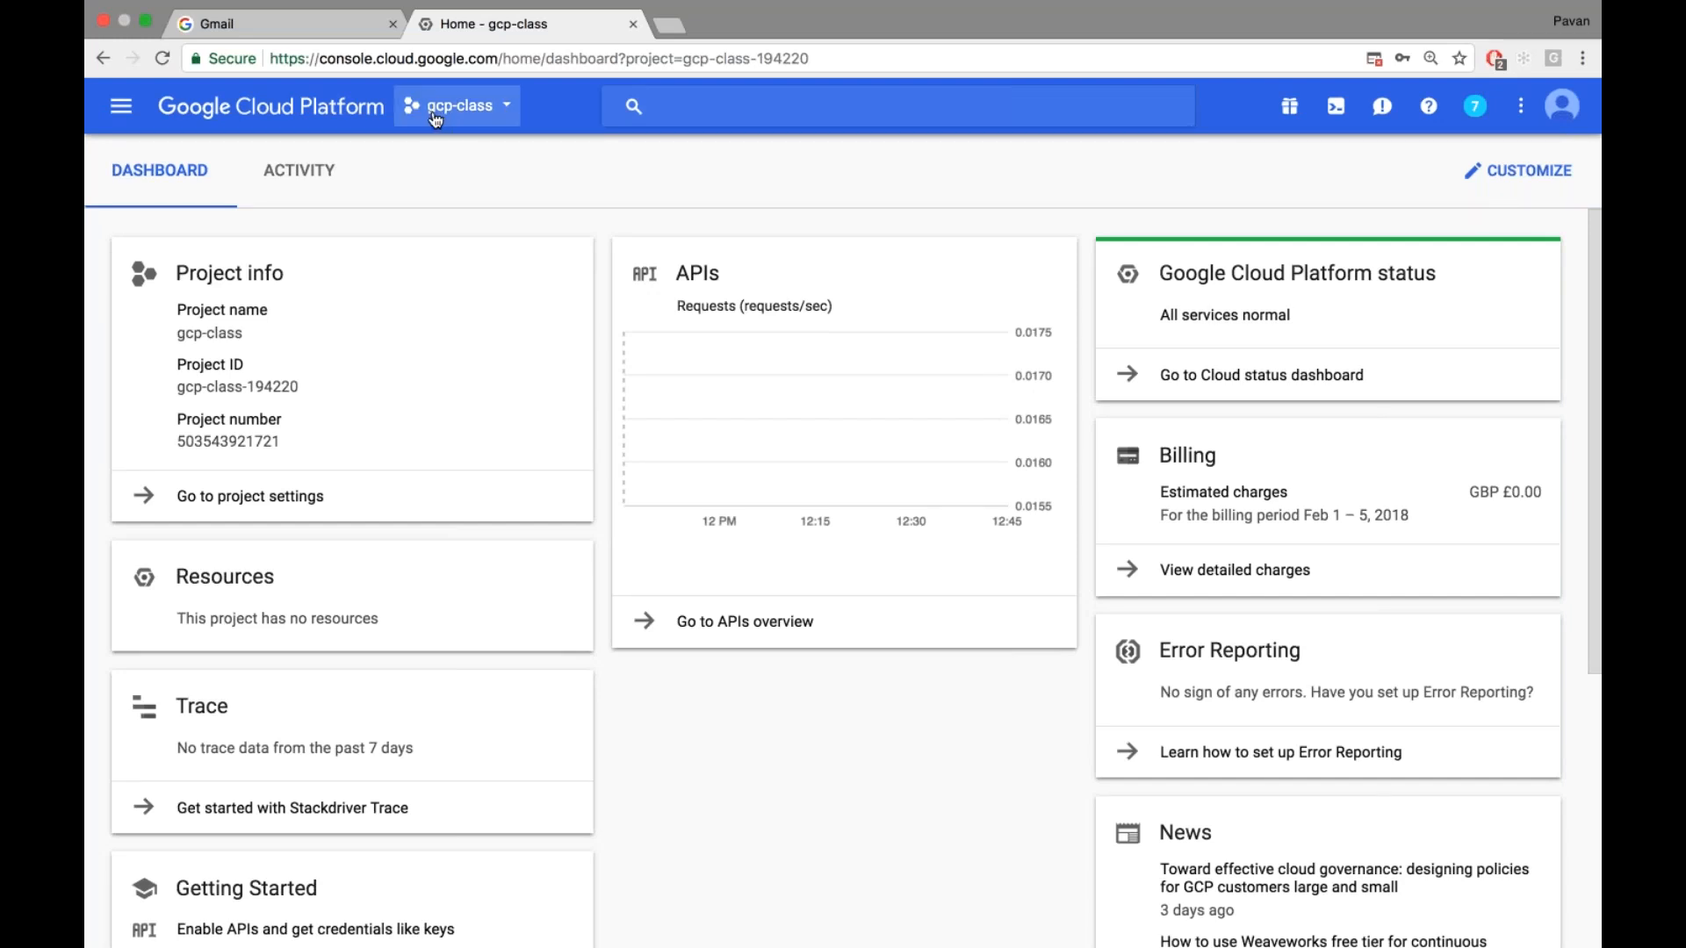
pyautogui.click(508, 109)
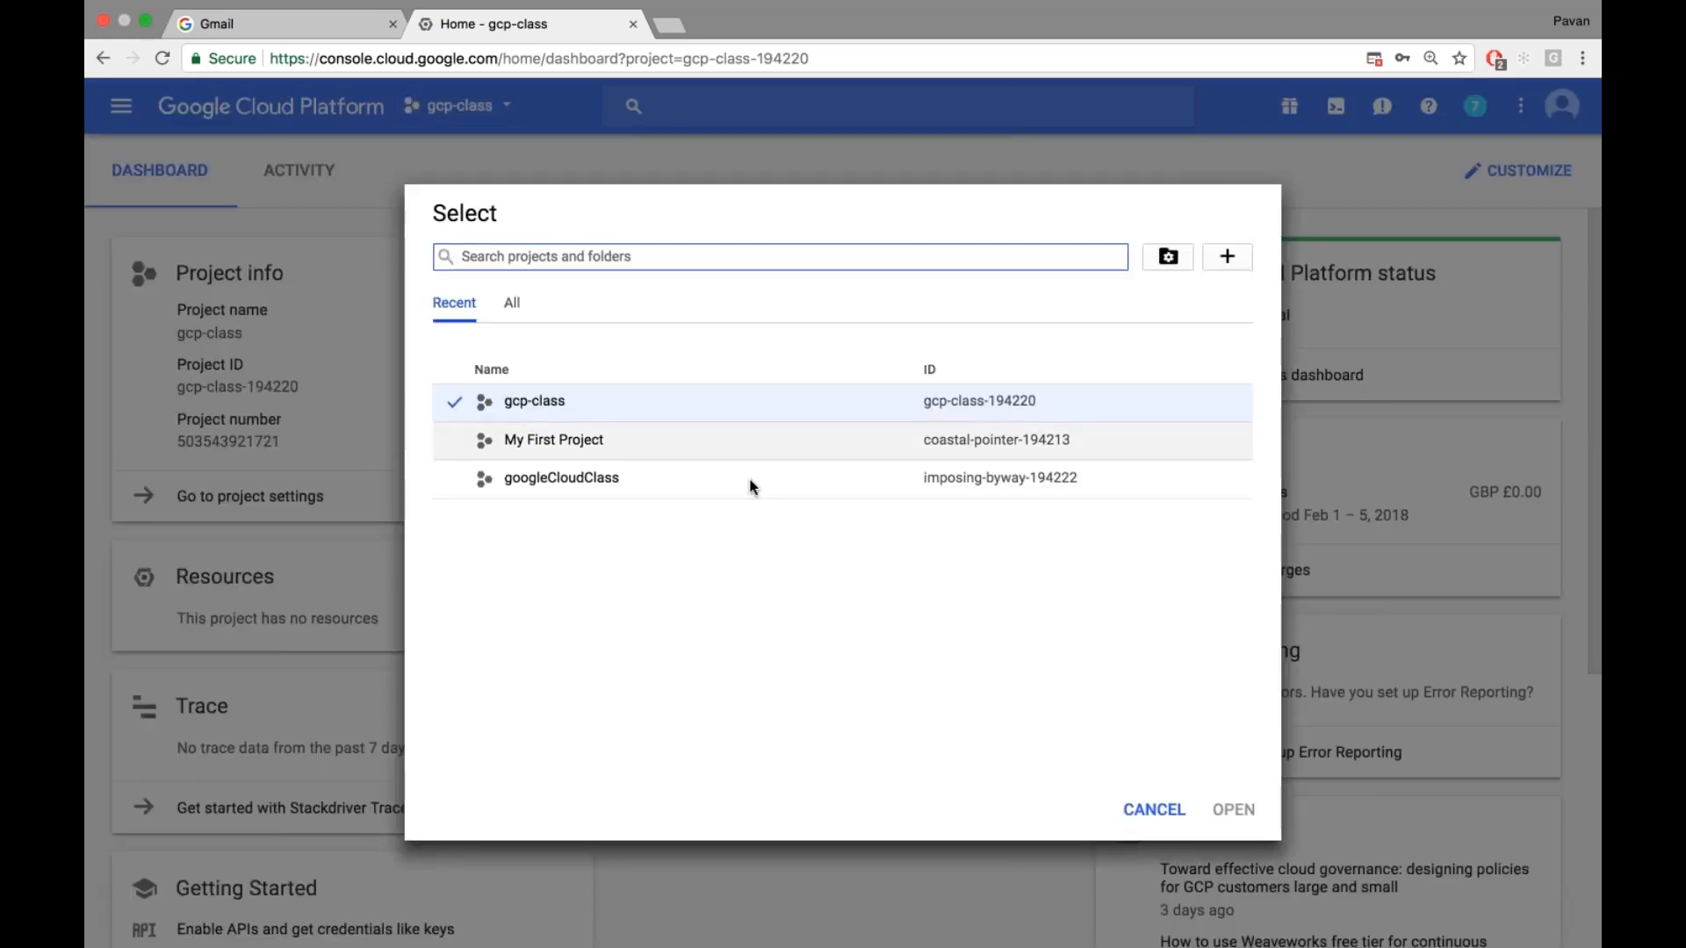
pyautogui.click(686, 475)
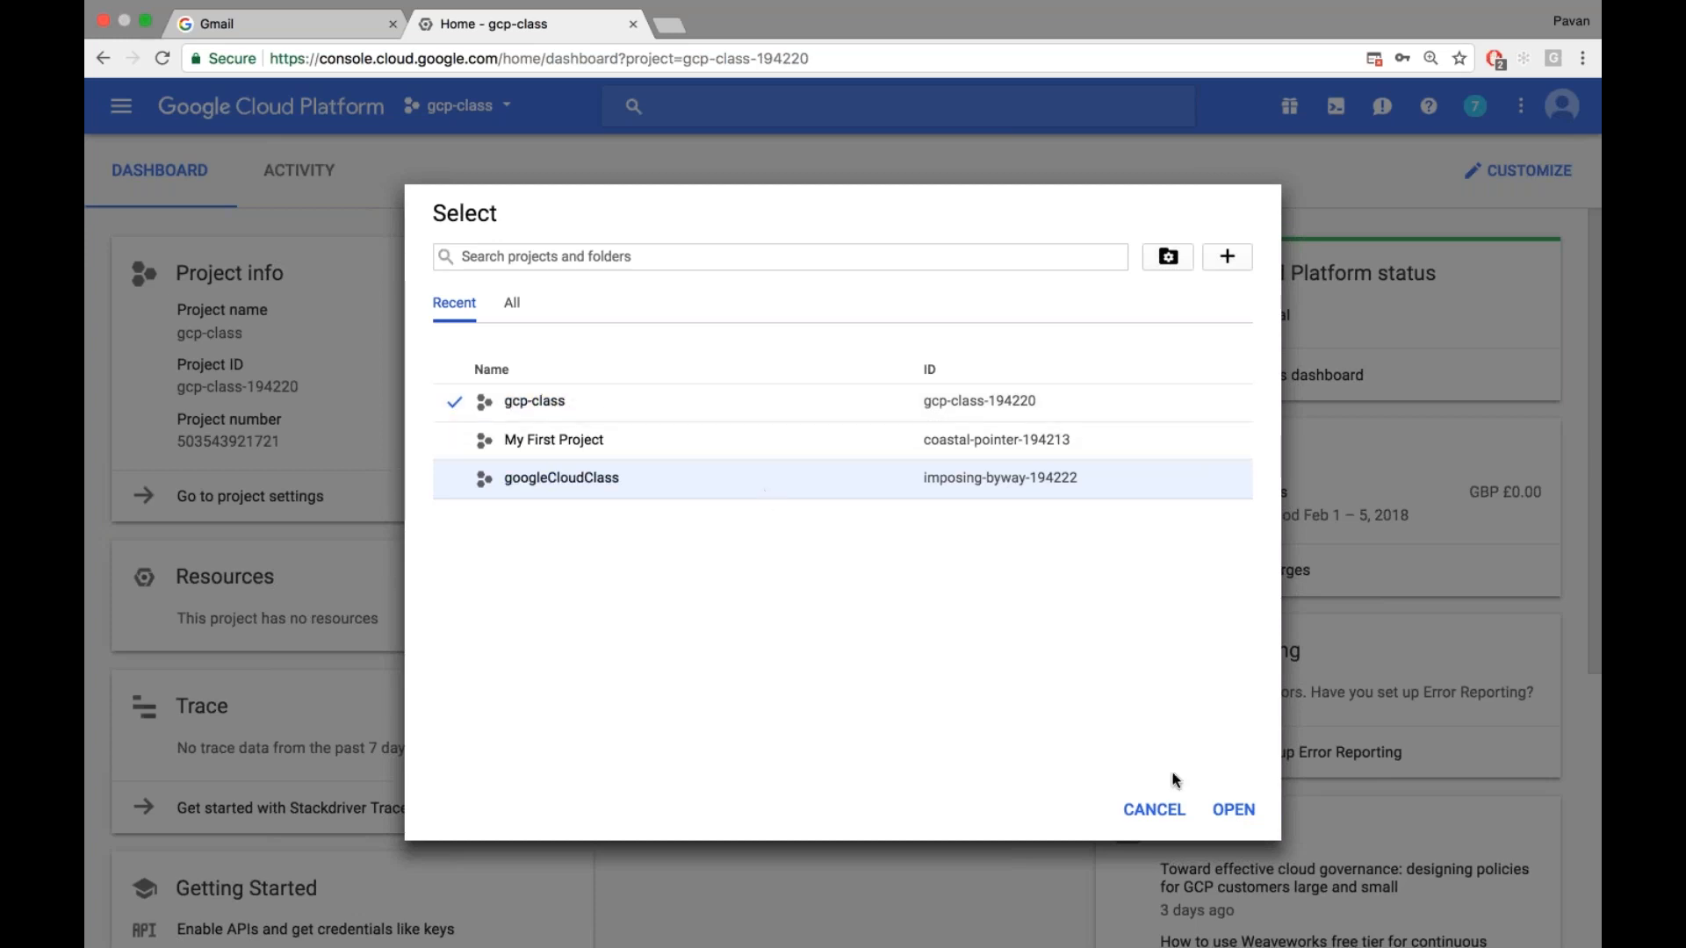
pyautogui.click(1154, 809)
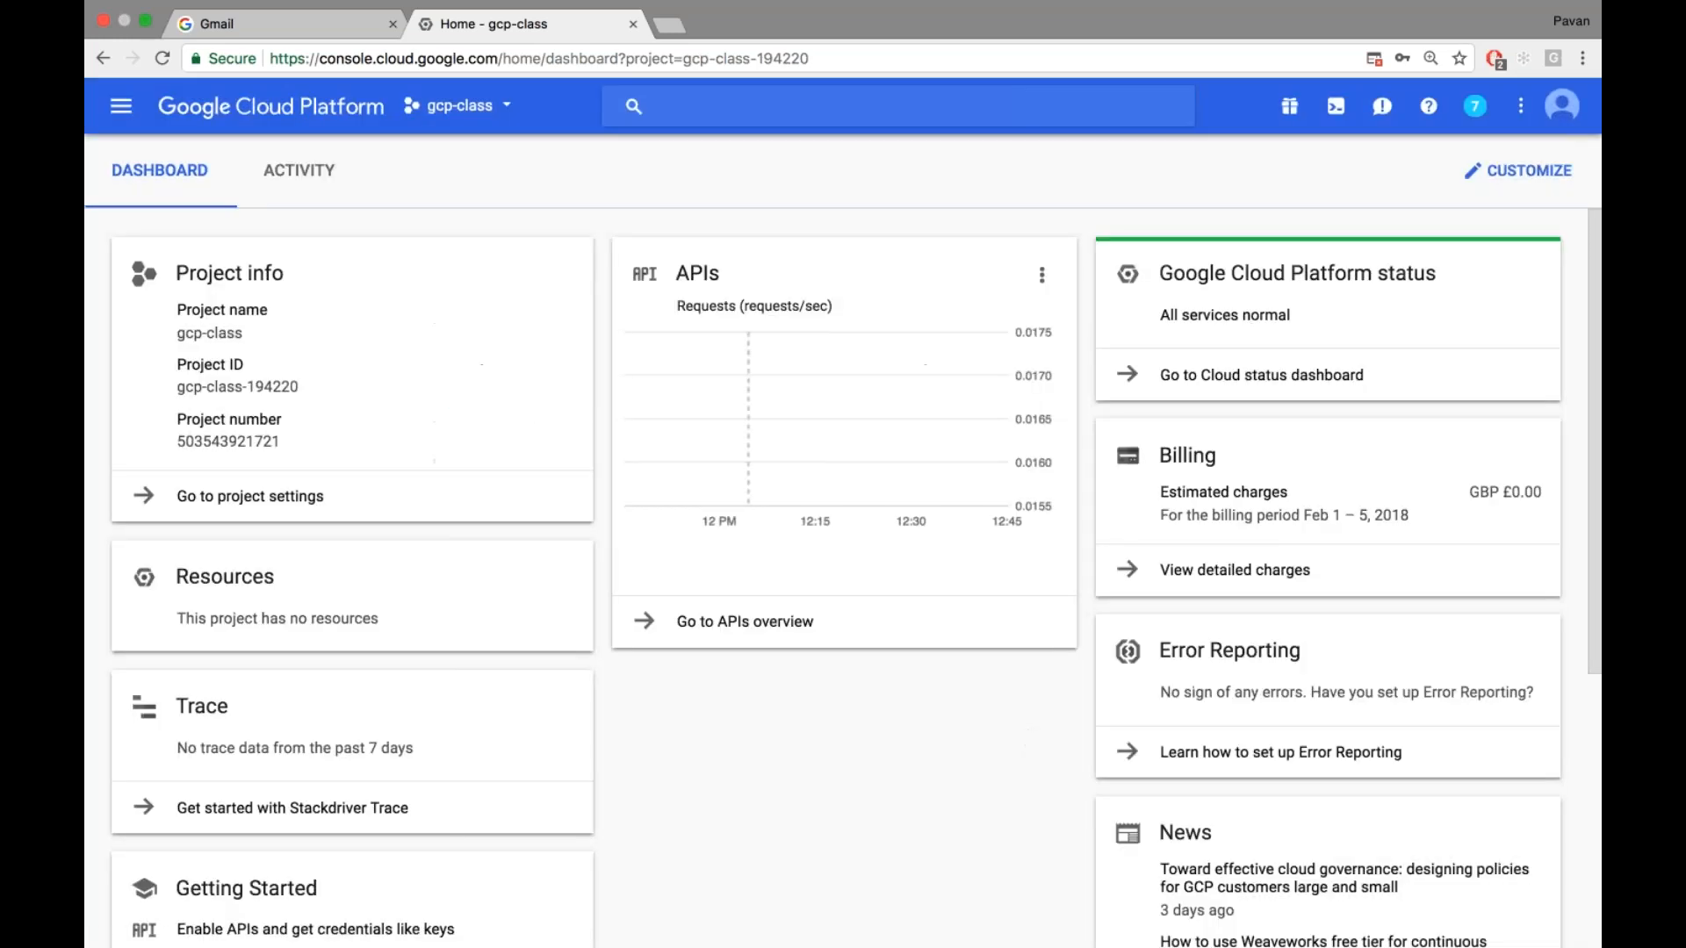
# Go to the VM instances page of Compute Engine and start creating a new instance
pyautogui.click(123, 117)
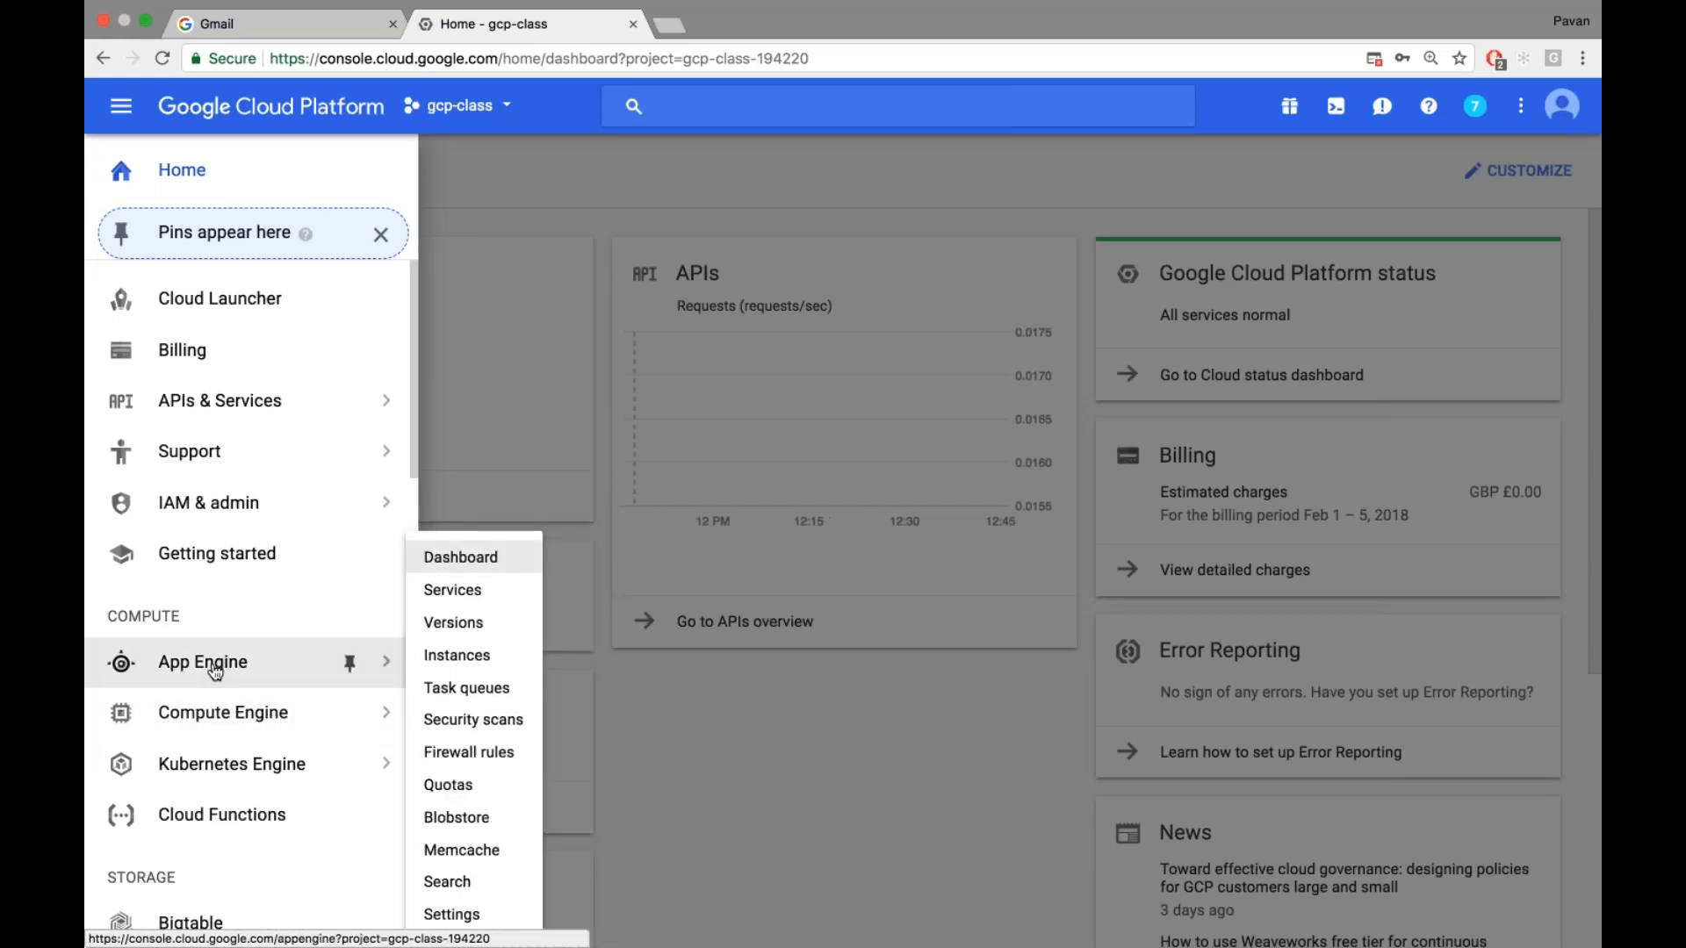
pyautogui.moveTo(244, 718)
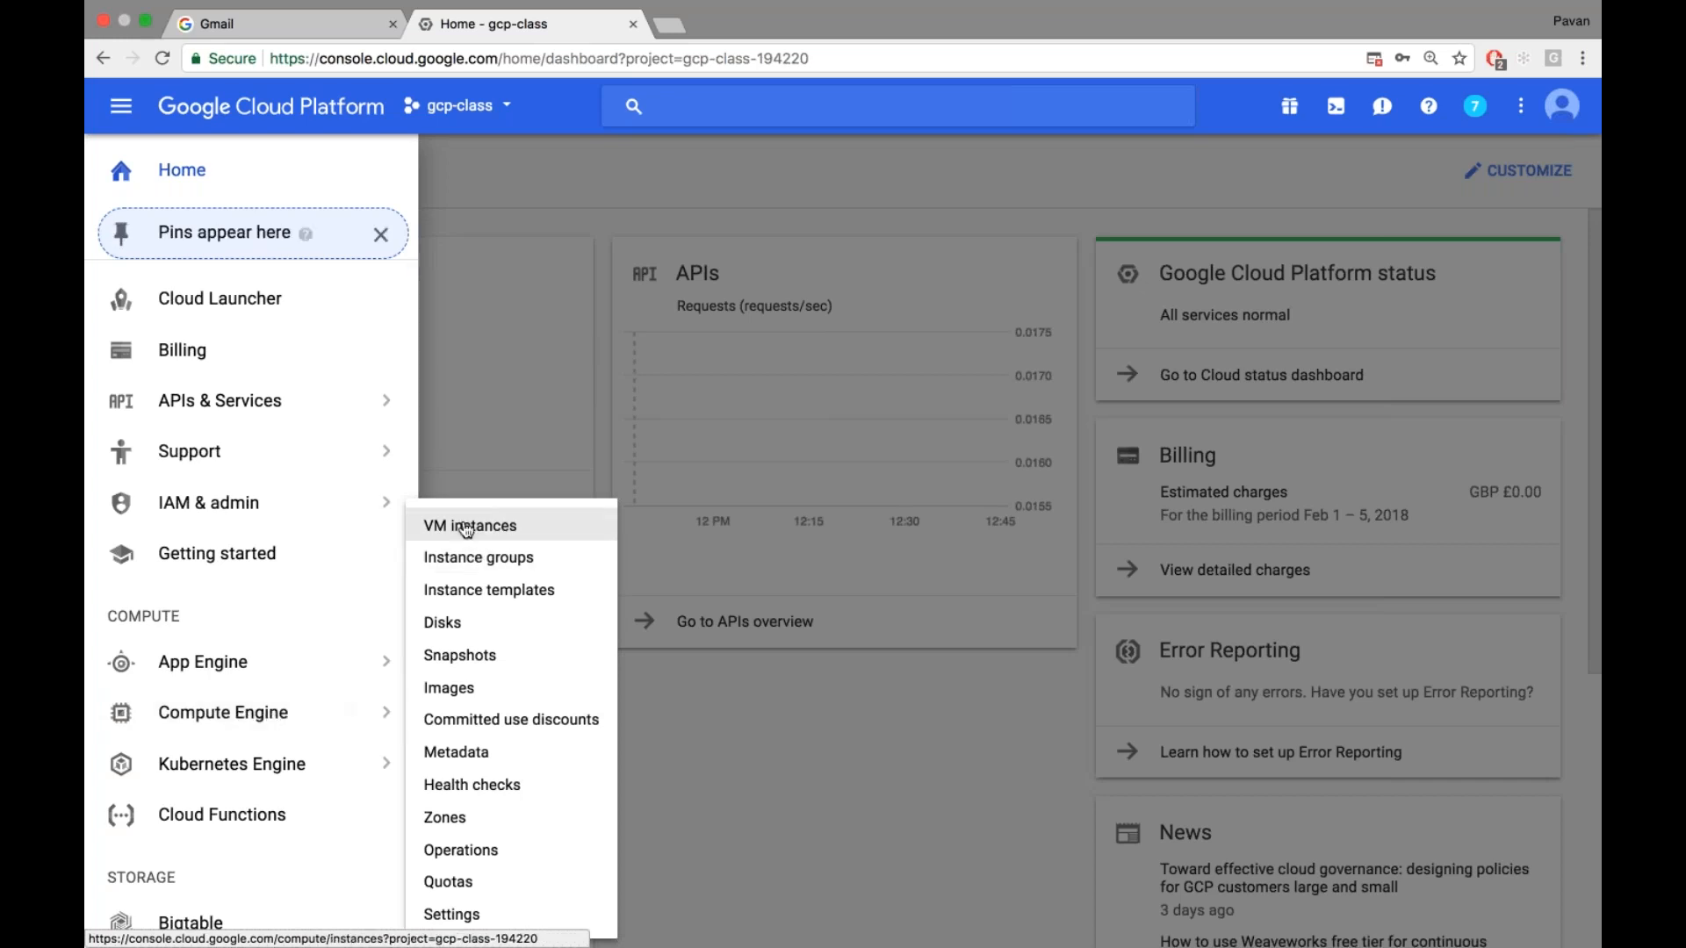
pyautogui.click(490, 526)
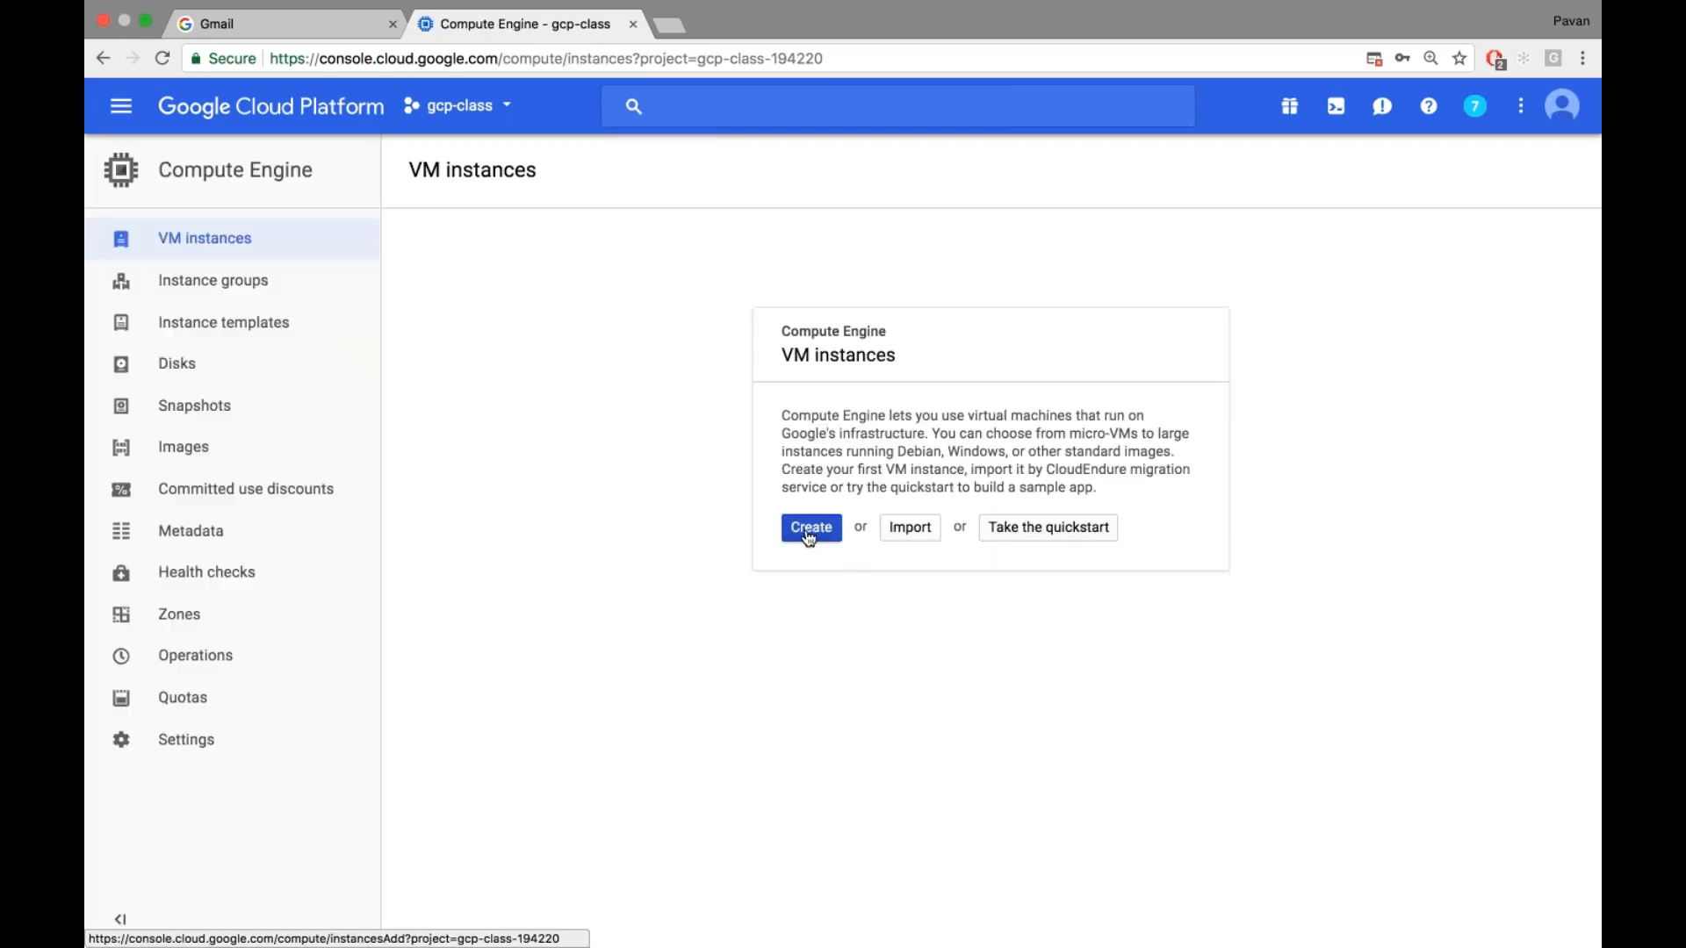
pyautogui.click(808, 534)
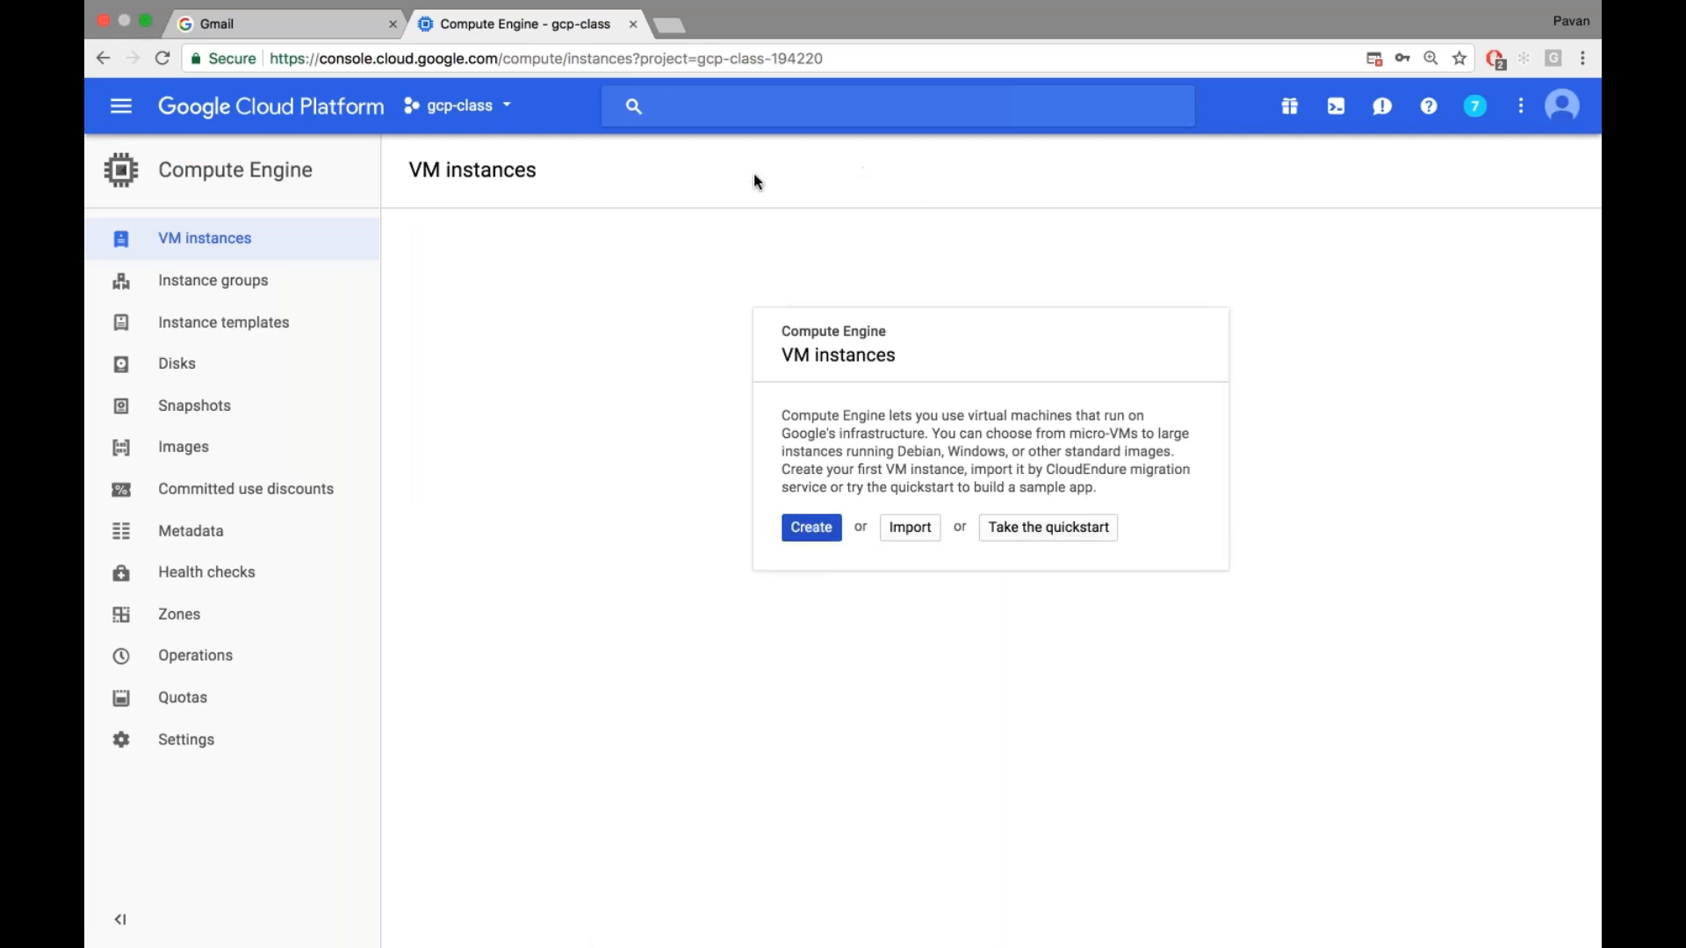
pyautogui.click(801, 536)
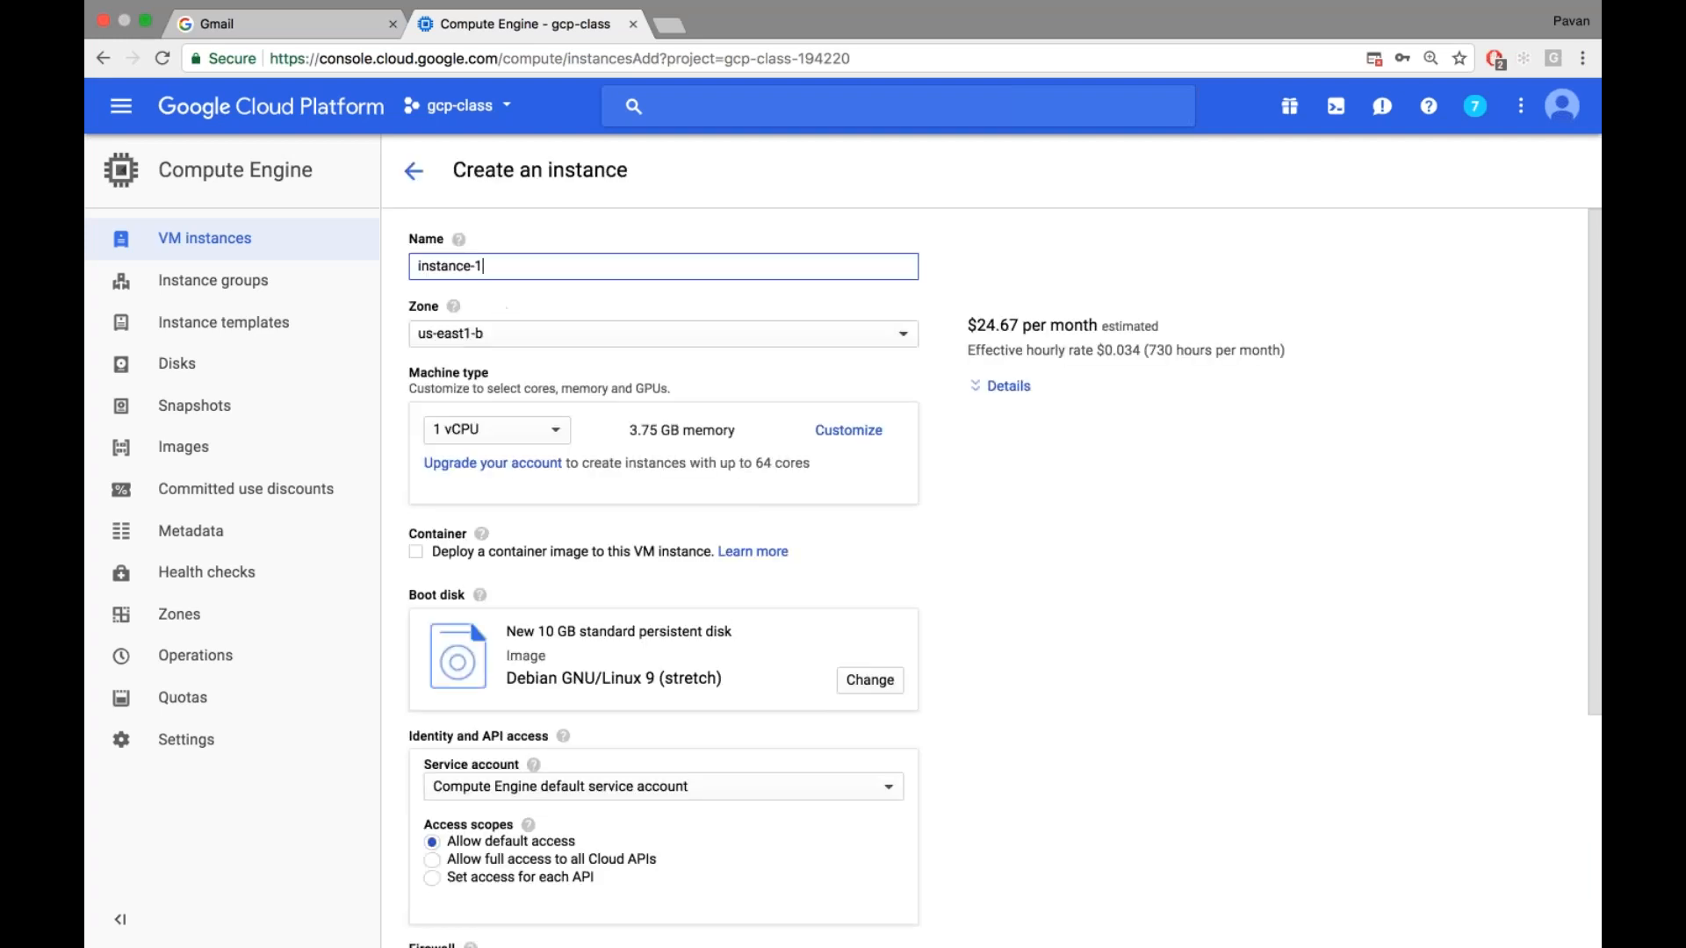
# Name the instance linux-system and choose us-east1-b as its zone
pyautogui.moveTo(483, 266); pyautogui.dragTo(384, 266)
pyautogui.write('AAAA')
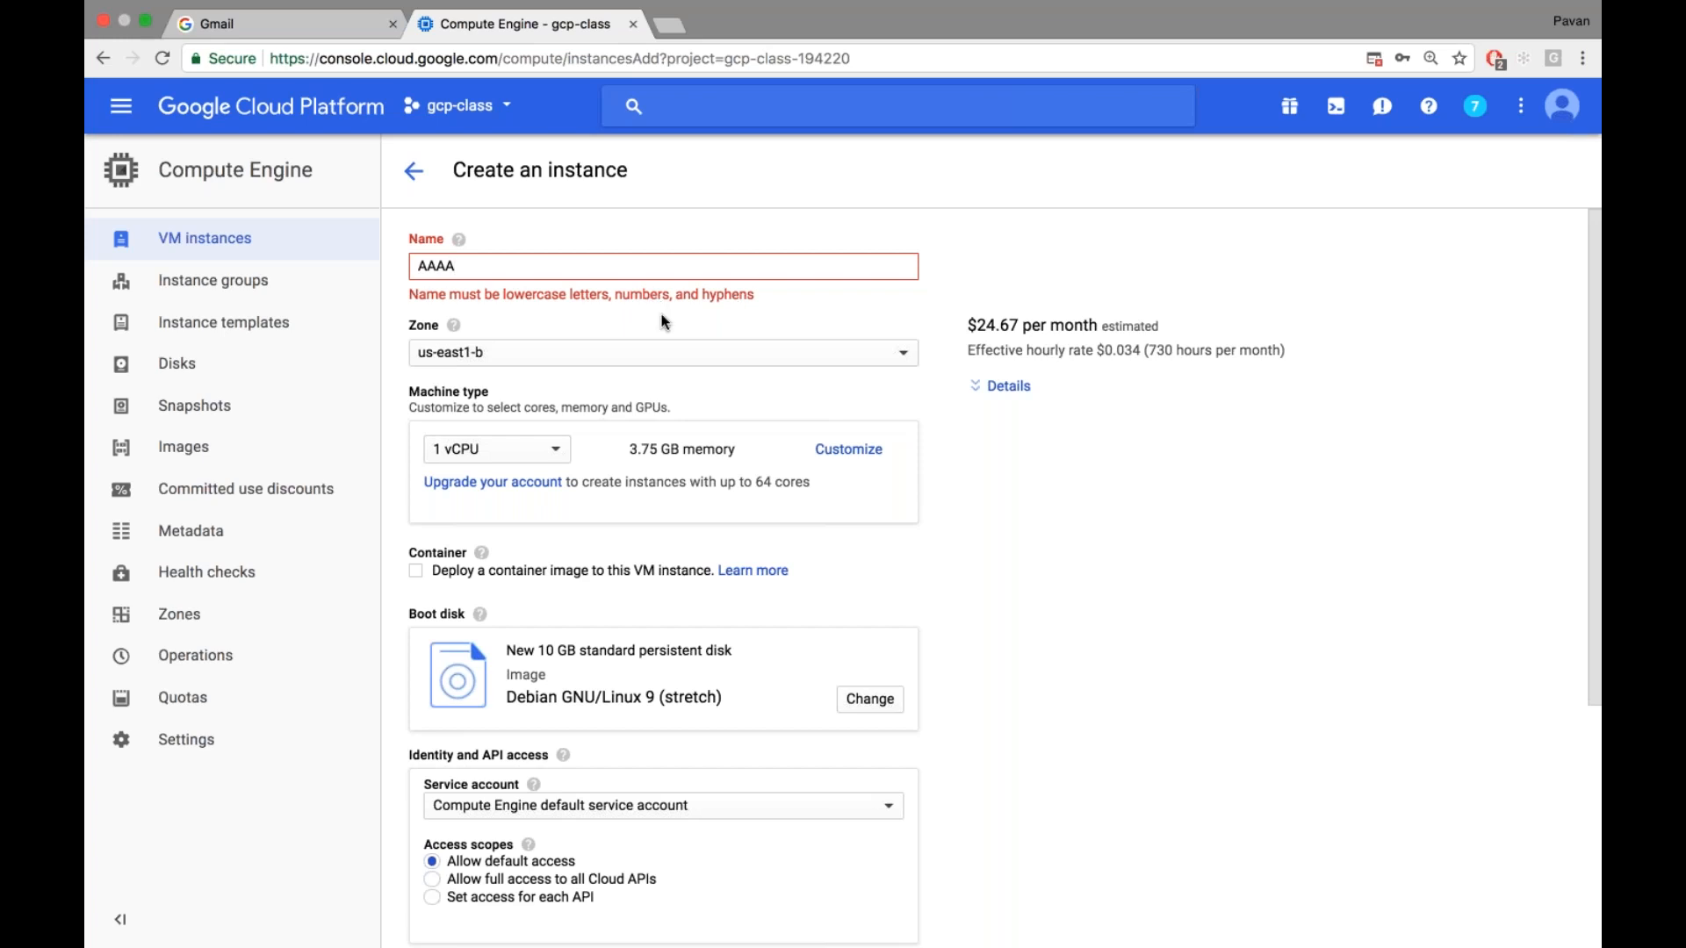
pyautogui.press('super+a')
pyautogui.write('linux-v')
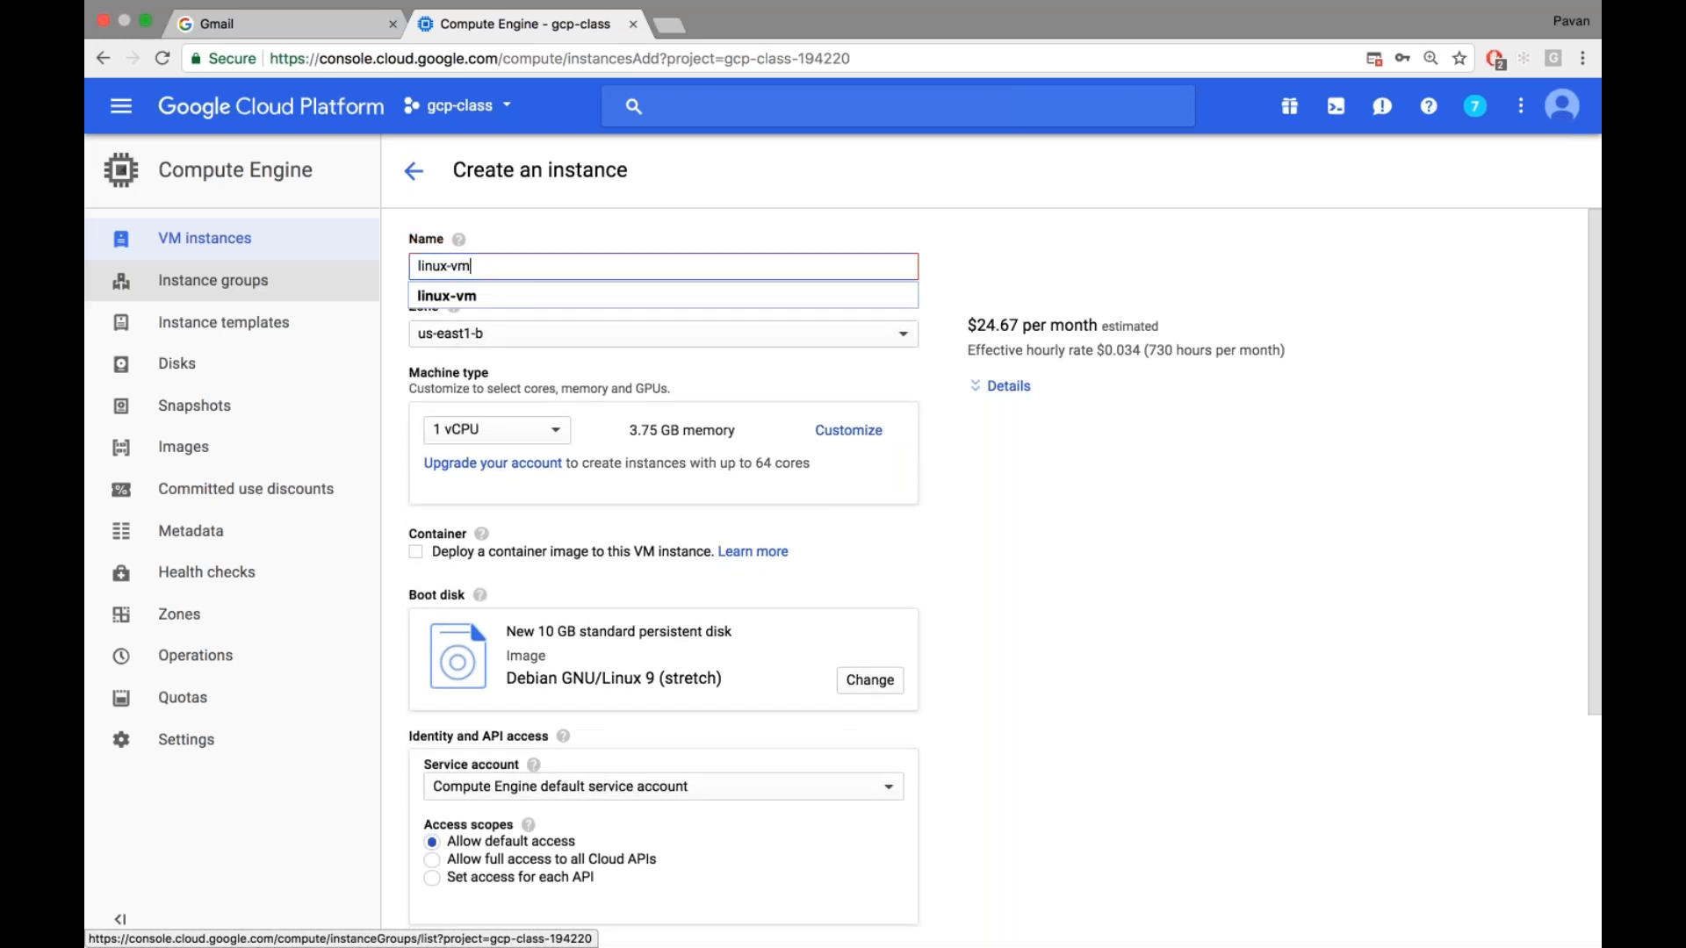
pyautogui.press('BackSpace')
pyautogui.write('s')
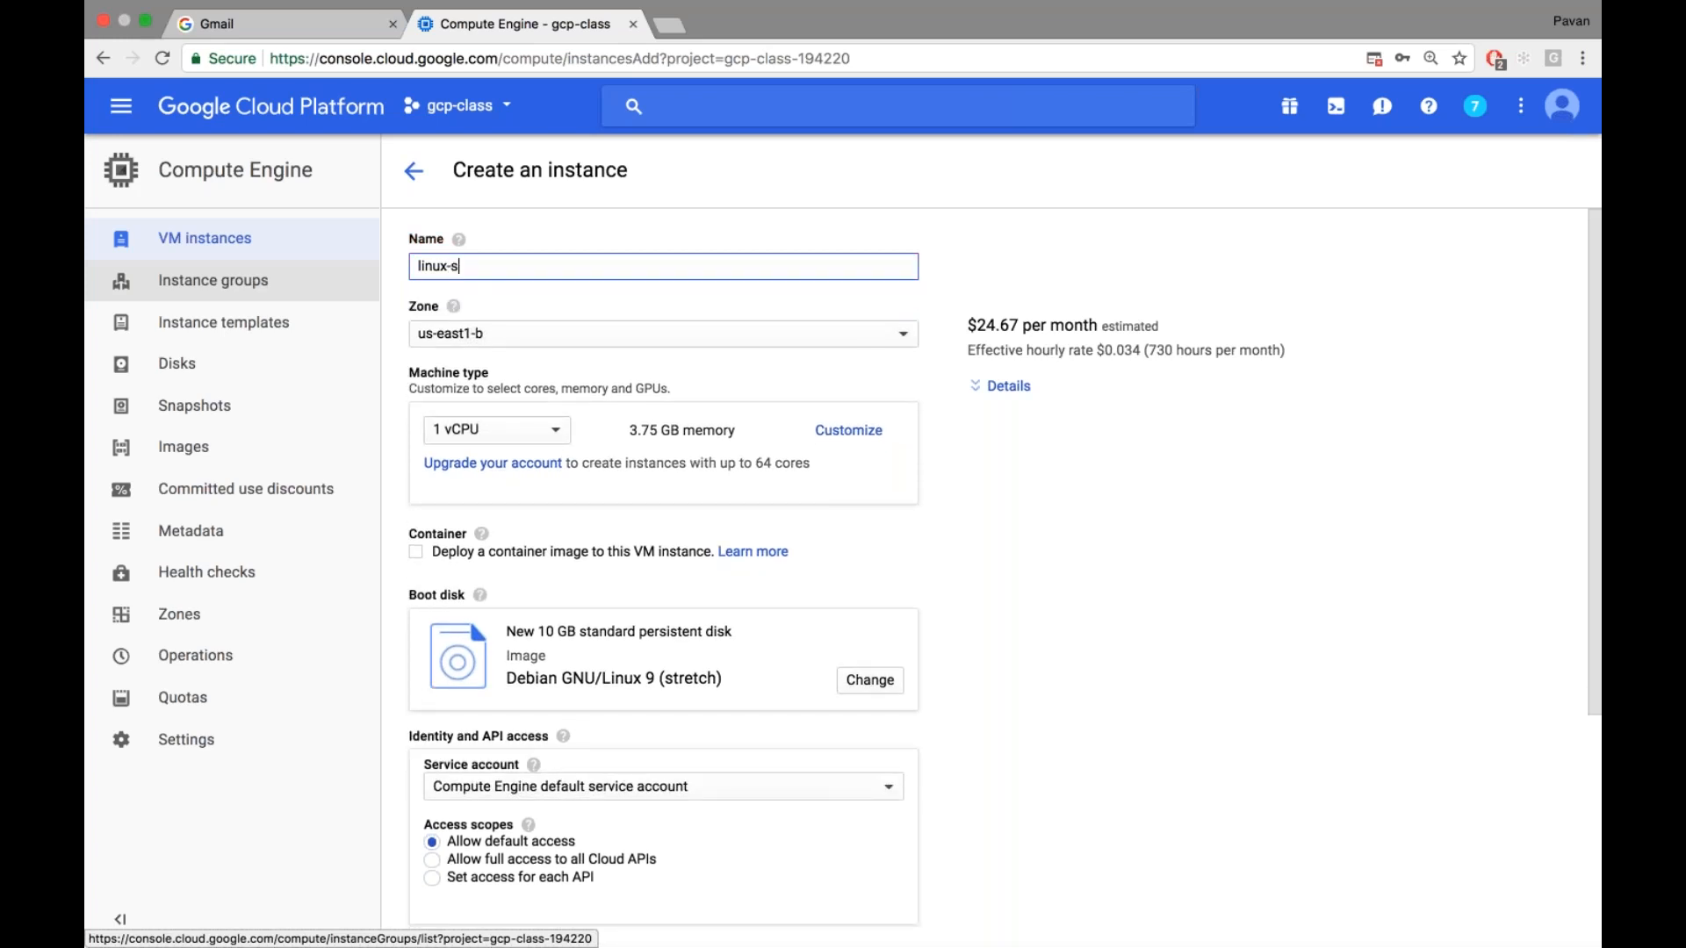
pyautogui.write('ystem')
pyautogui.click(484, 335)
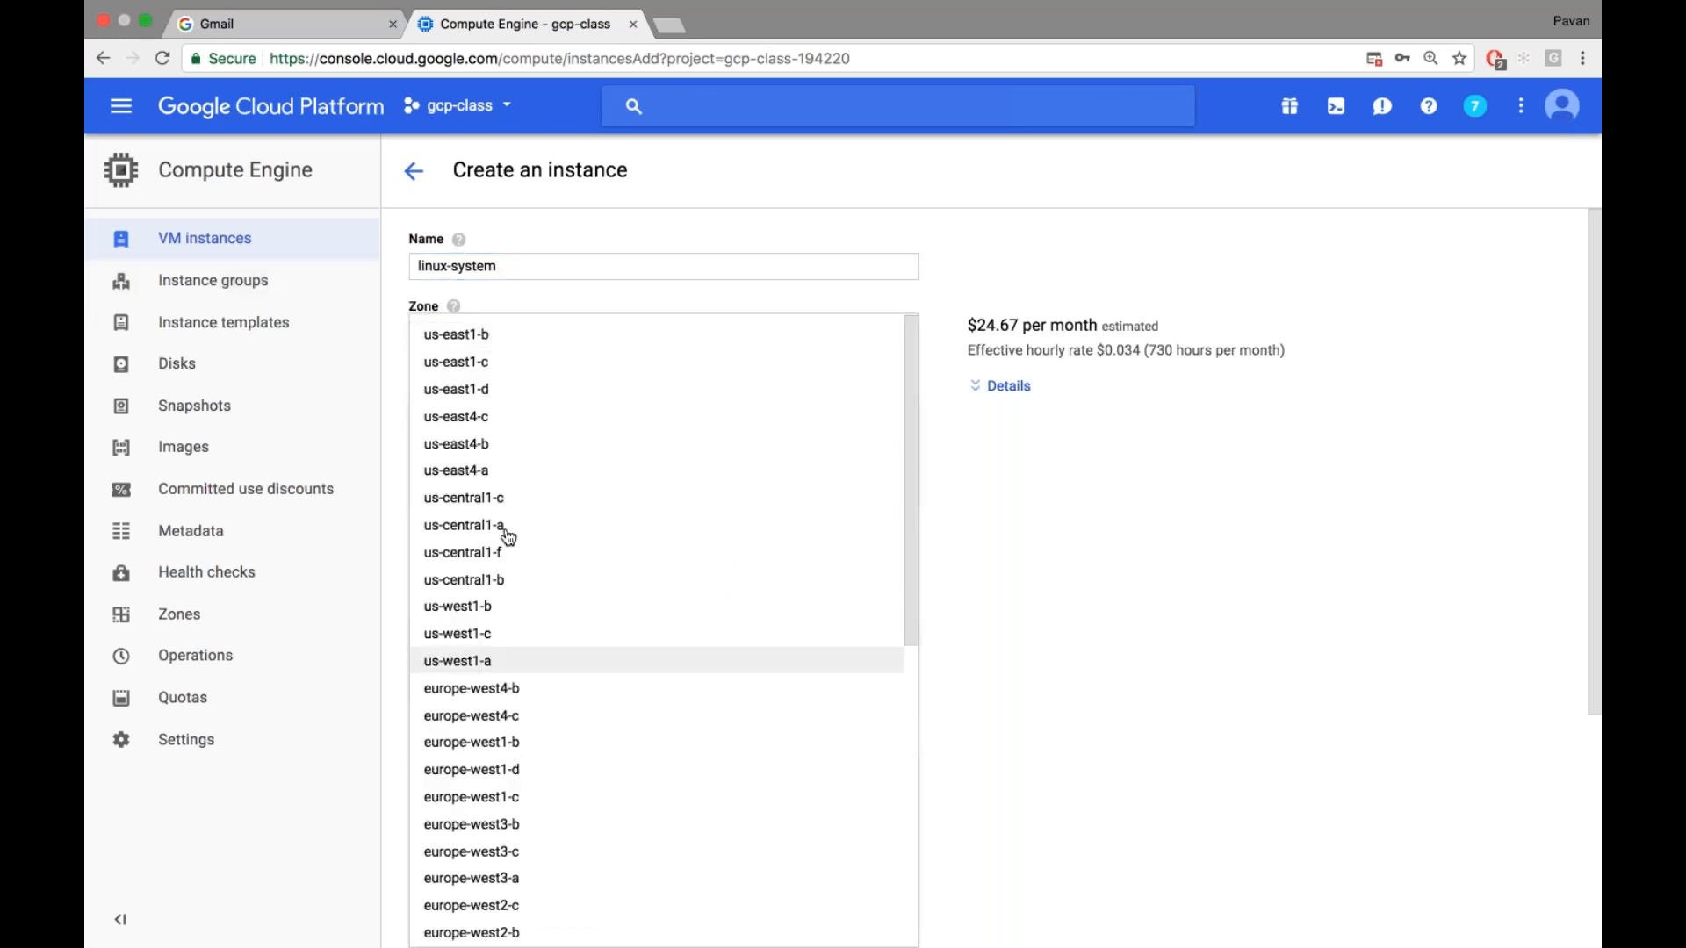
pyautogui.click(510, 345)
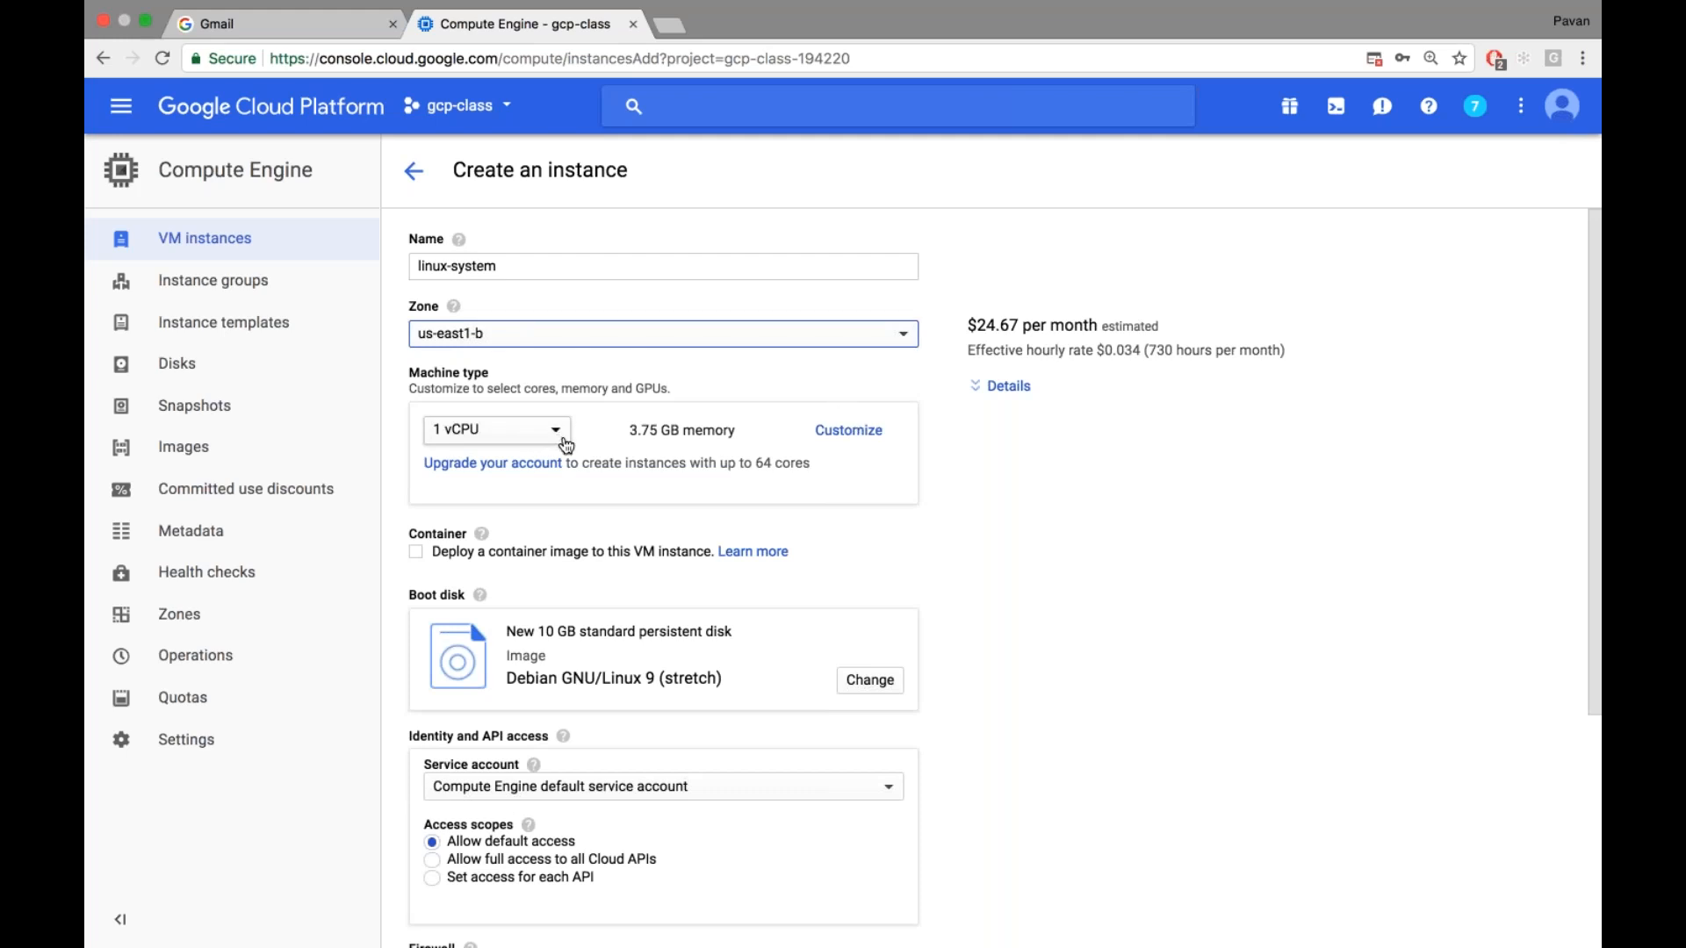
# Select the 2 vCPUs, 7.5 GB machine type and customize it to 6 vCPU cores with 30 GB of memory
pyautogui.click(497, 434)
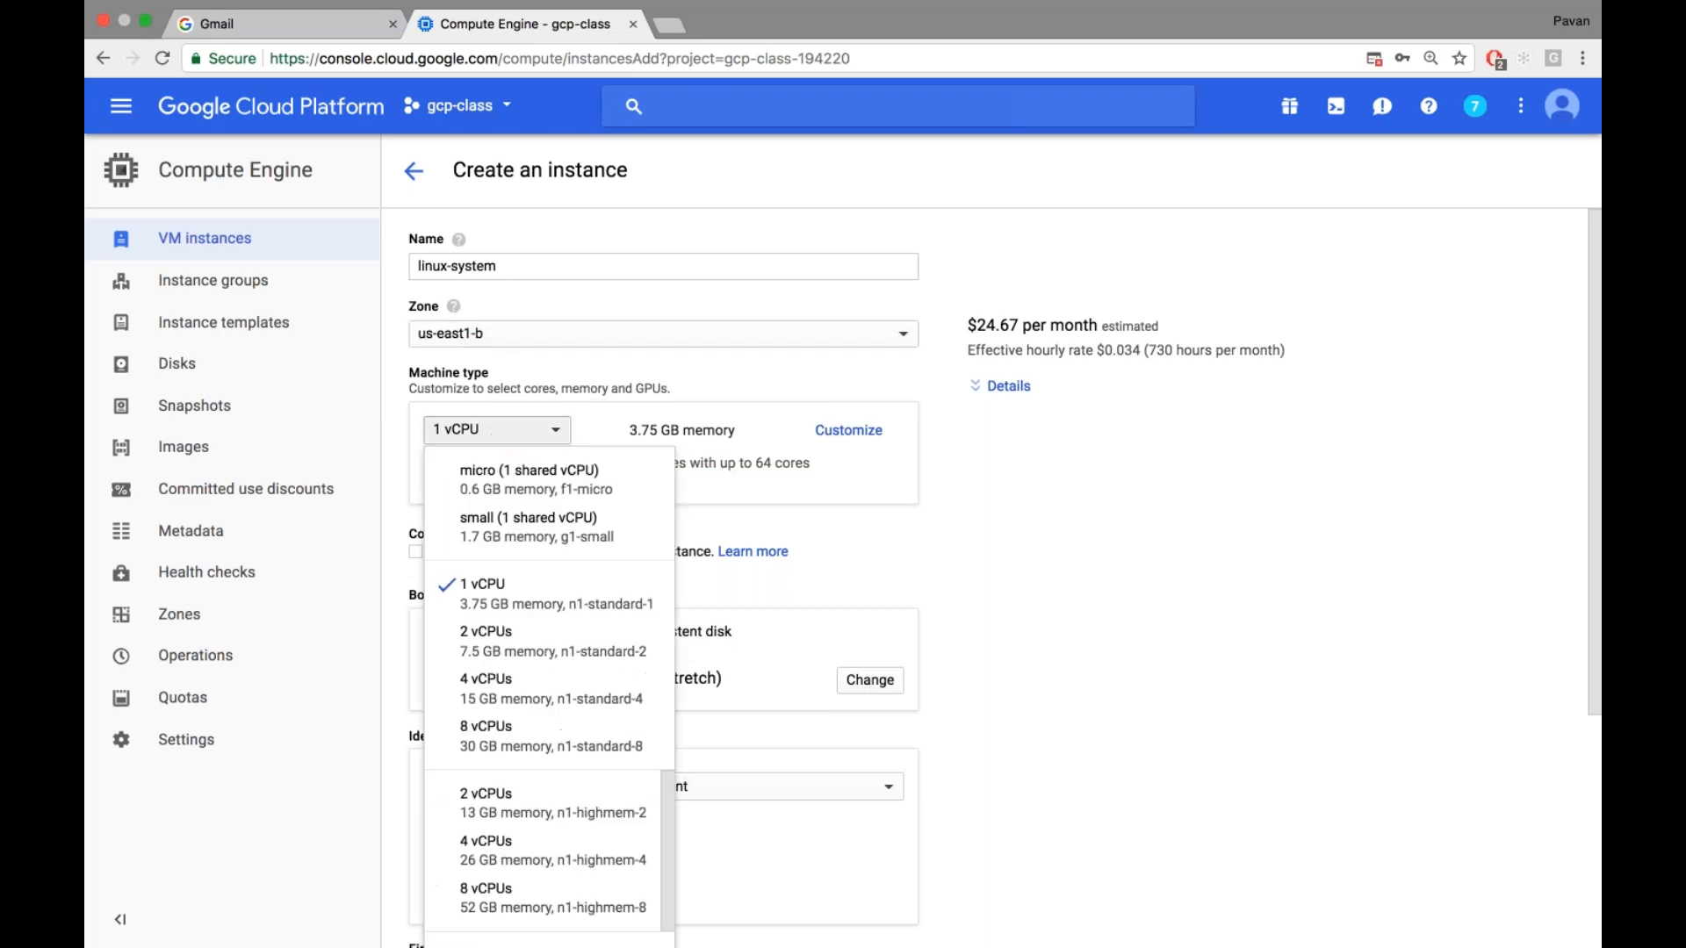
pyautogui.click(519, 652)
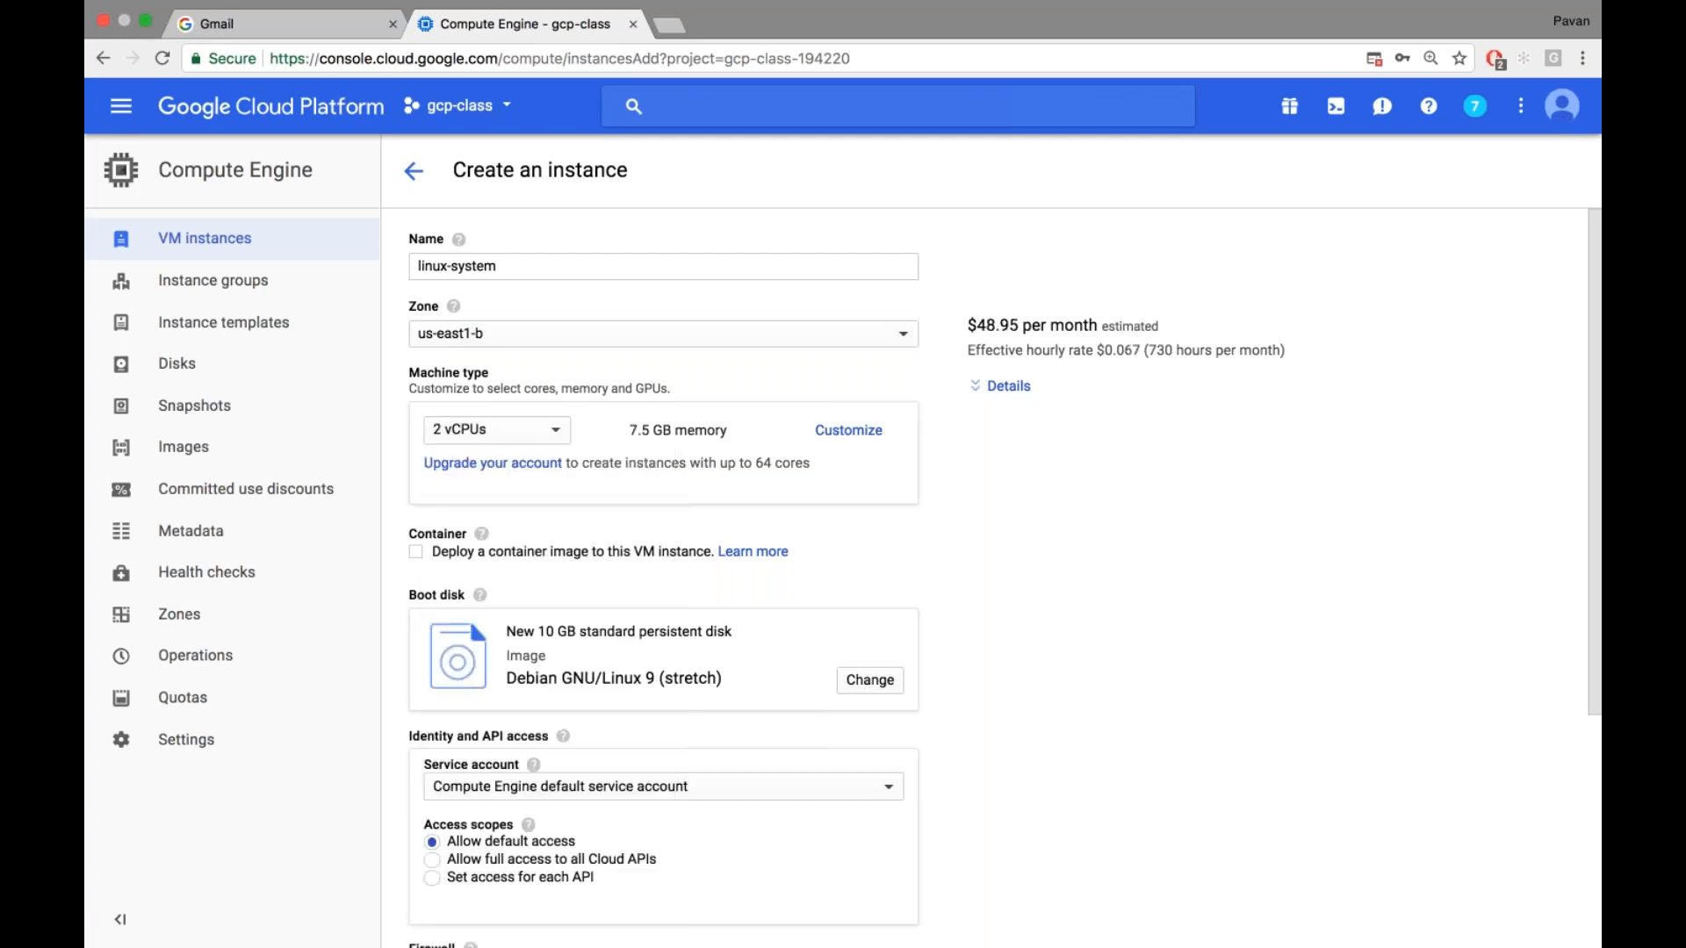
pyautogui.click(839, 439)
pyautogui.moveTo(518, 477); pyautogui.dragTo(629, 483)
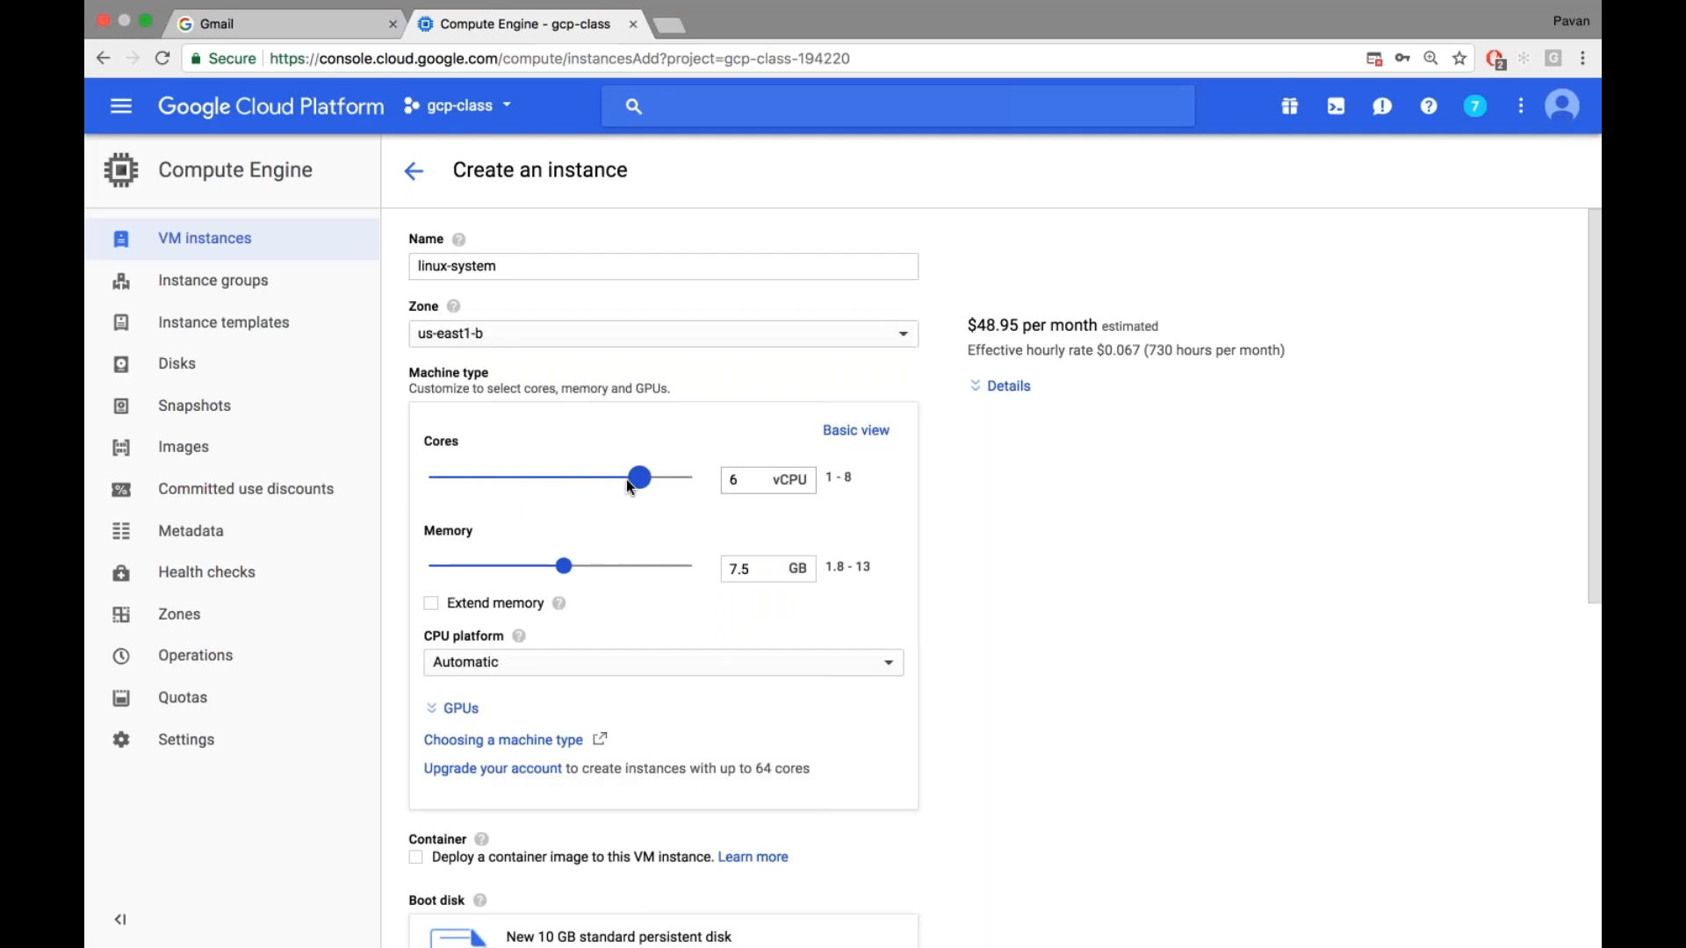
pyautogui.moveTo(519, 566); pyautogui.dragTo(463, 565)
pyautogui.moveTo(580, 563); pyautogui.dragTo(622, 565)
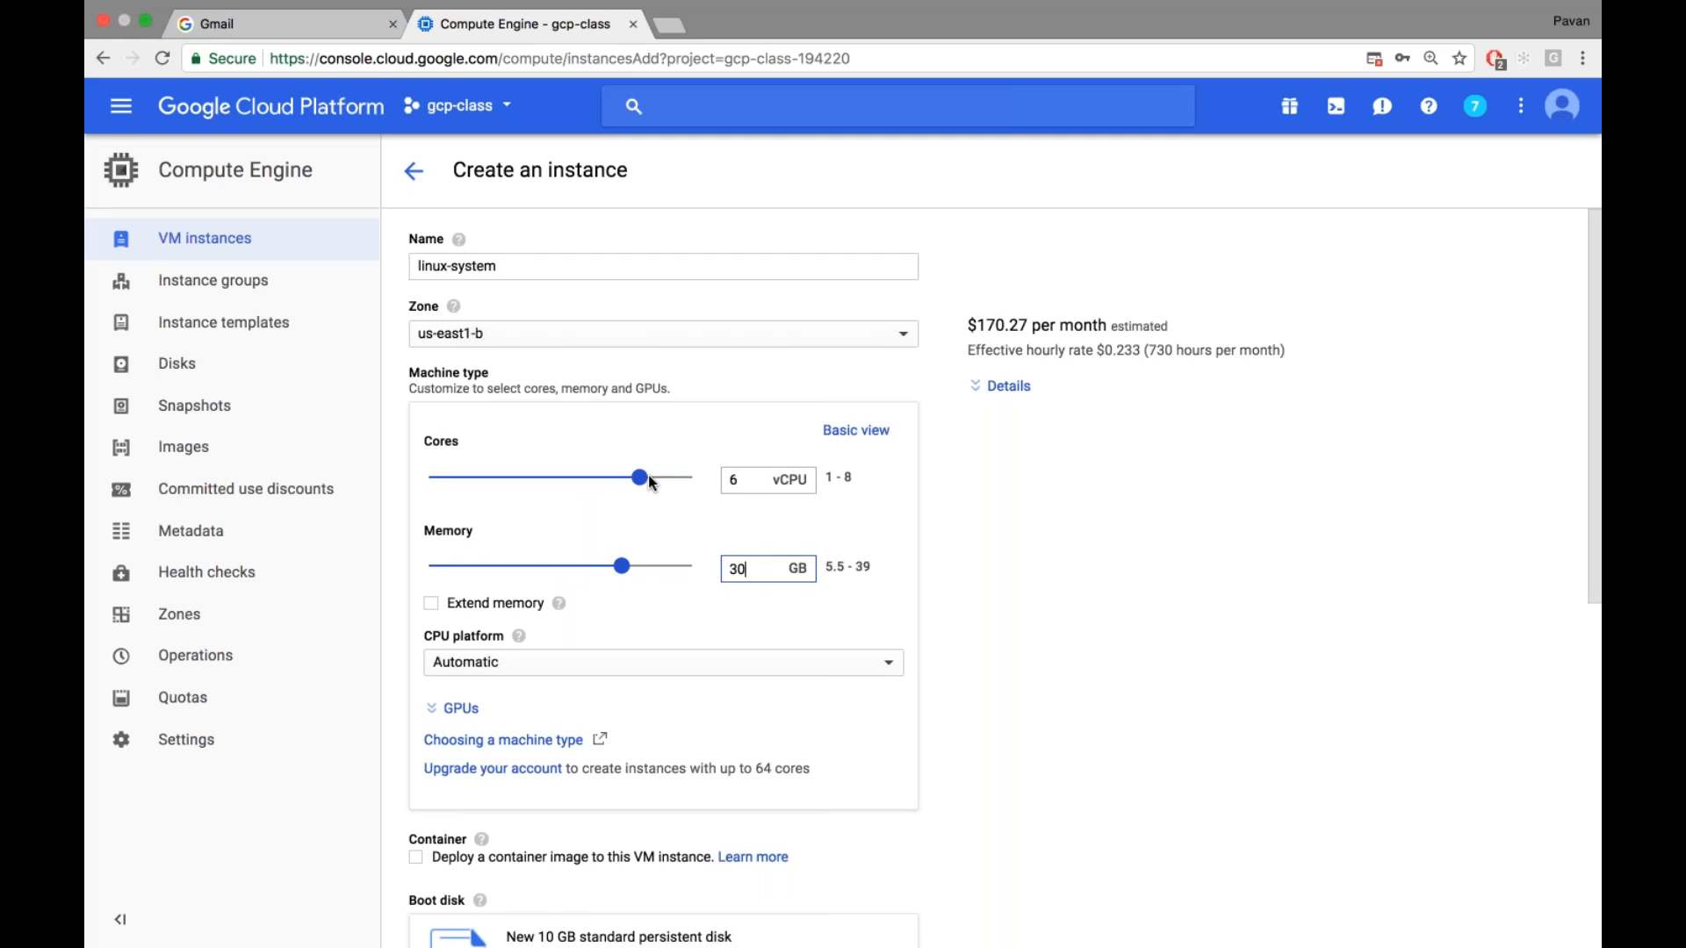
# Reduce the custom machine to 2 vCPU cores and set its memory to 13 GB
pyautogui.moveTo(648, 476); pyautogui.dragTo(482, 481)
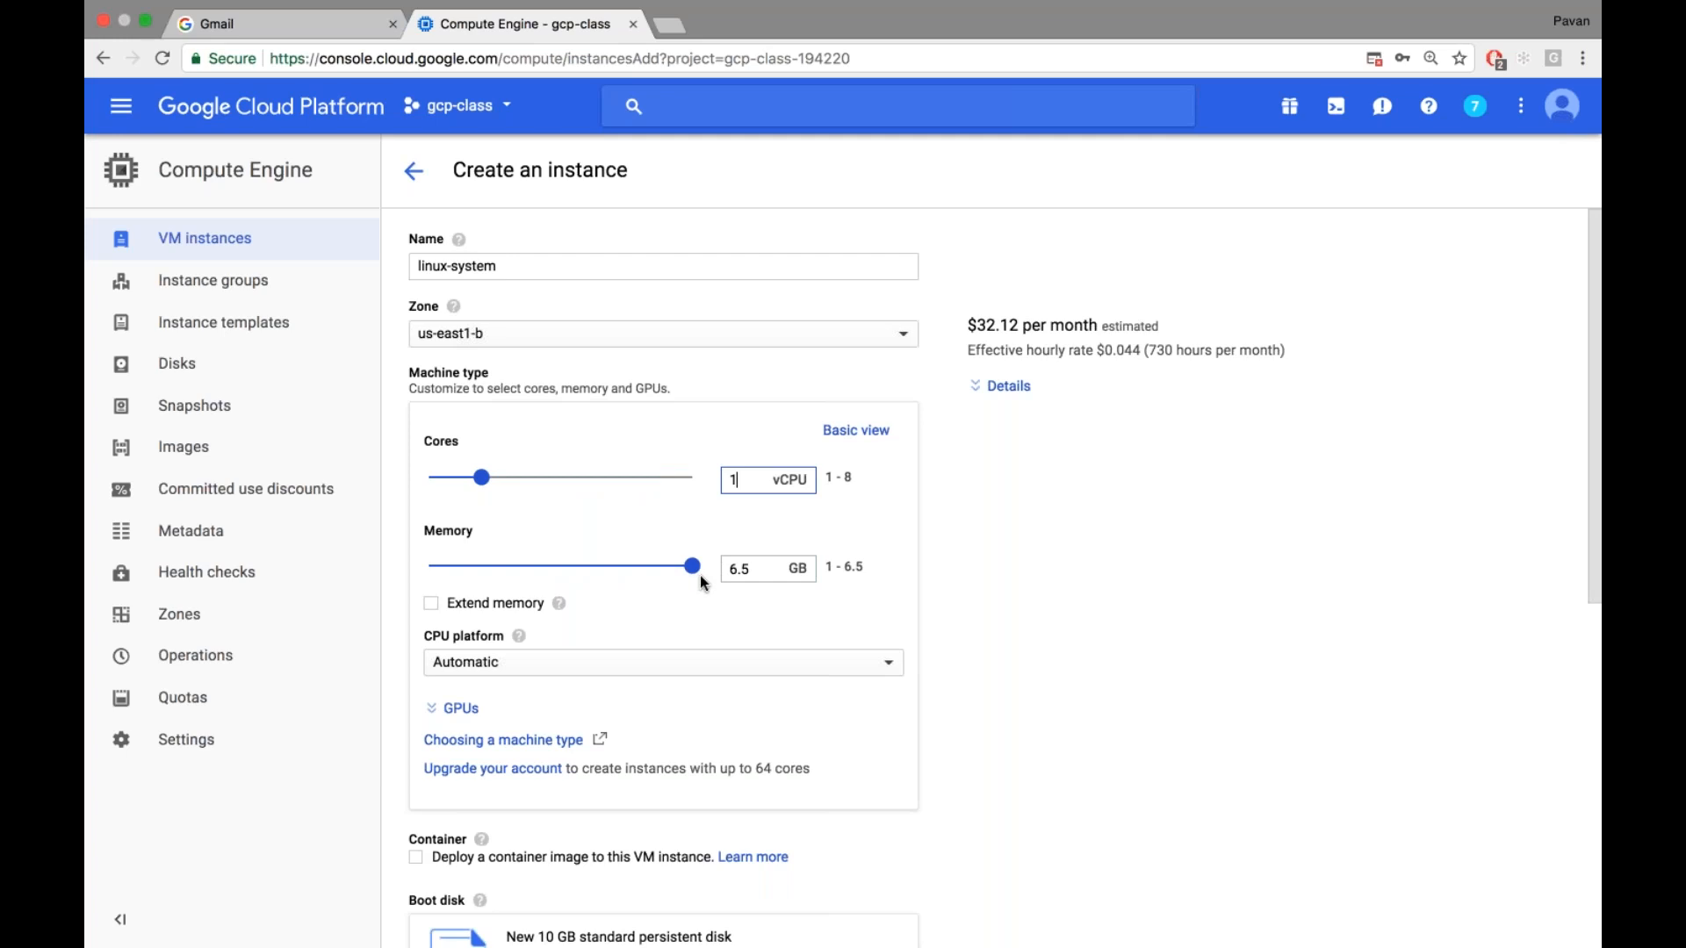
pyautogui.click(485, 482)
pyautogui.moveTo(511, 482); pyautogui.dragTo(519, 480)
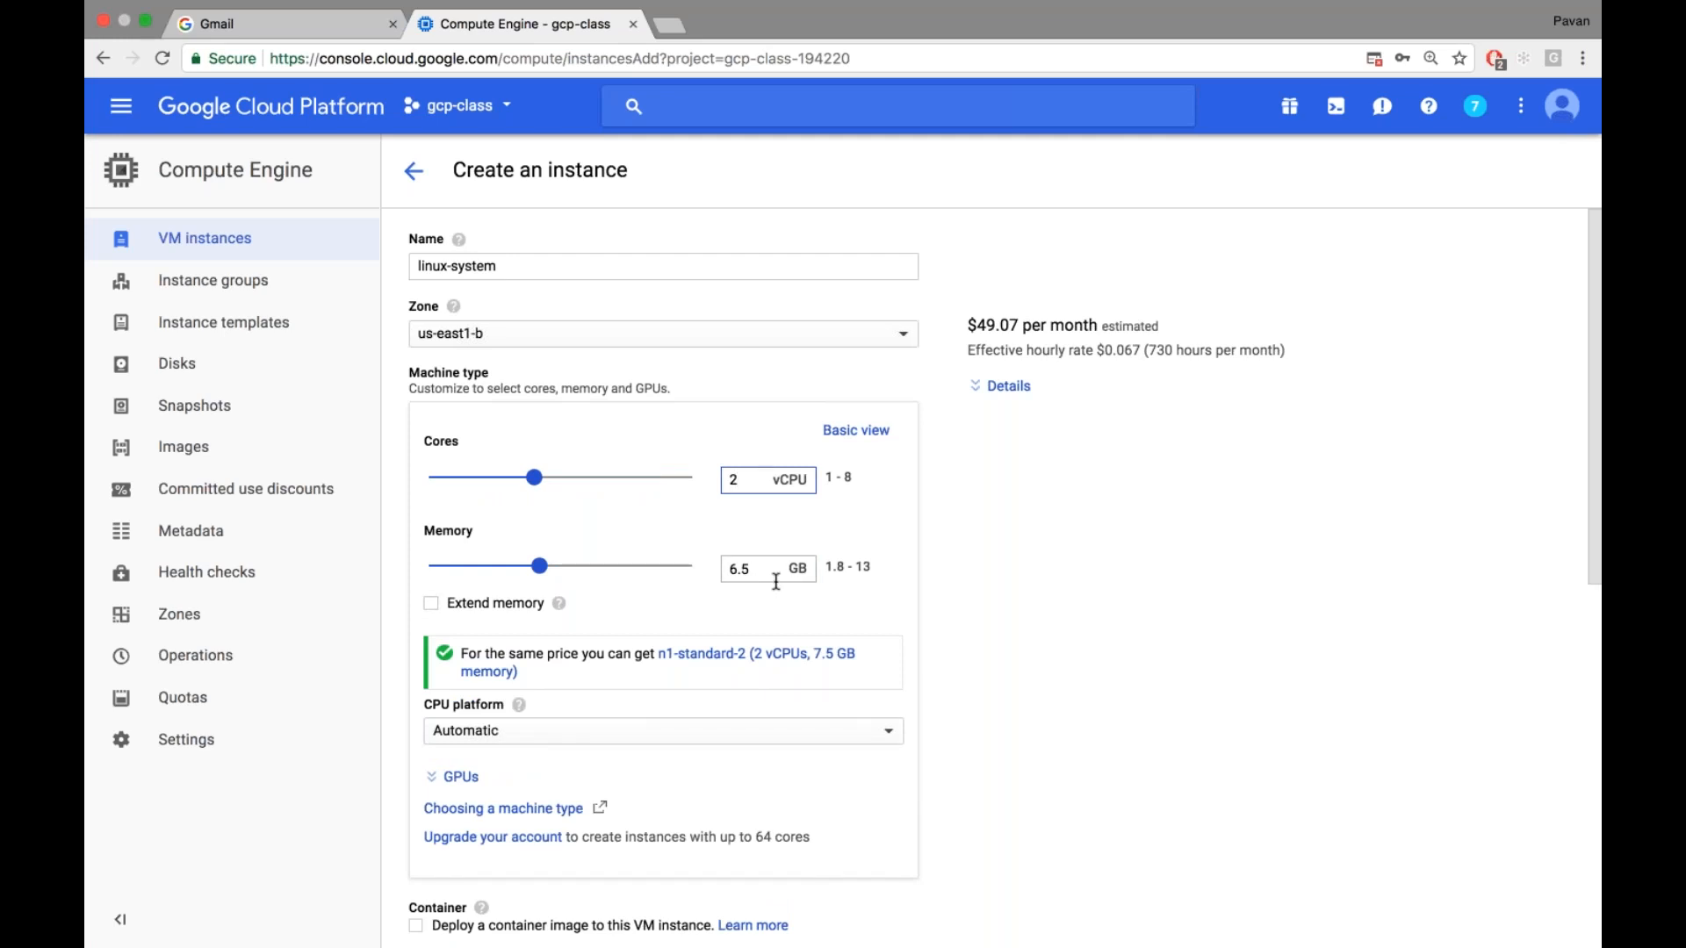
pyautogui.moveTo(542, 573); pyautogui.dragTo(709, 579)
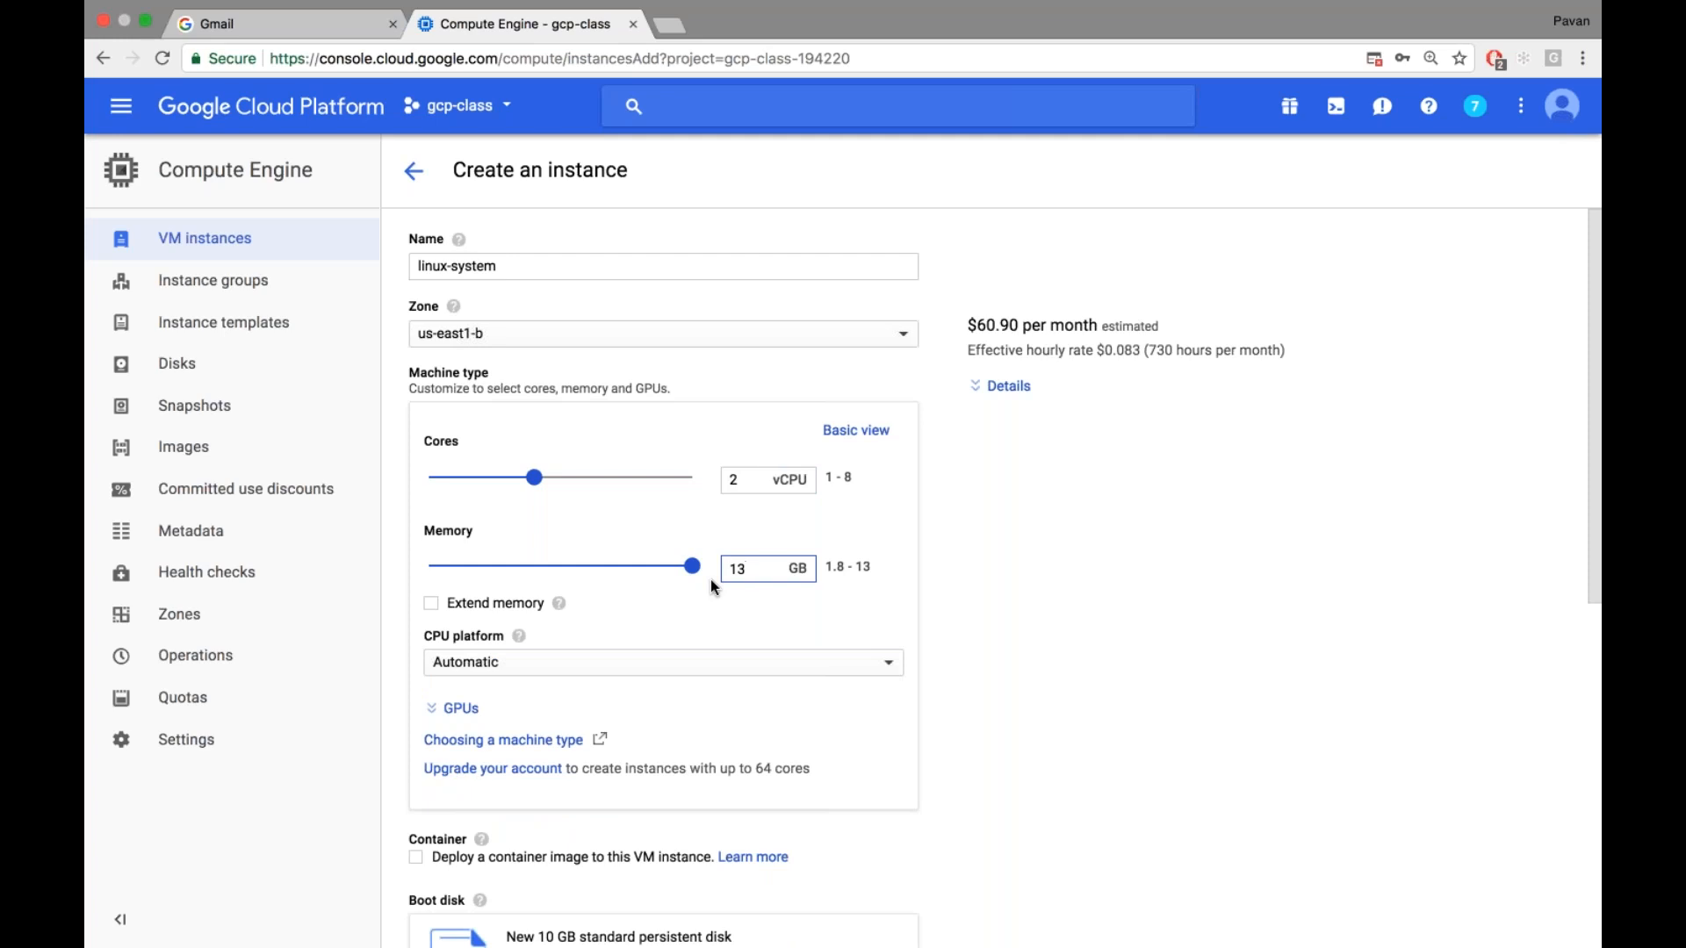
# Return to the basic machine type view, select small (1 shared vCPU, 1.7 GB memory) and check its estimated cost
pyautogui.click(858, 432)
pyautogui.click(466, 429)
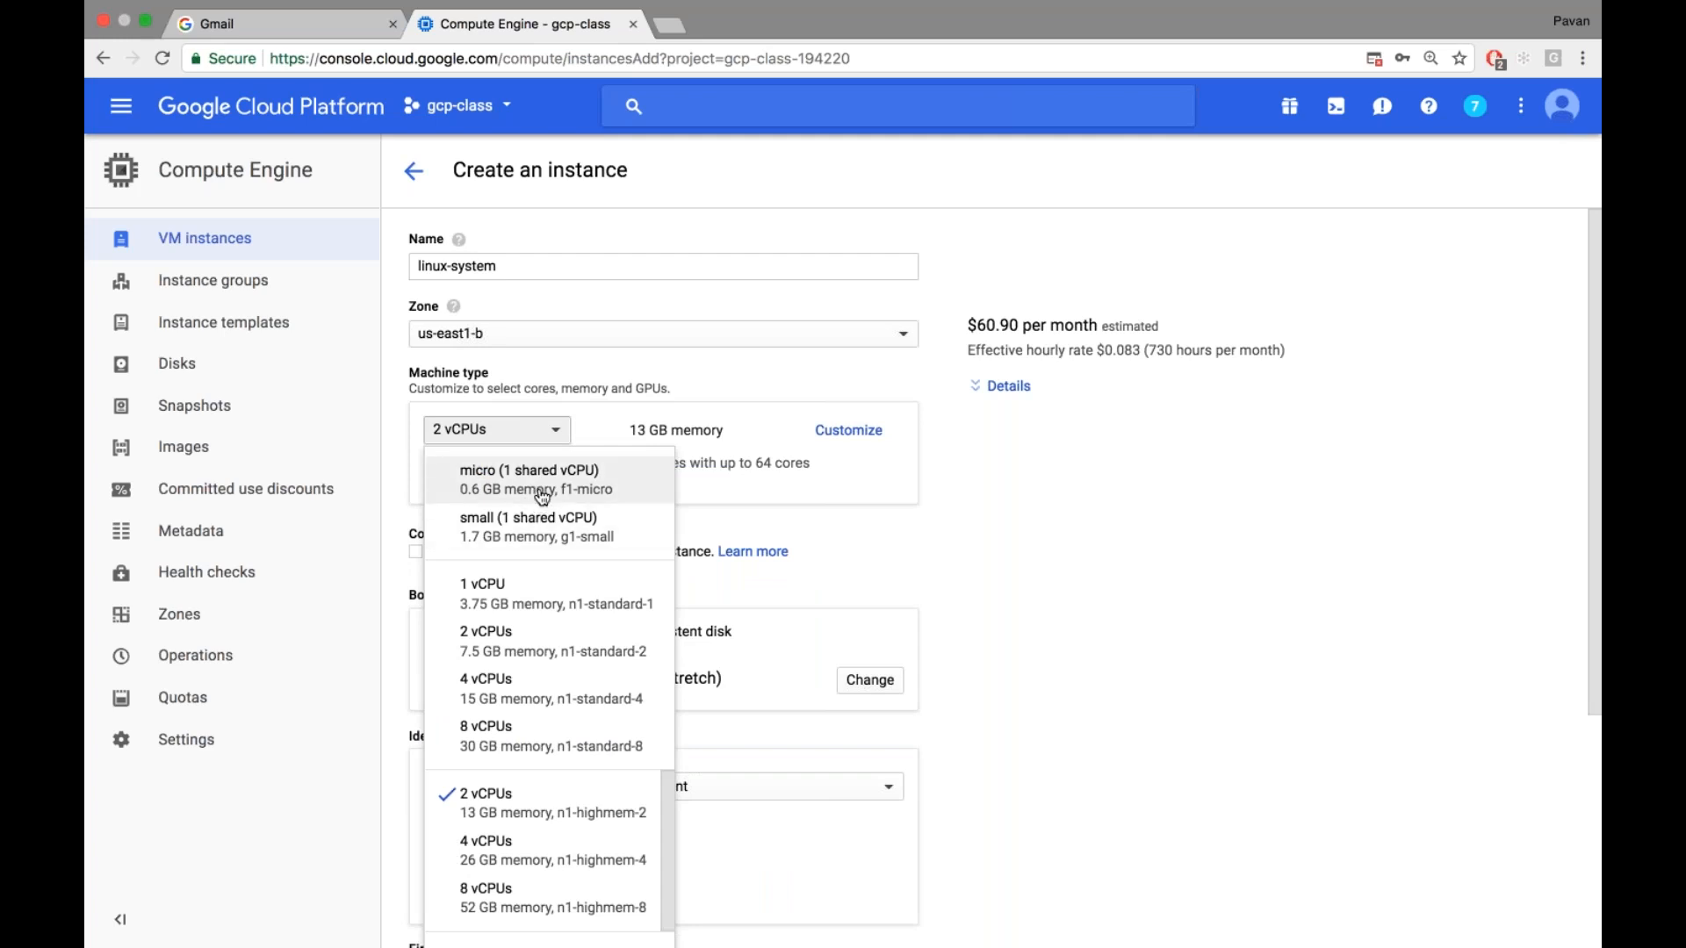
pyautogui.click(544, 533)
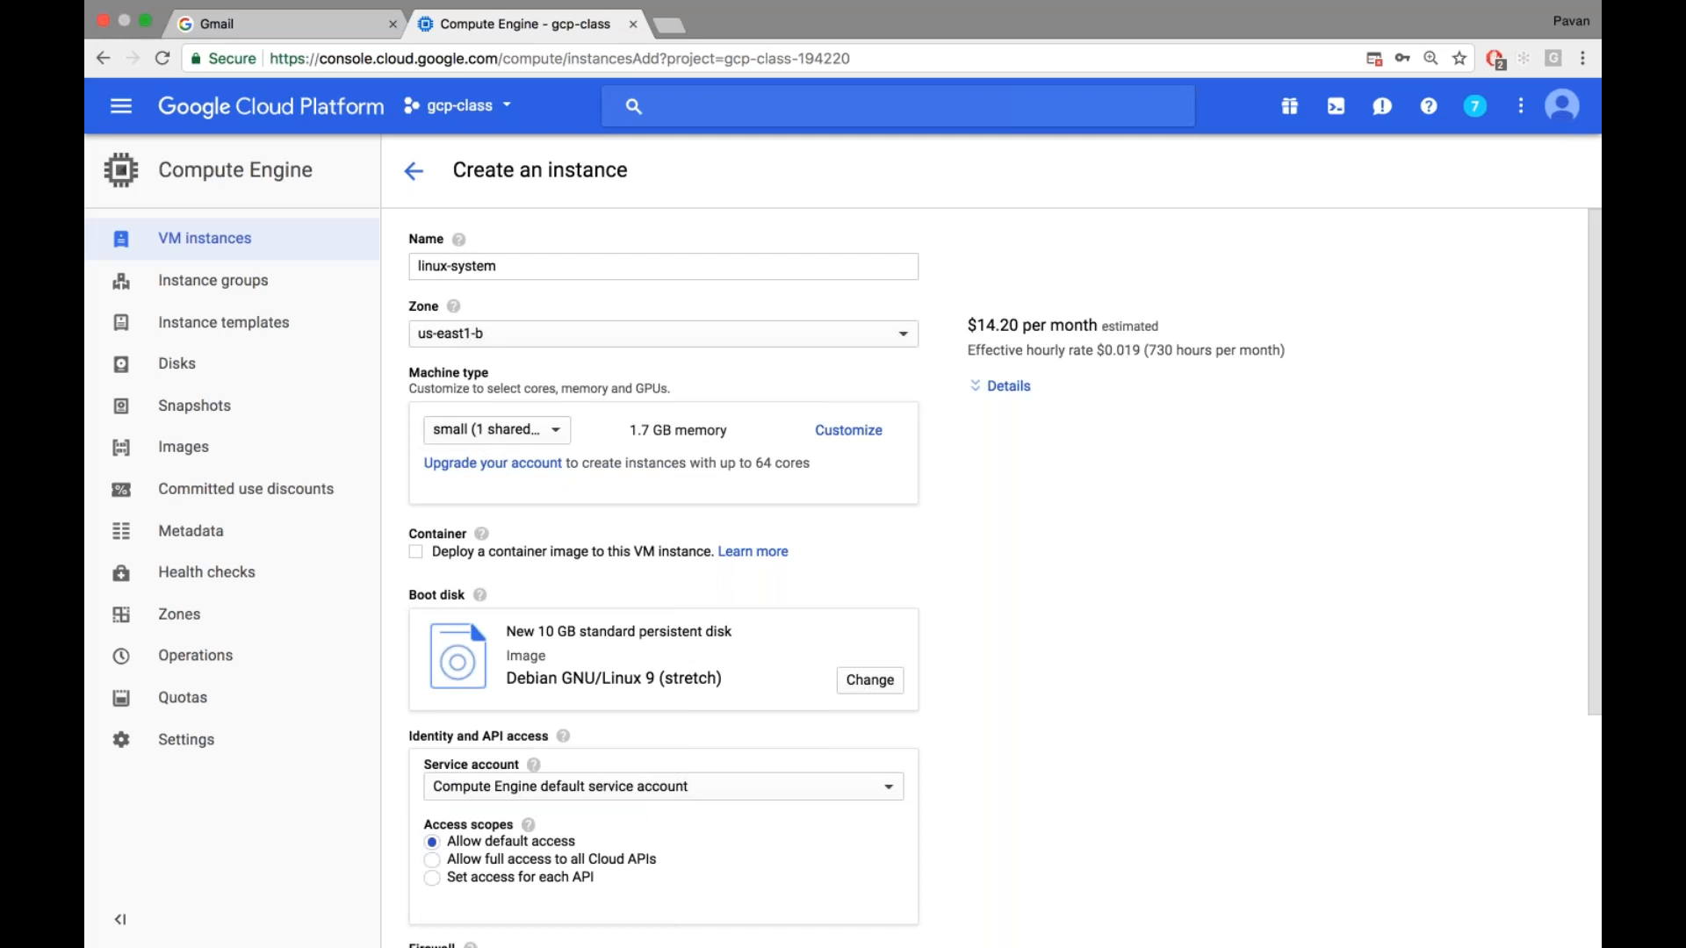
pyautogui.moveTo(978, 325); pyautogui.dragTo(1231, 369)
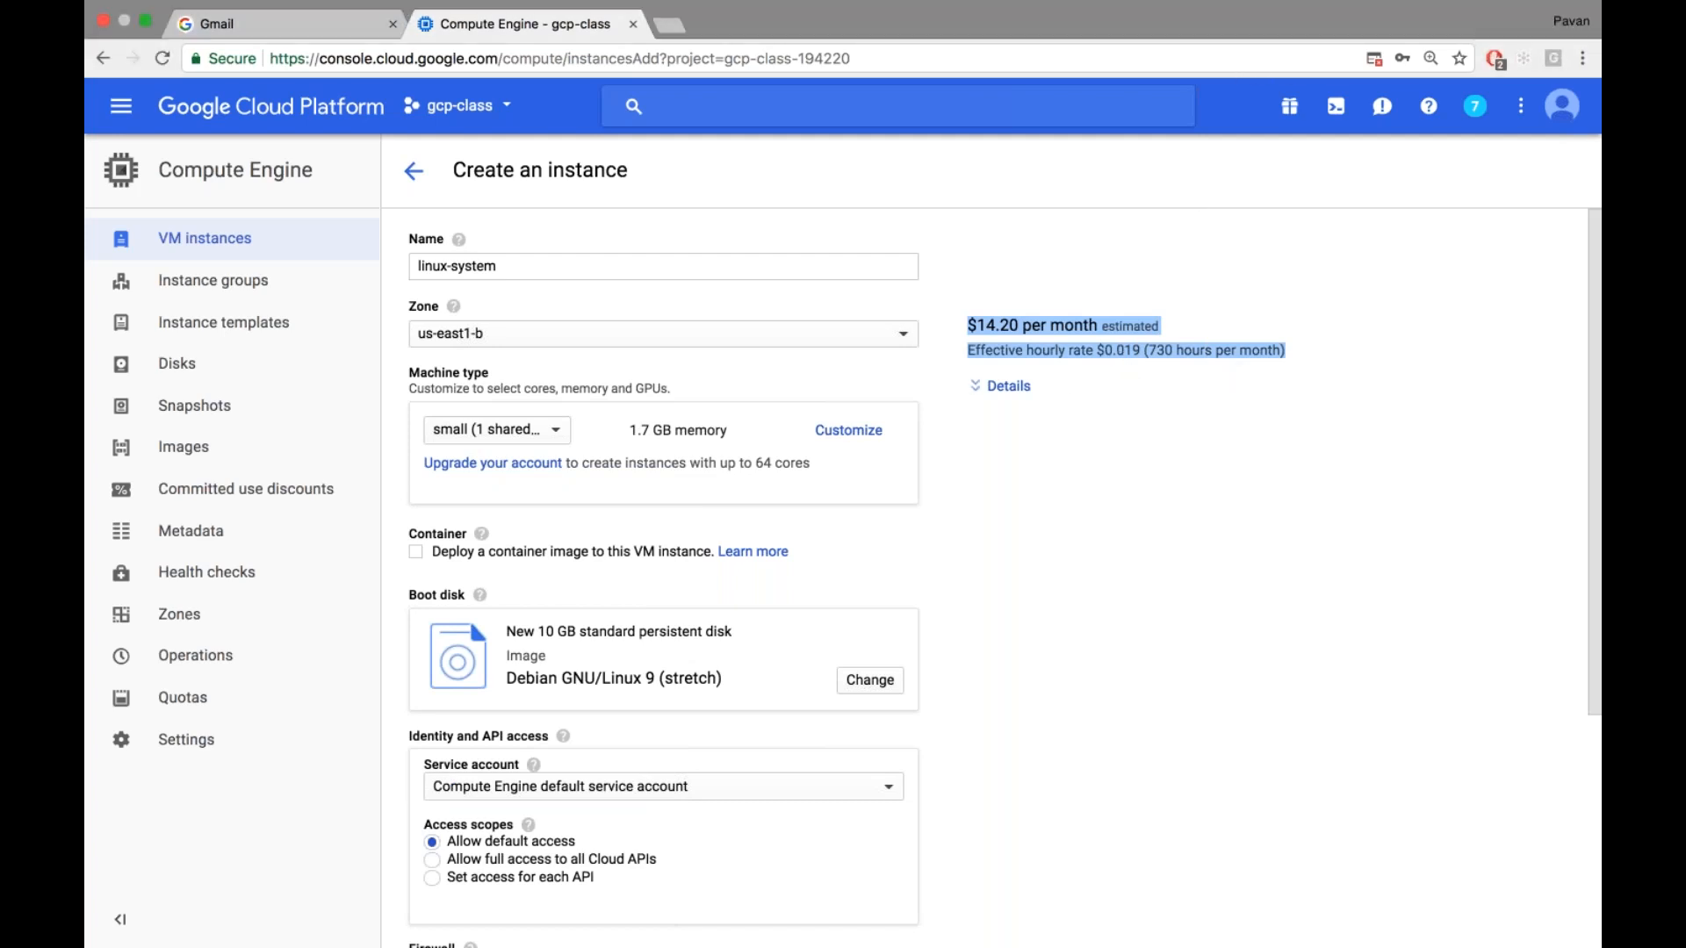
# Compare the estimated cost of the micro (1 shared vCPU) machine type with small, ending with small selected
pyautogui.click(522, 429)
pyautogui.click(492, 390)
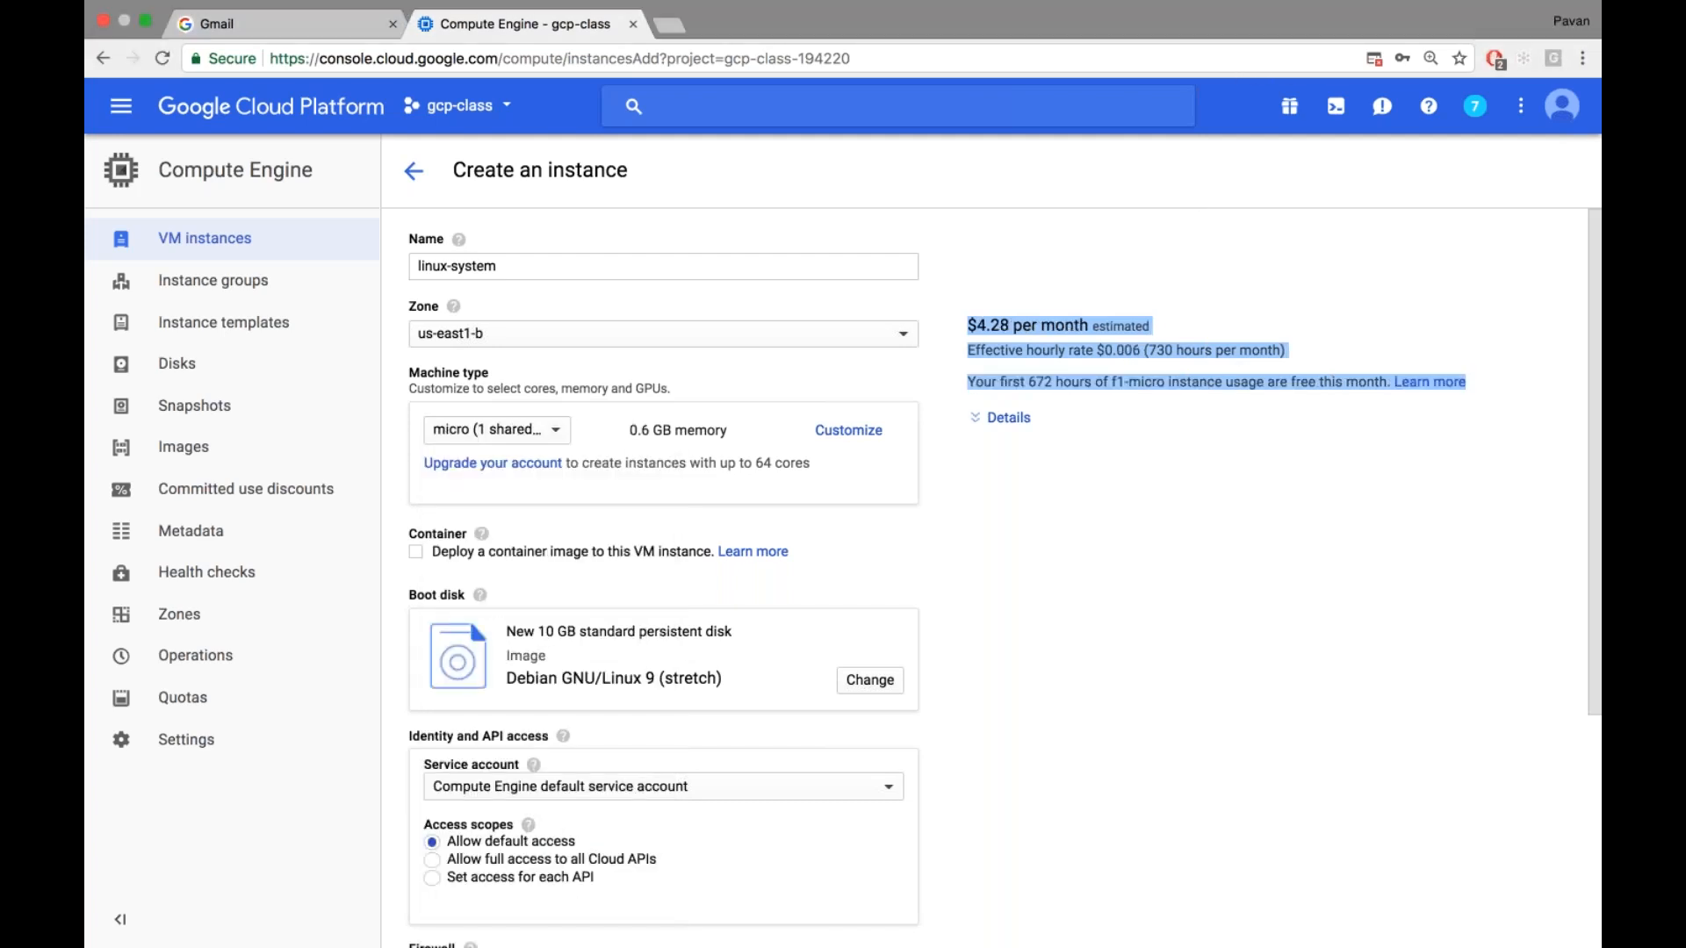
pyautogui.click(518, 432)
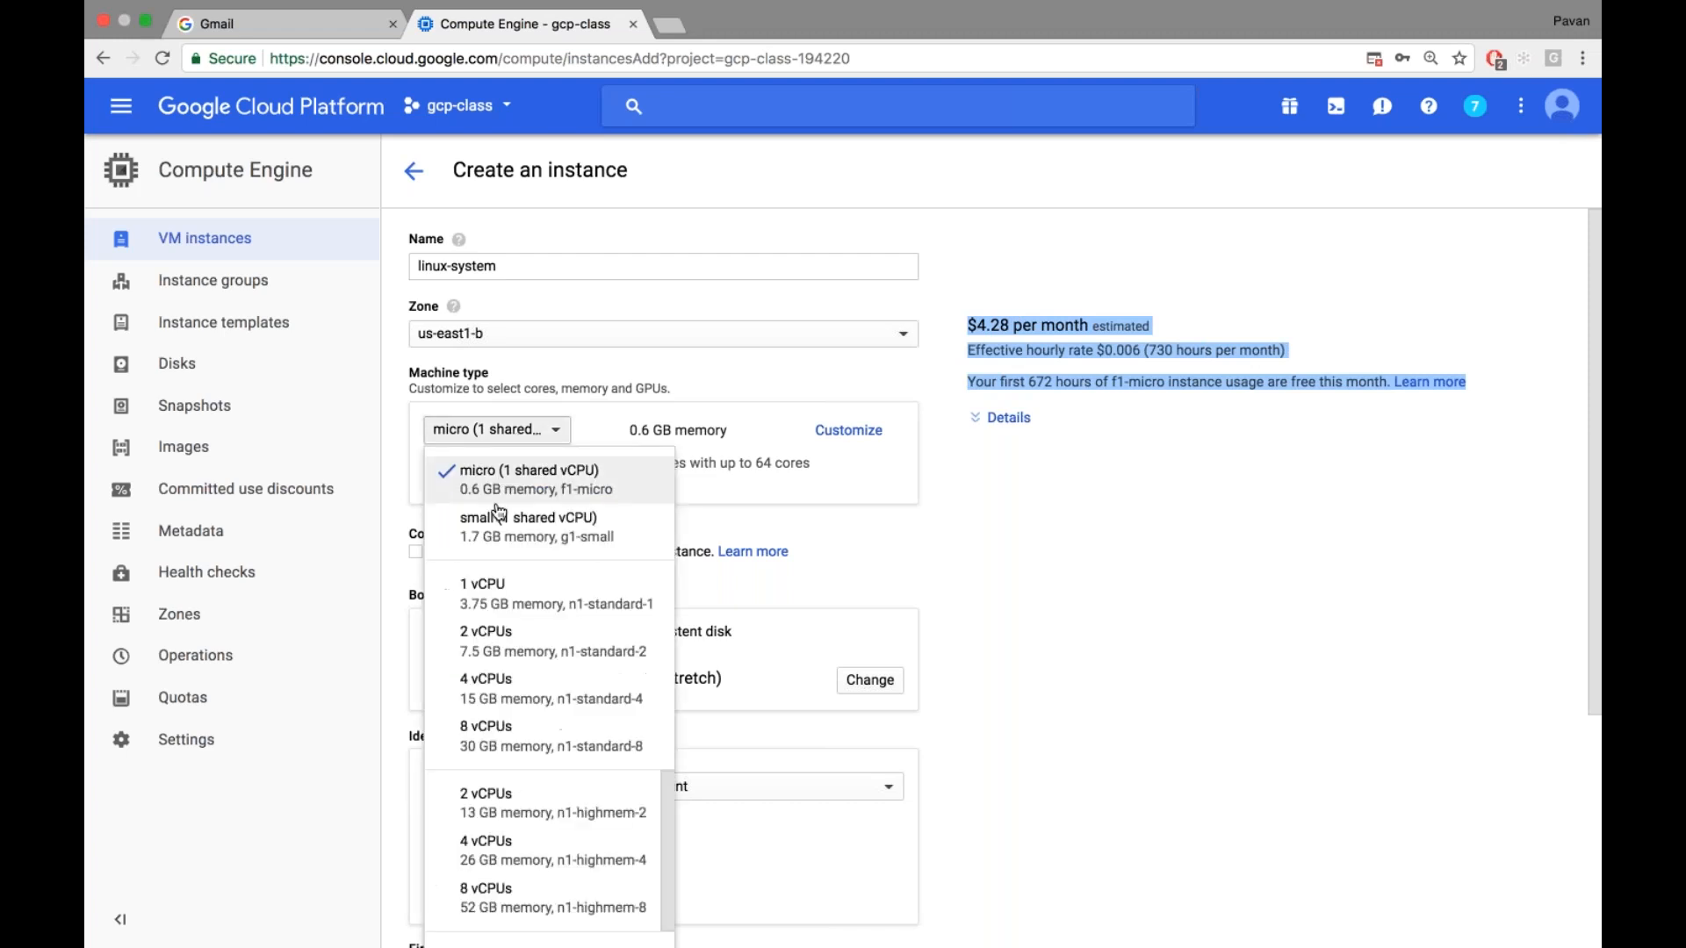
pyautogui.click(535, 527)
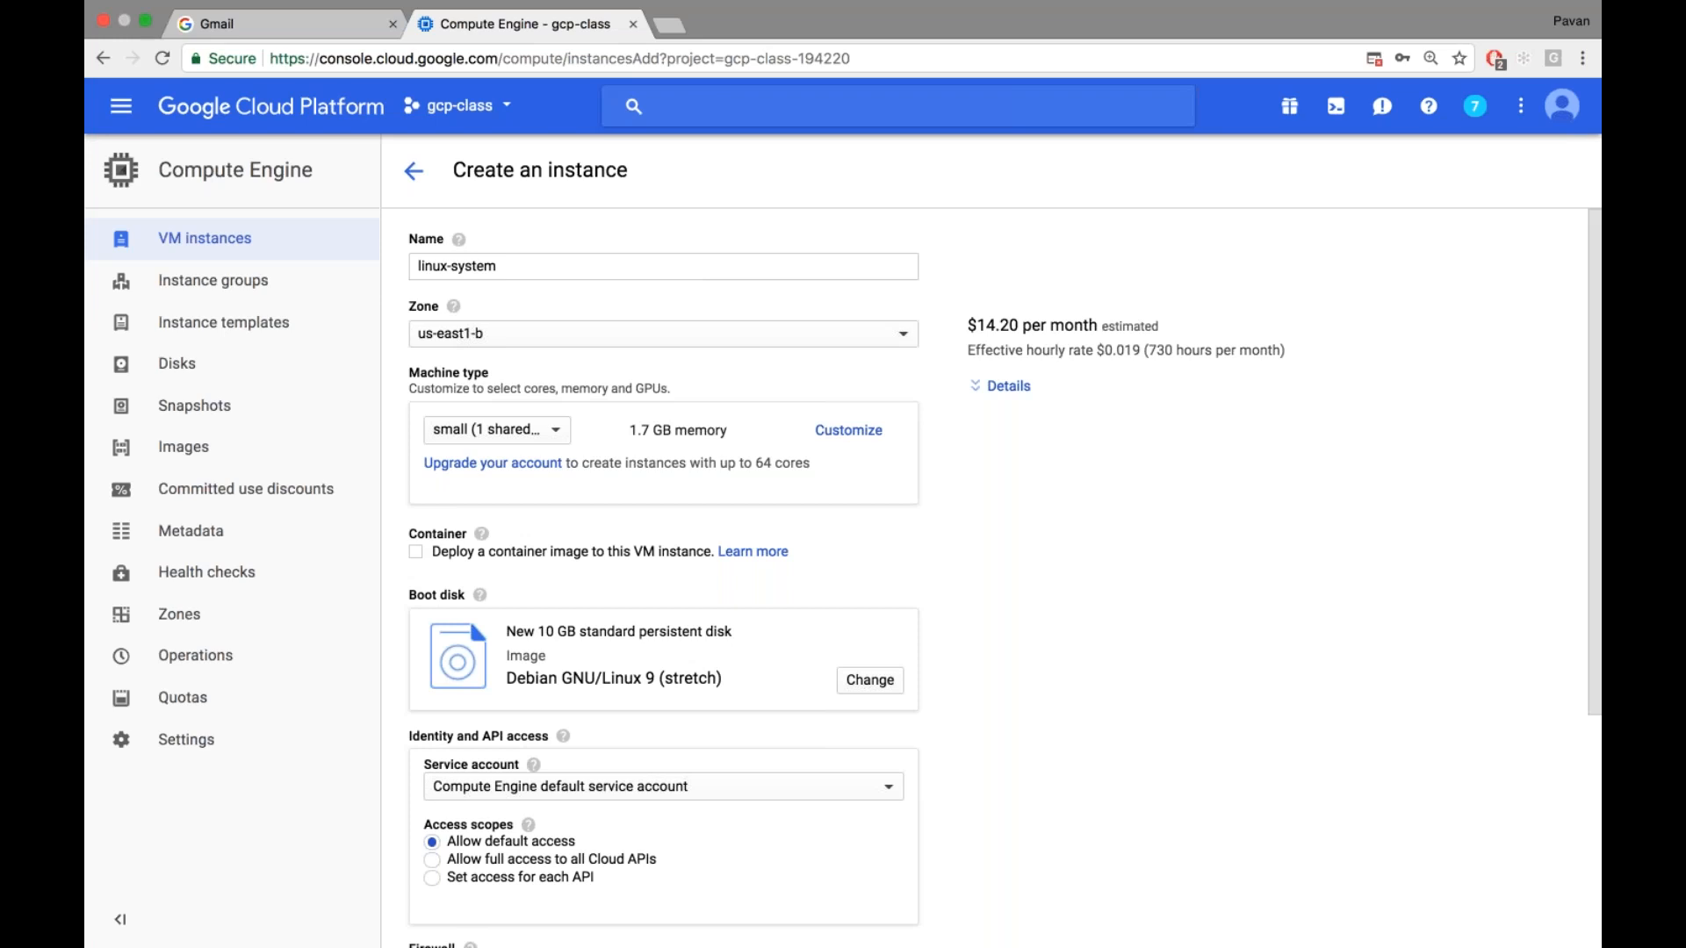
pyautogui.moveTo(973, 349); pyautogui.dragTo(1287, 351)
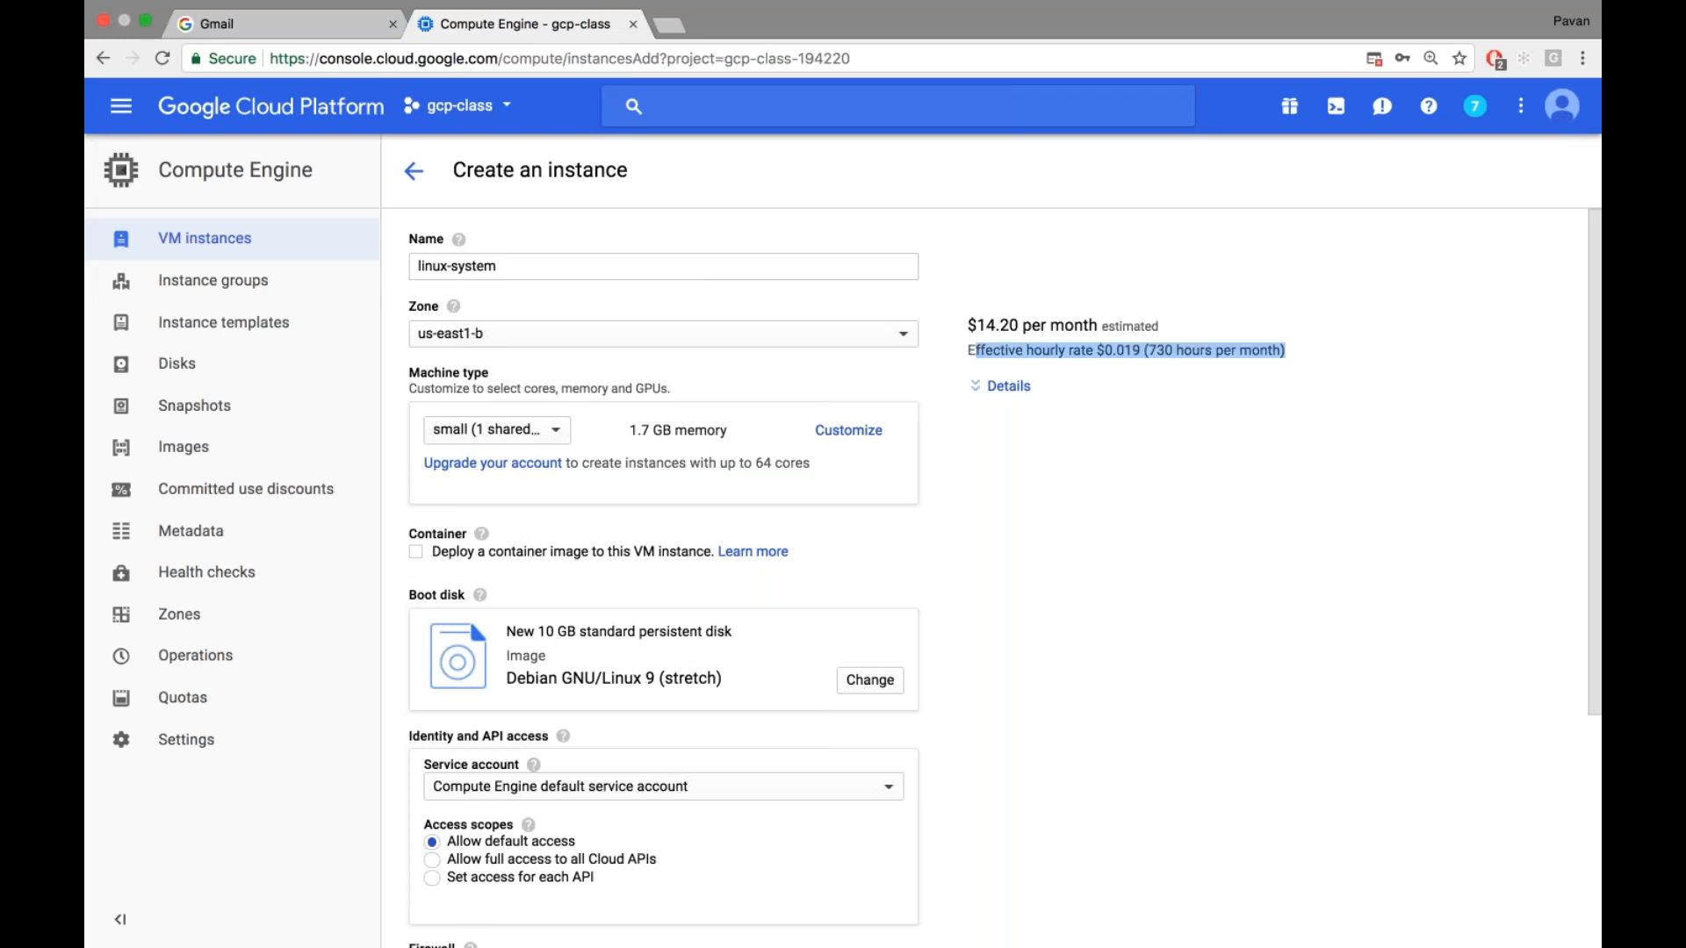
pyautogui.click(1132, 370)
pyautogui.moveTo(985, 325); pyautogui.dragTo(1073, 325)
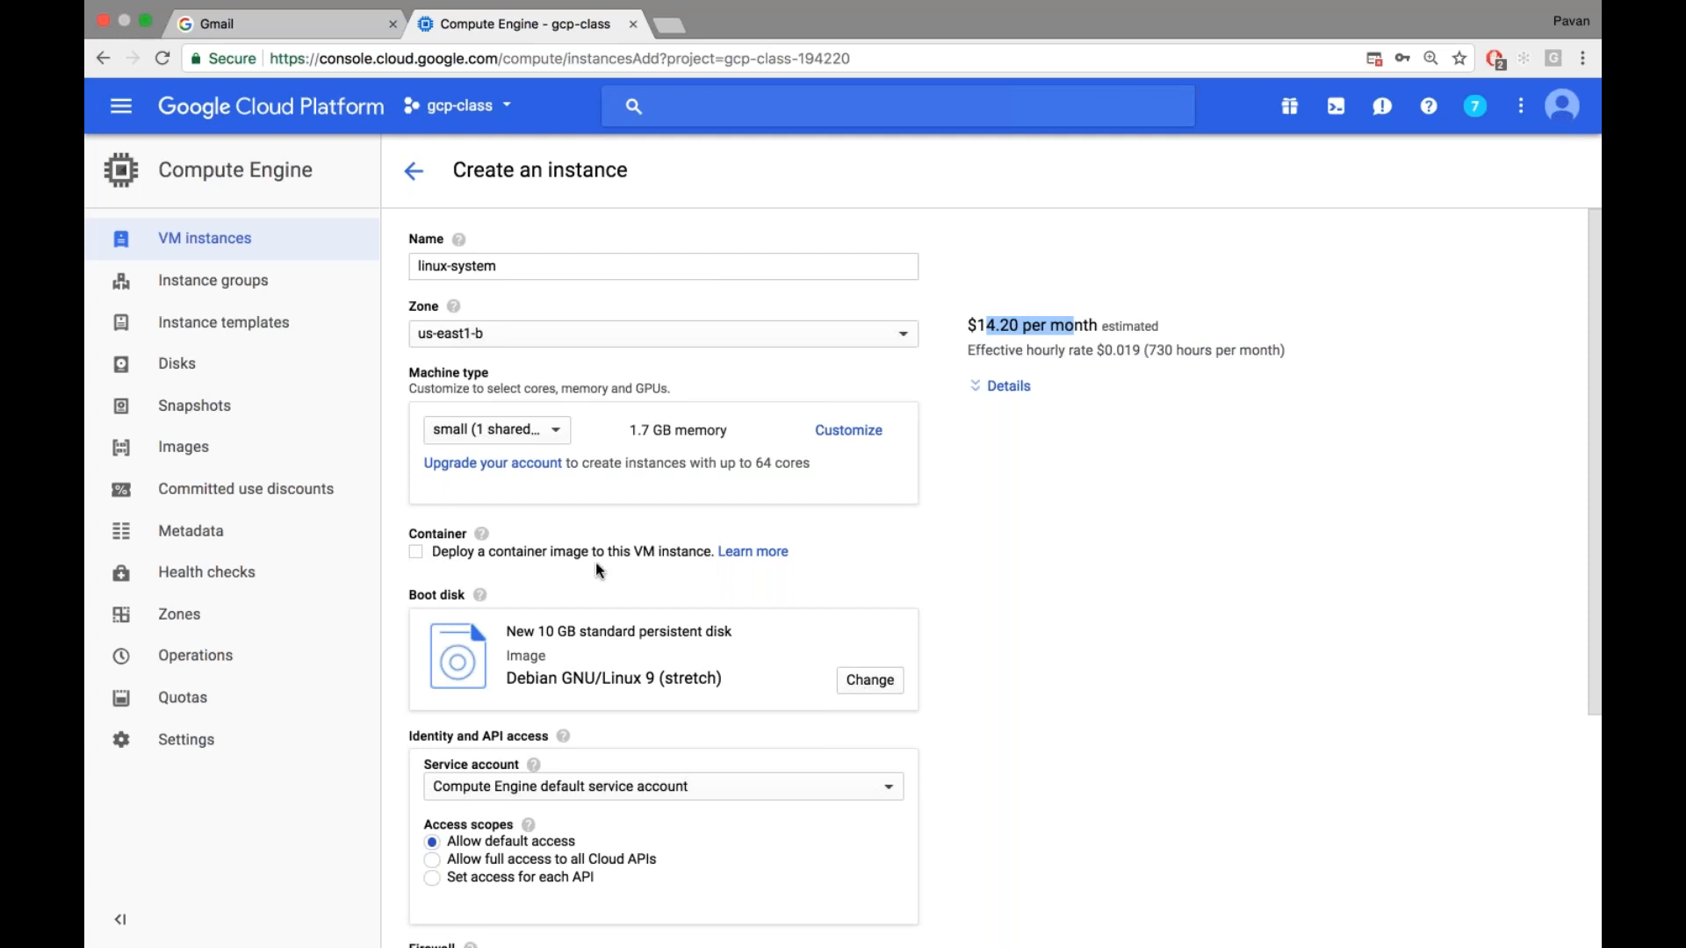
# Change the boot disk's OS image to CentOS 7, keeping the 10 GB standard persistent disk
pyautogui.scroll(-3, 595, 562)
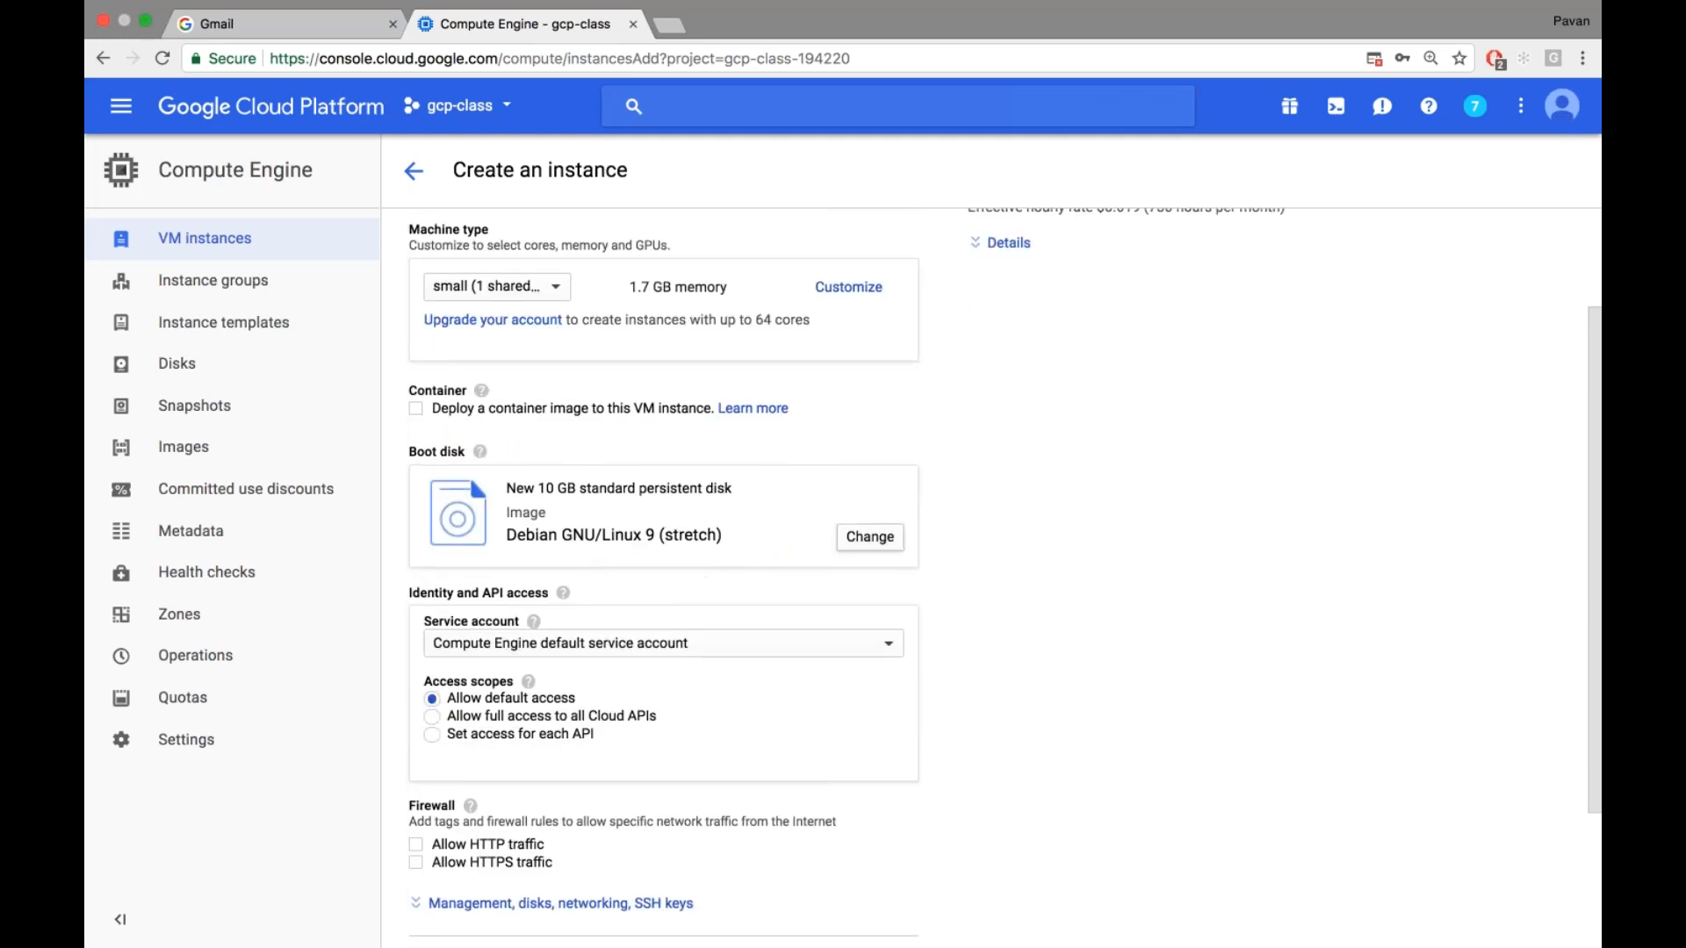
pyautogui.click(869, 537)
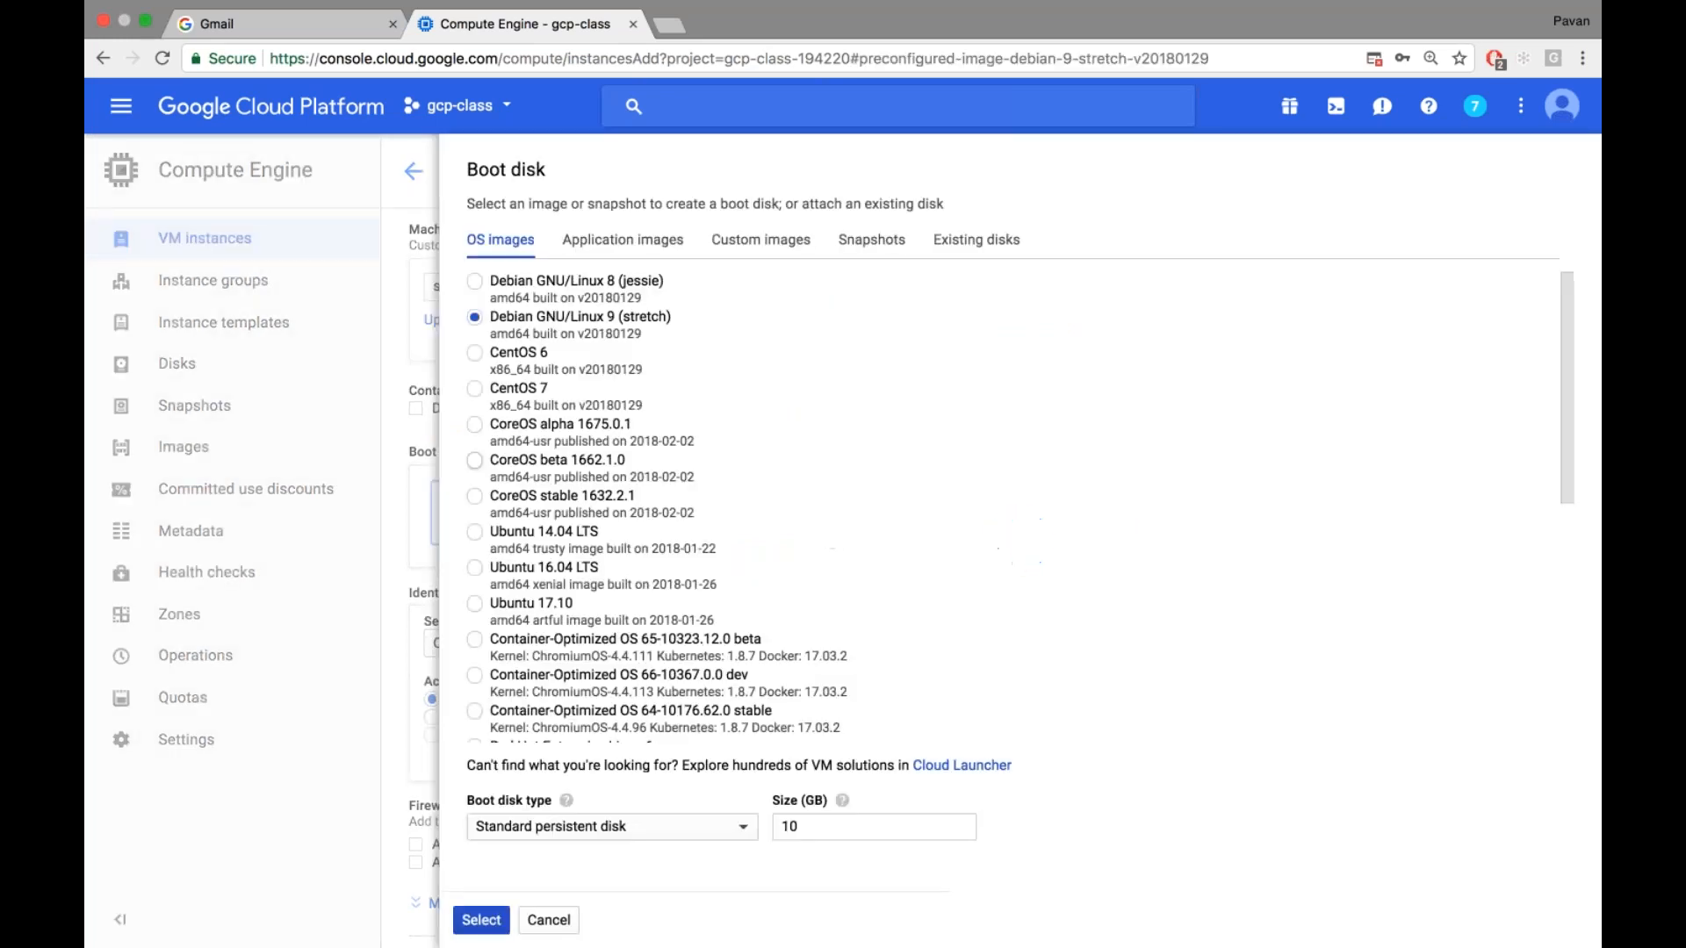
pyautogui.click(549, 393)
pyautogui.scroll(-6, 544, 673)
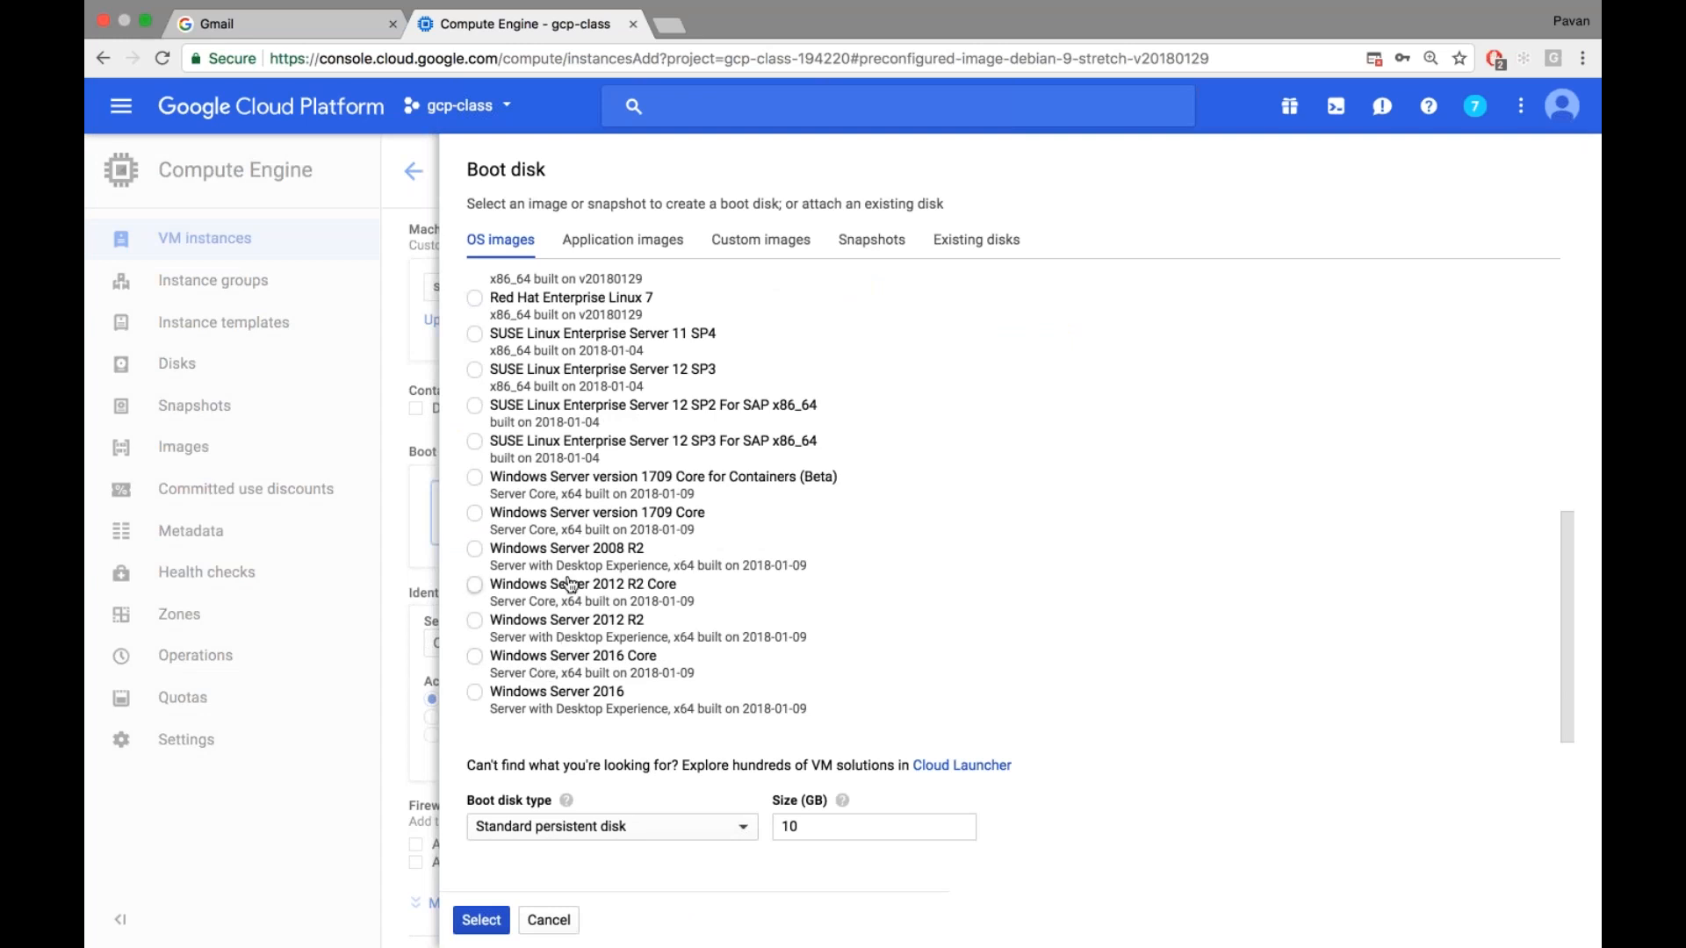
pyautogui.scroll(3, 563, 513)
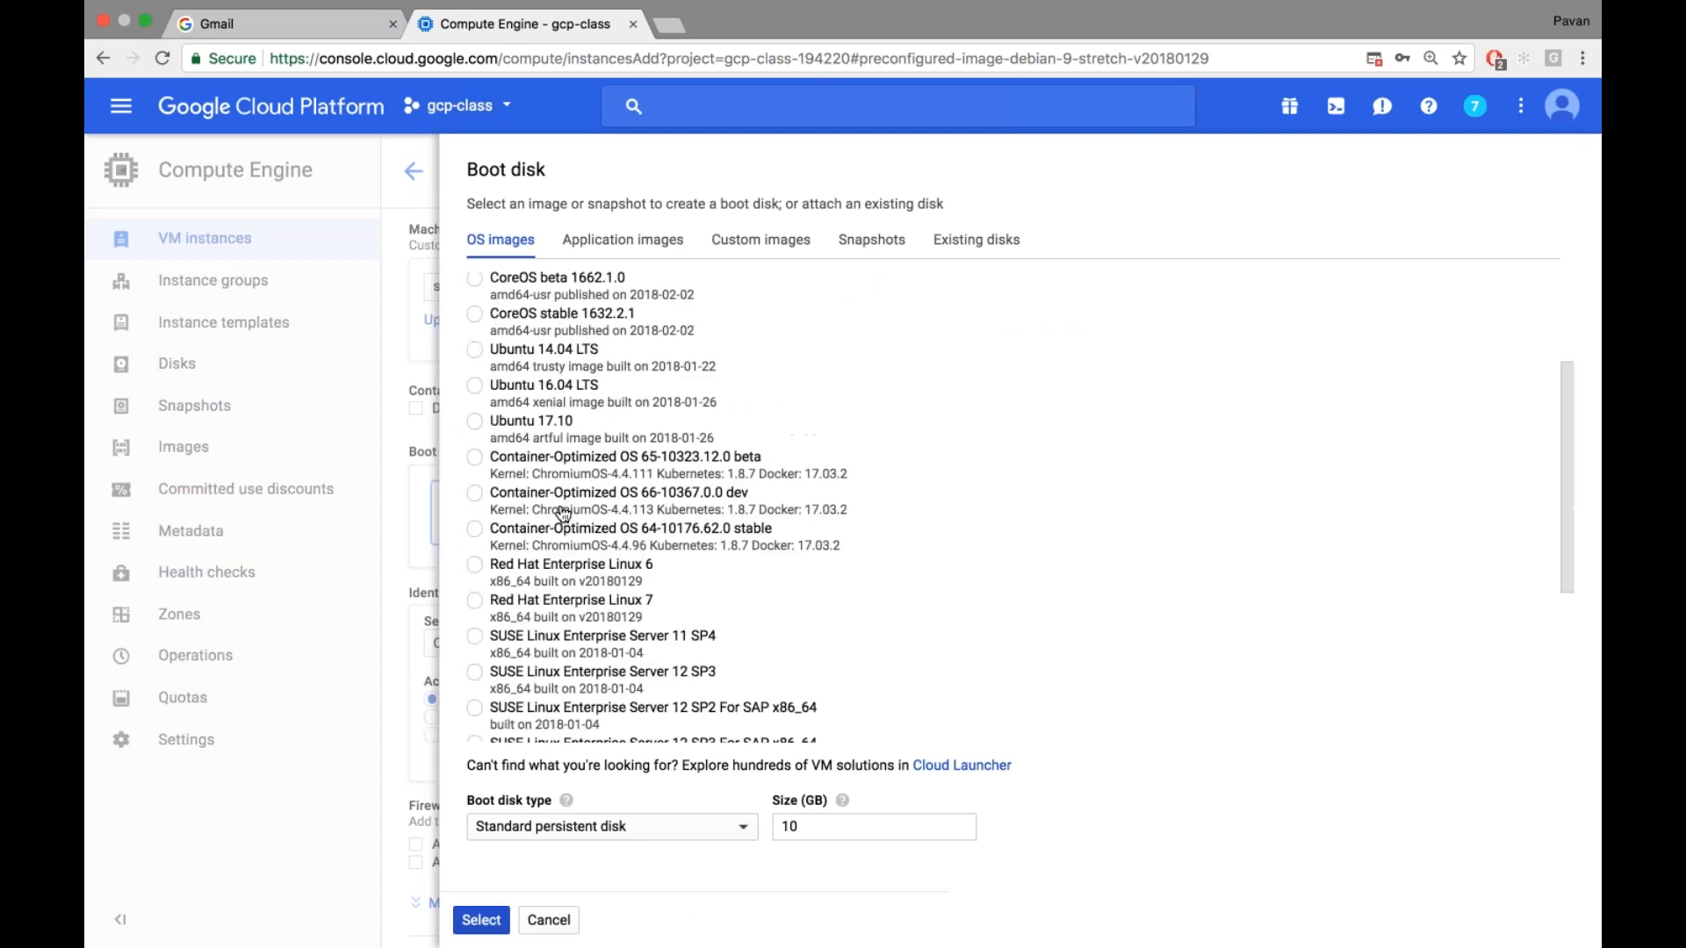
pyautogui.scroll(2, 563, 513)
pyautogui.scroll(3, 525, 323)
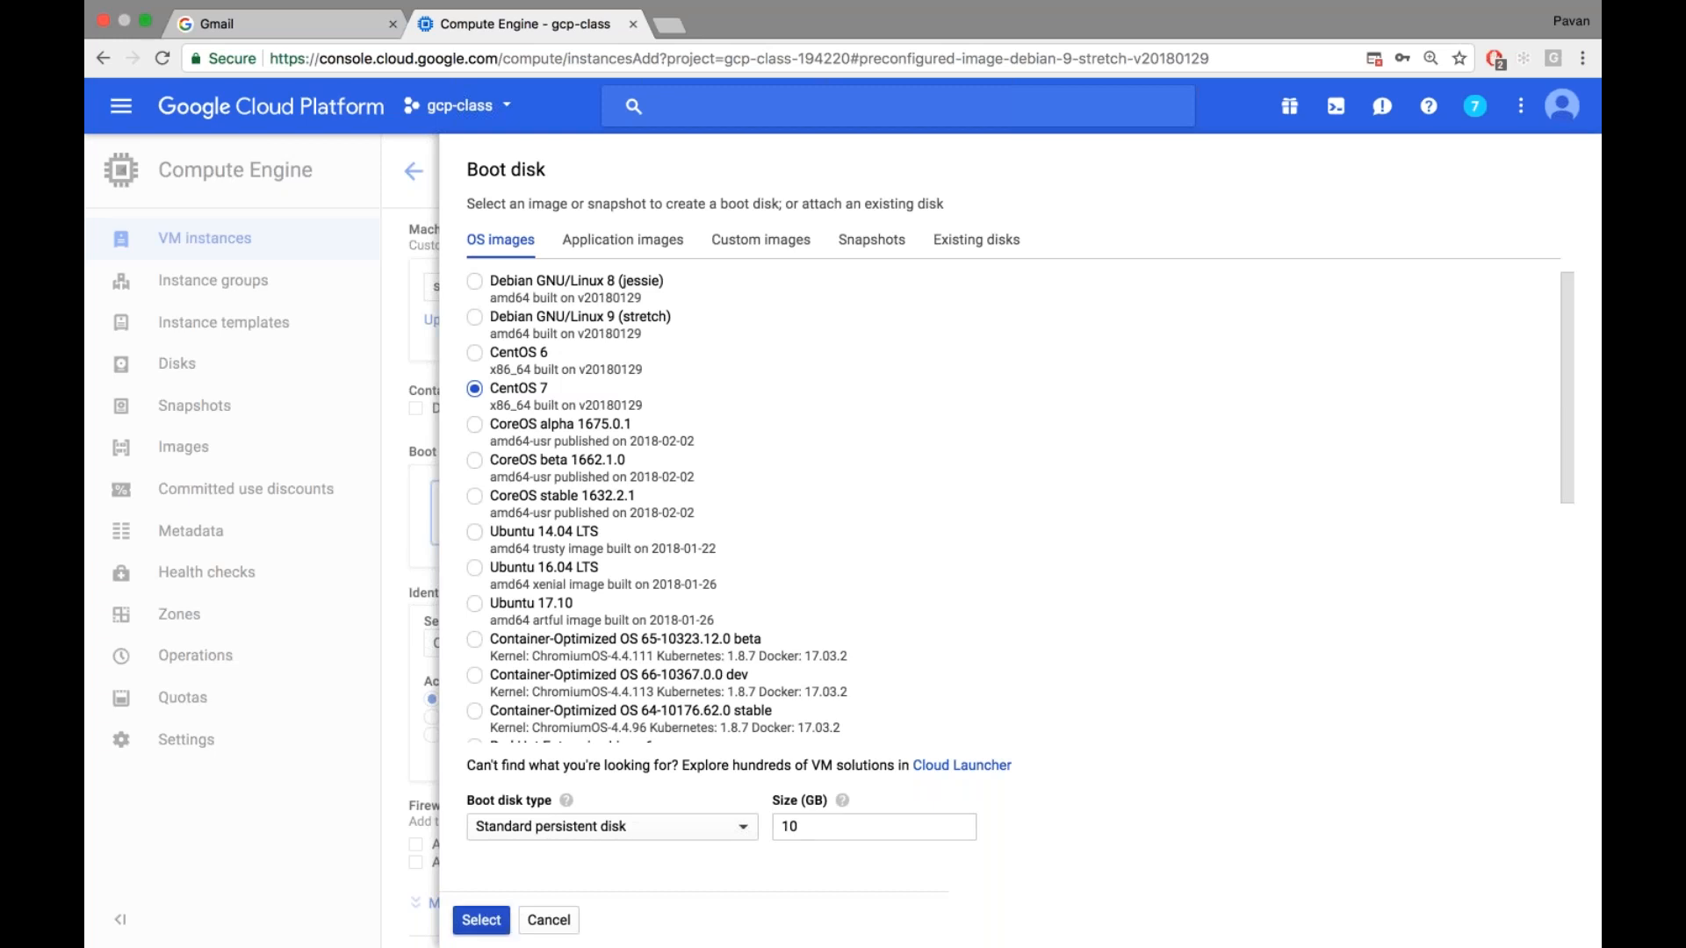
pyautogui.click(481, 920)
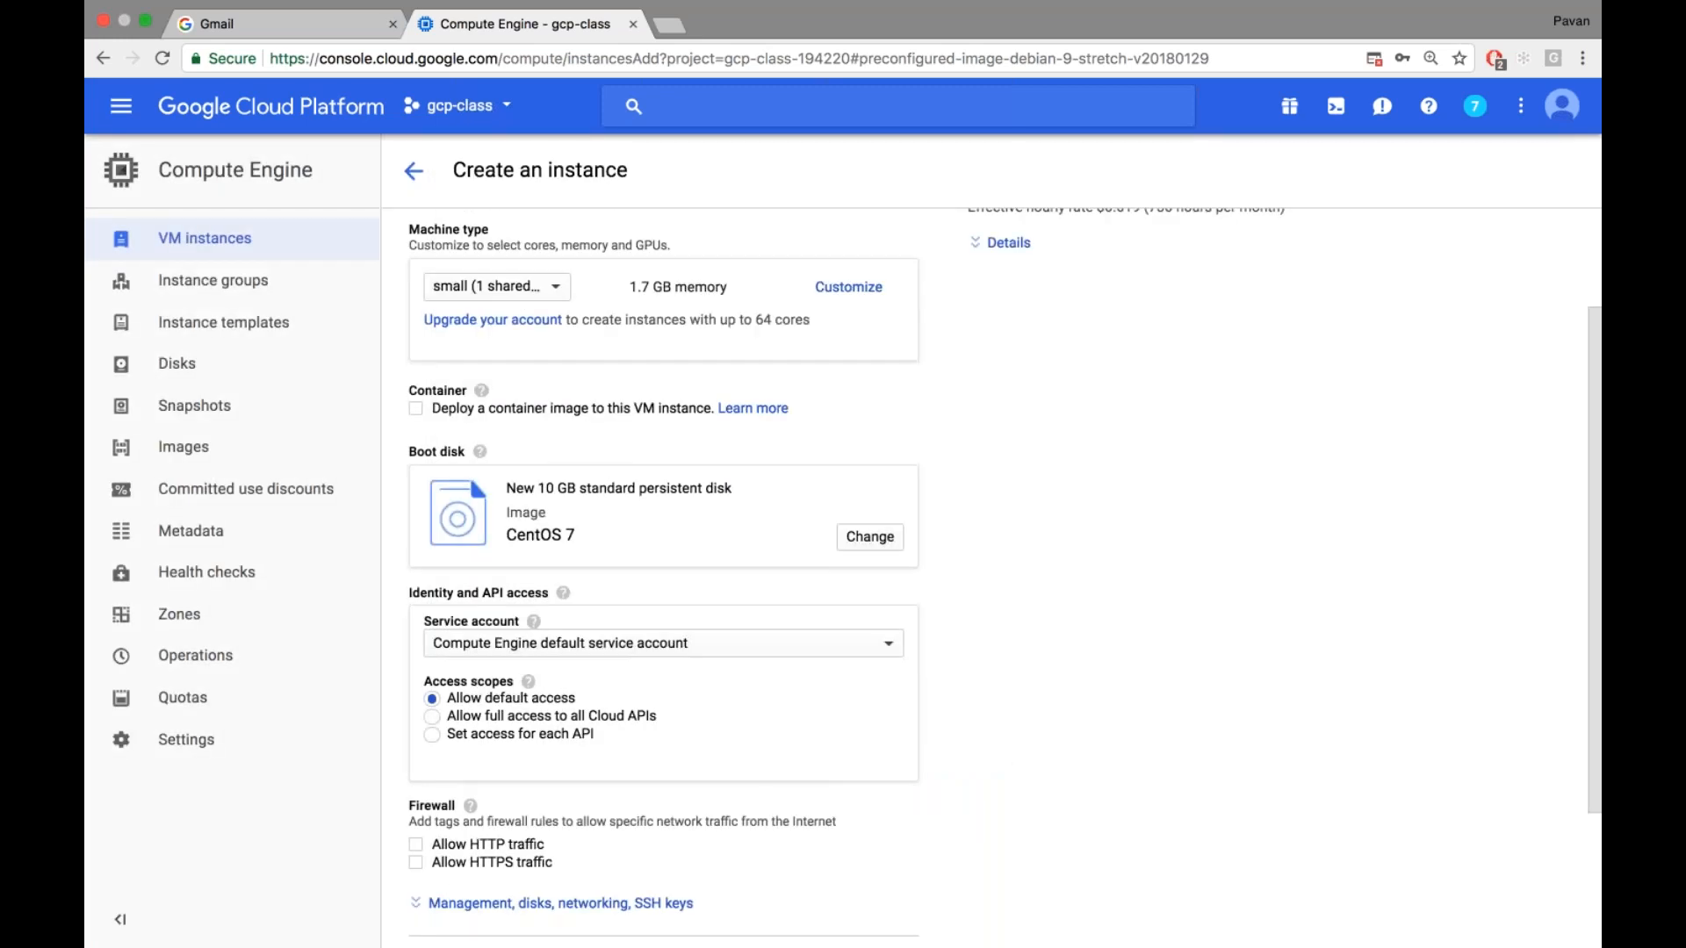
# Allow full access to all Cloud APIs for the new instance and create it
pyautogui.scroll(-5, 1004, 575)
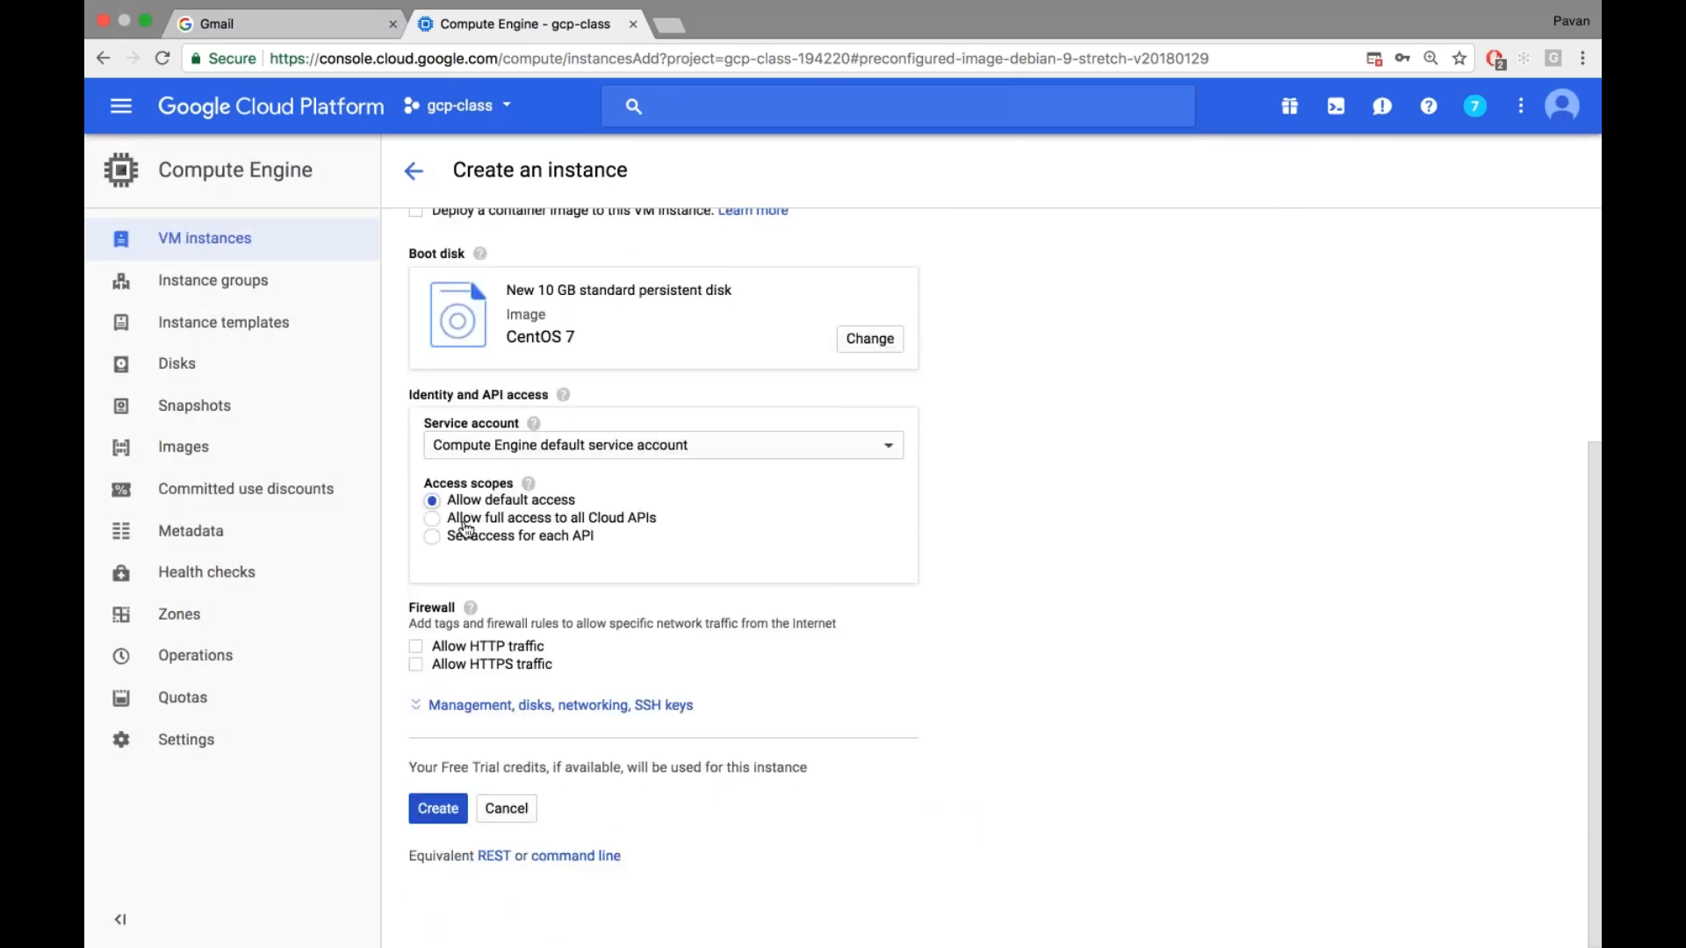
pyautogui.click(433, 520)
pyautogui.click(435, 809)
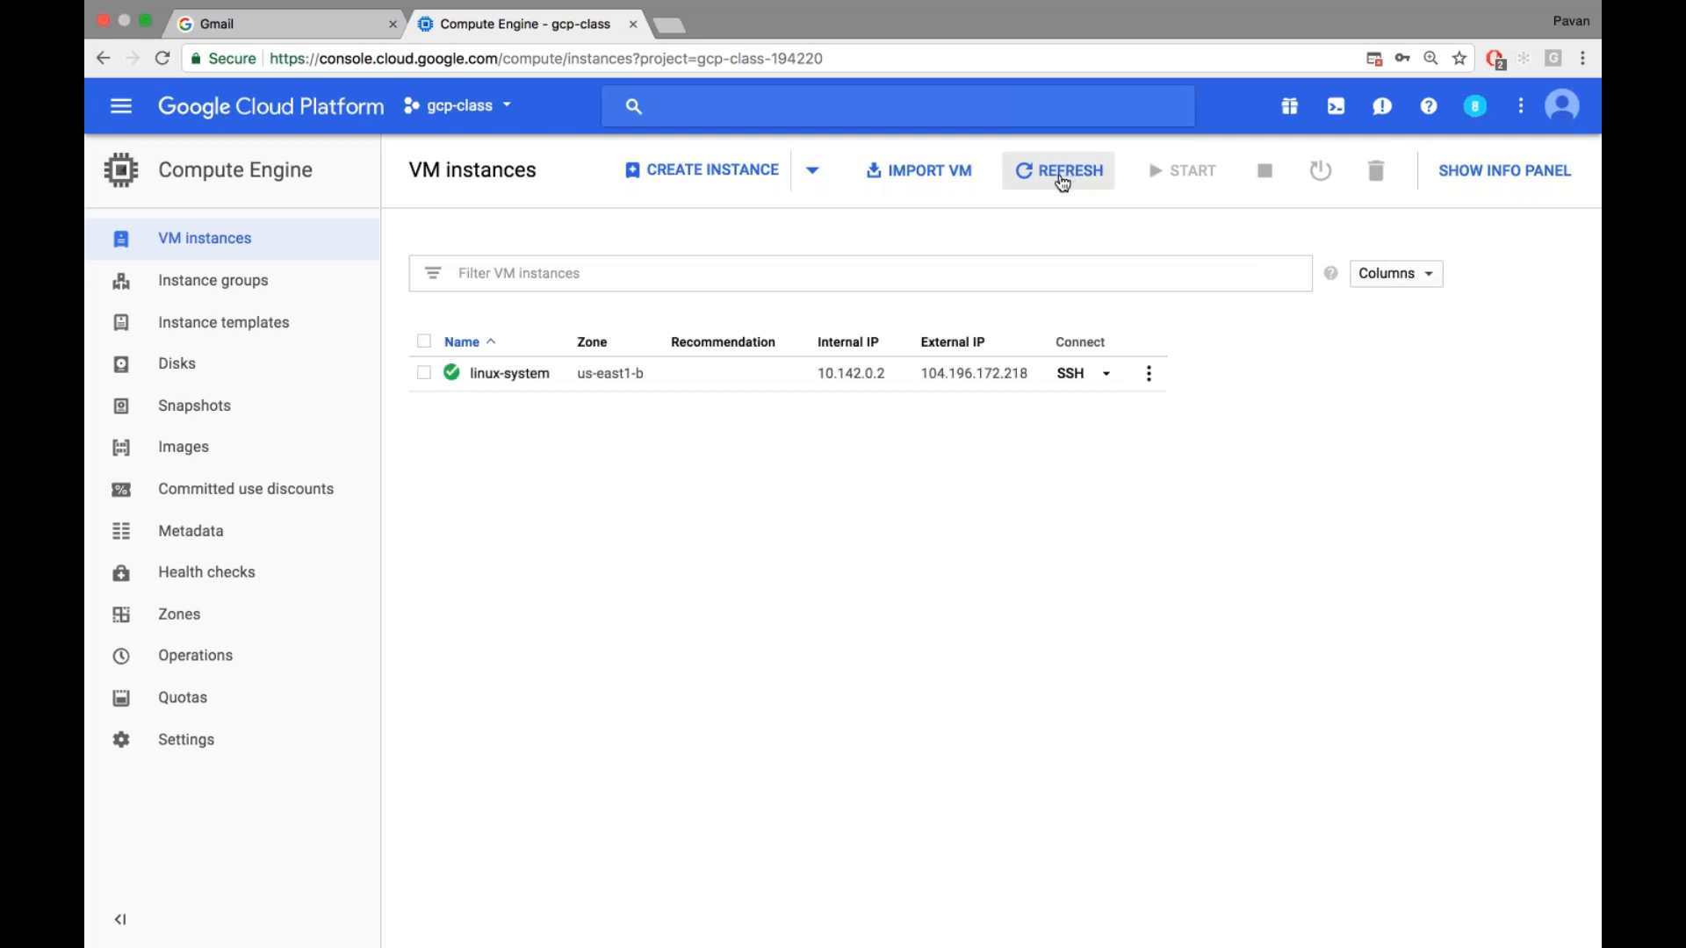
# Open an SSH session to the linux-system instance in a browser window
pyautogui.scroll(5, 1063, 182)
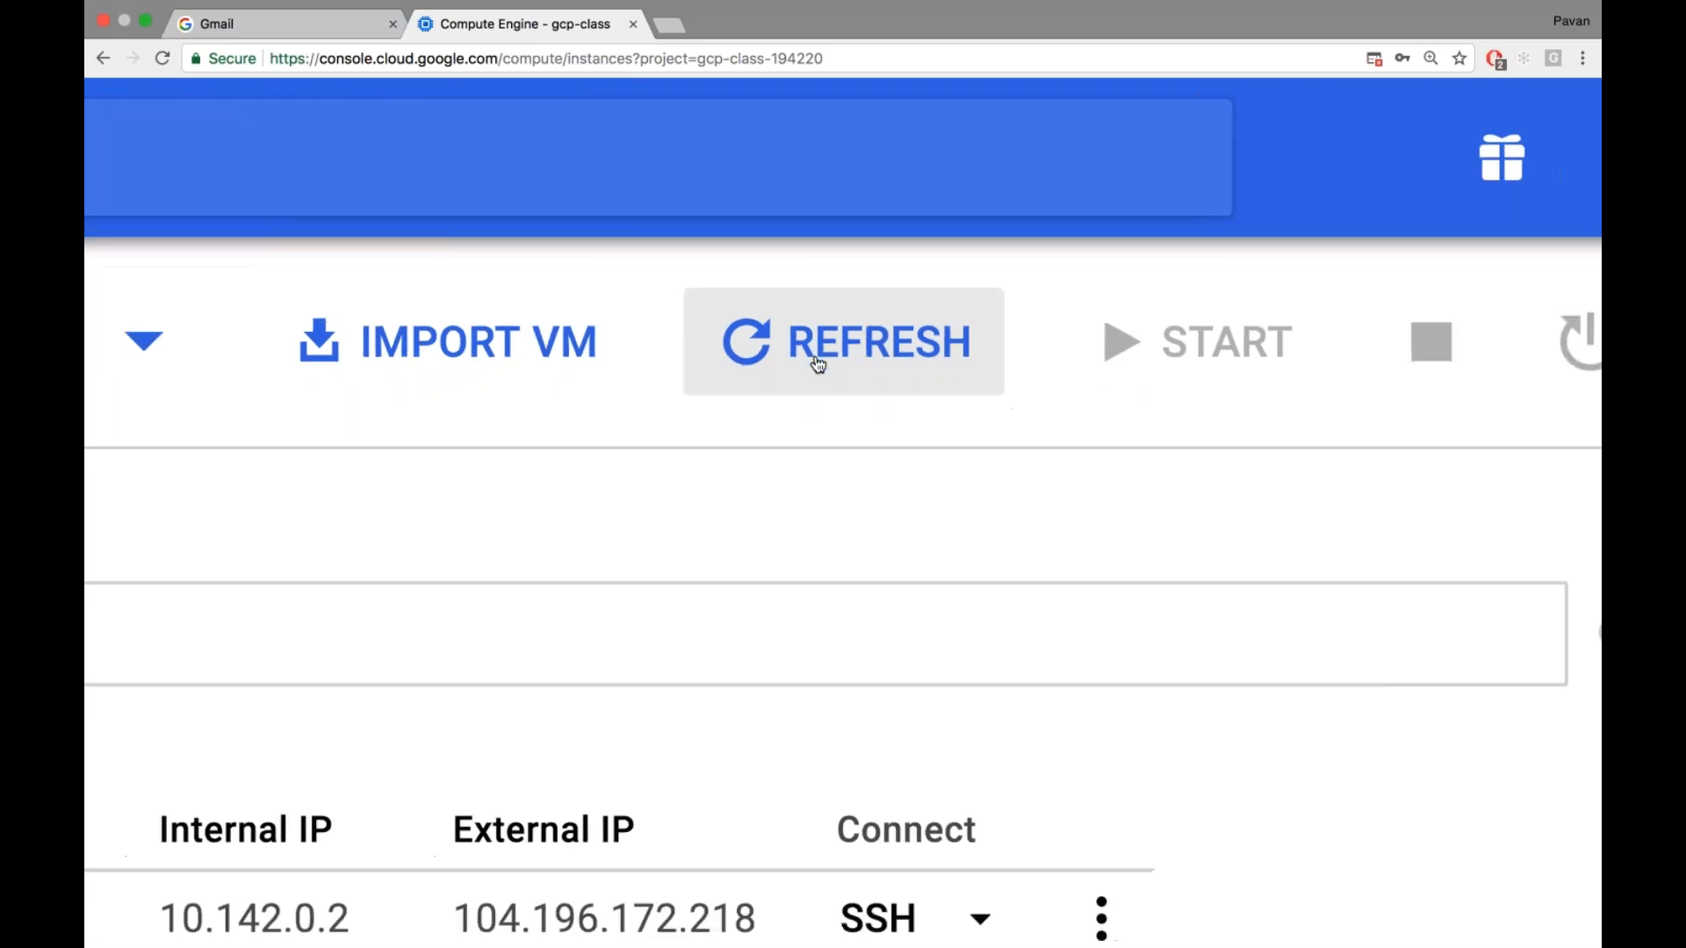
pyautogui.scroll(-5, 818, 363)
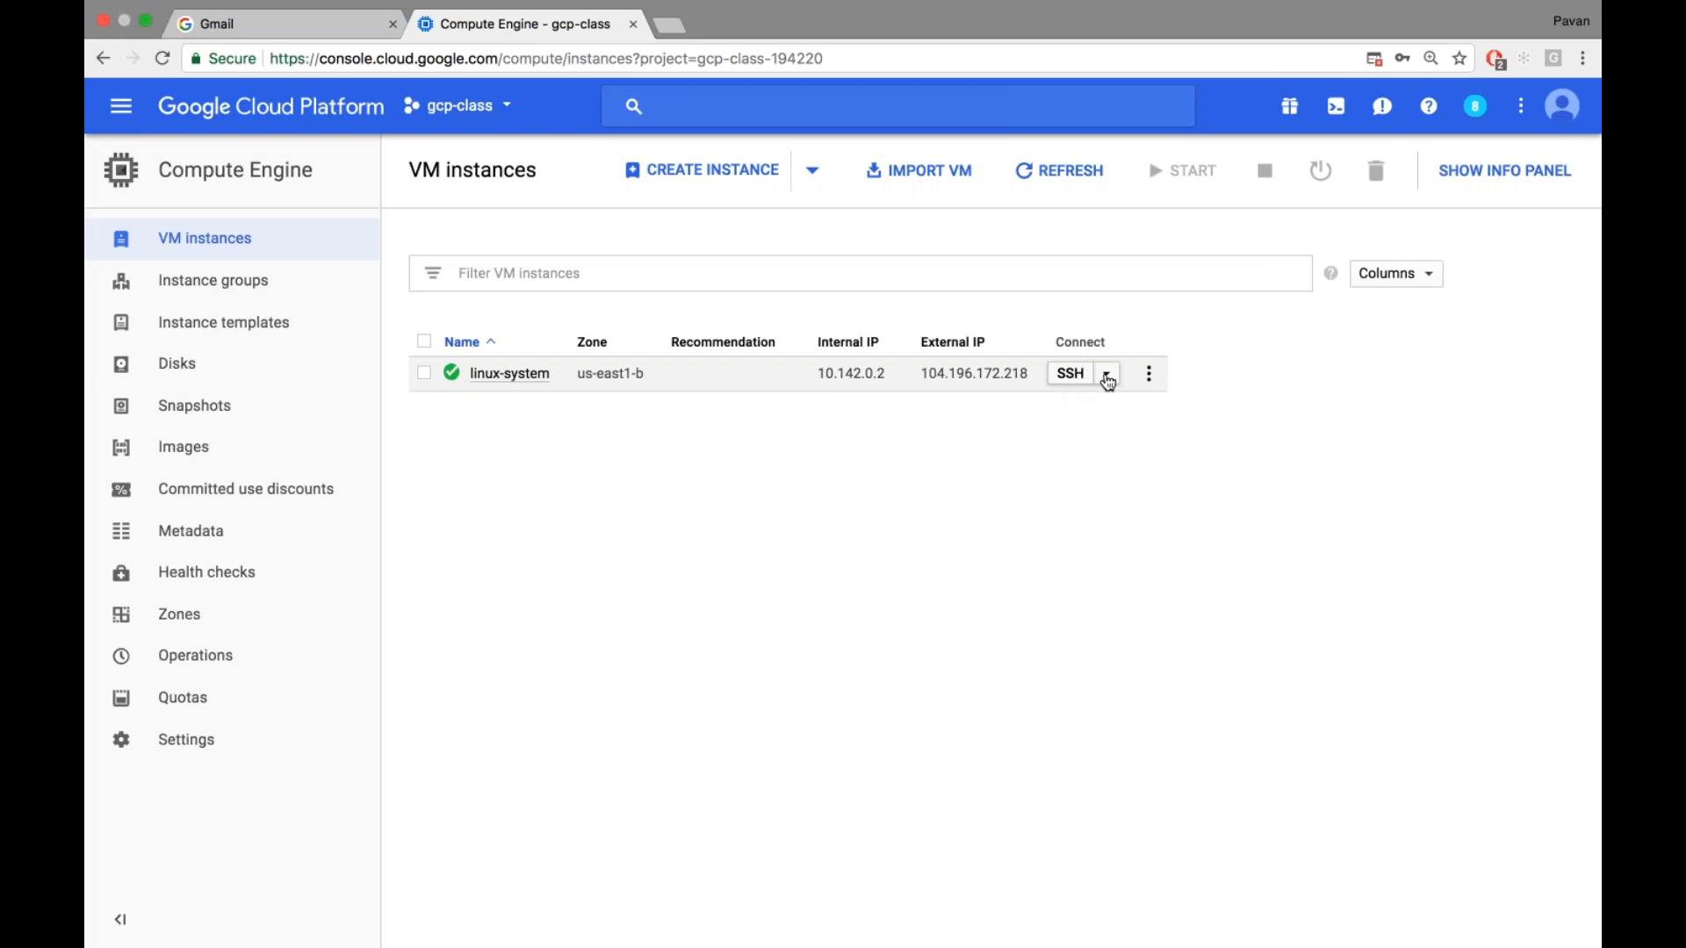
pyautogui.click(1106, 374)
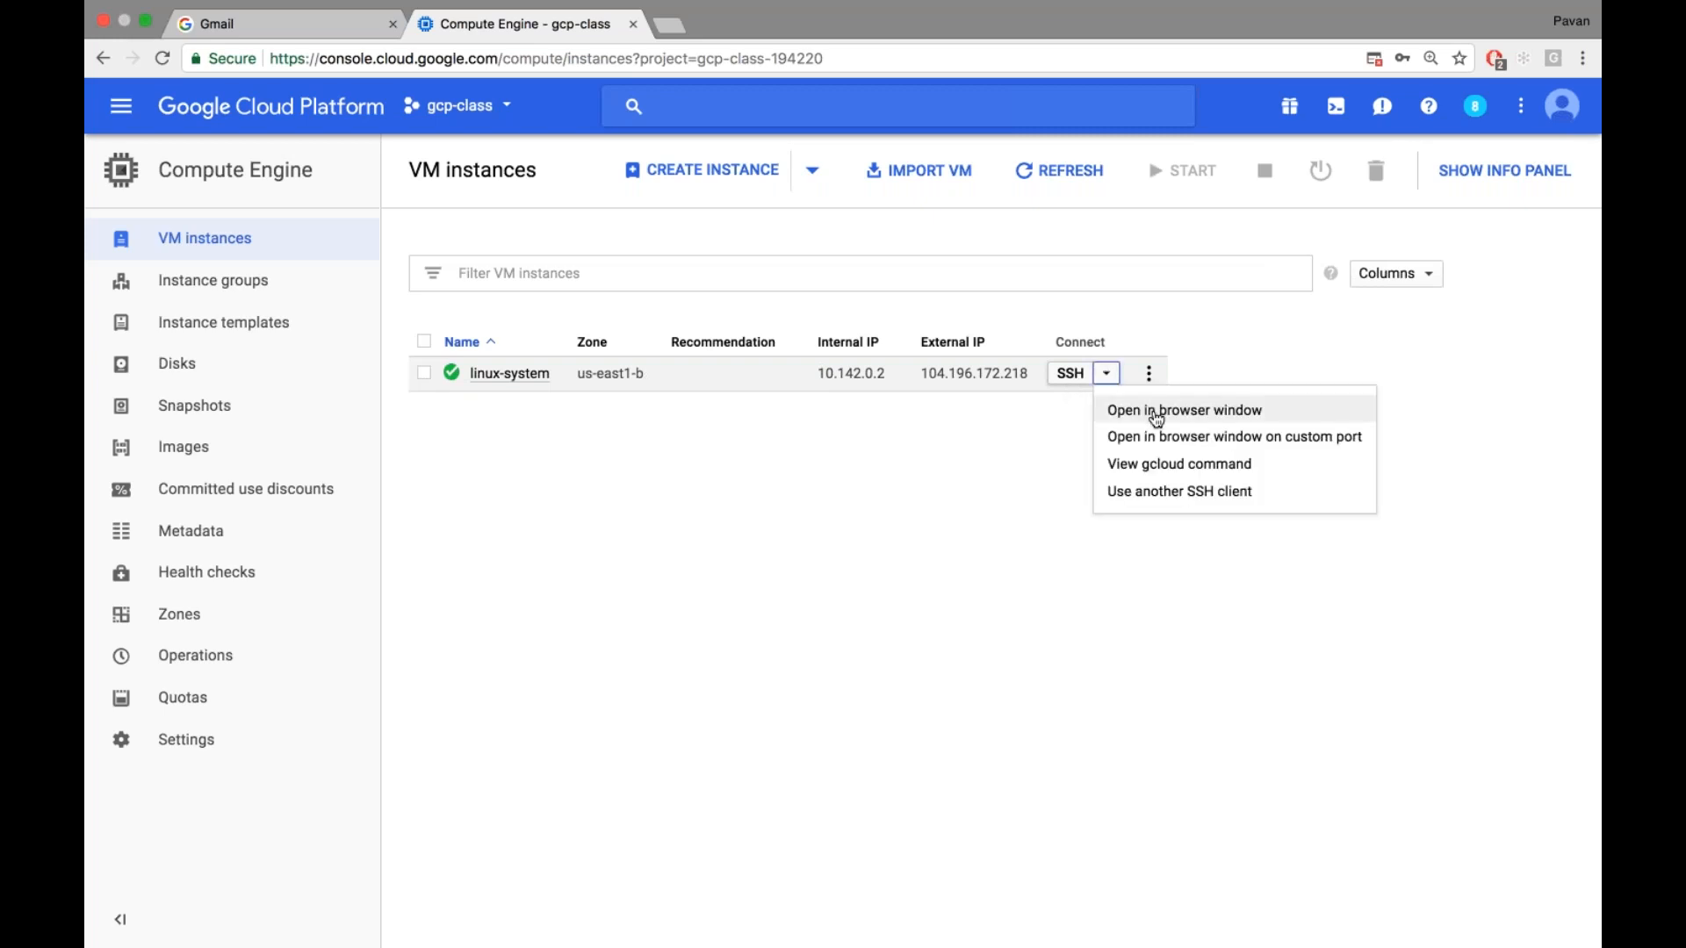
pyautogui.click(1156, 413)
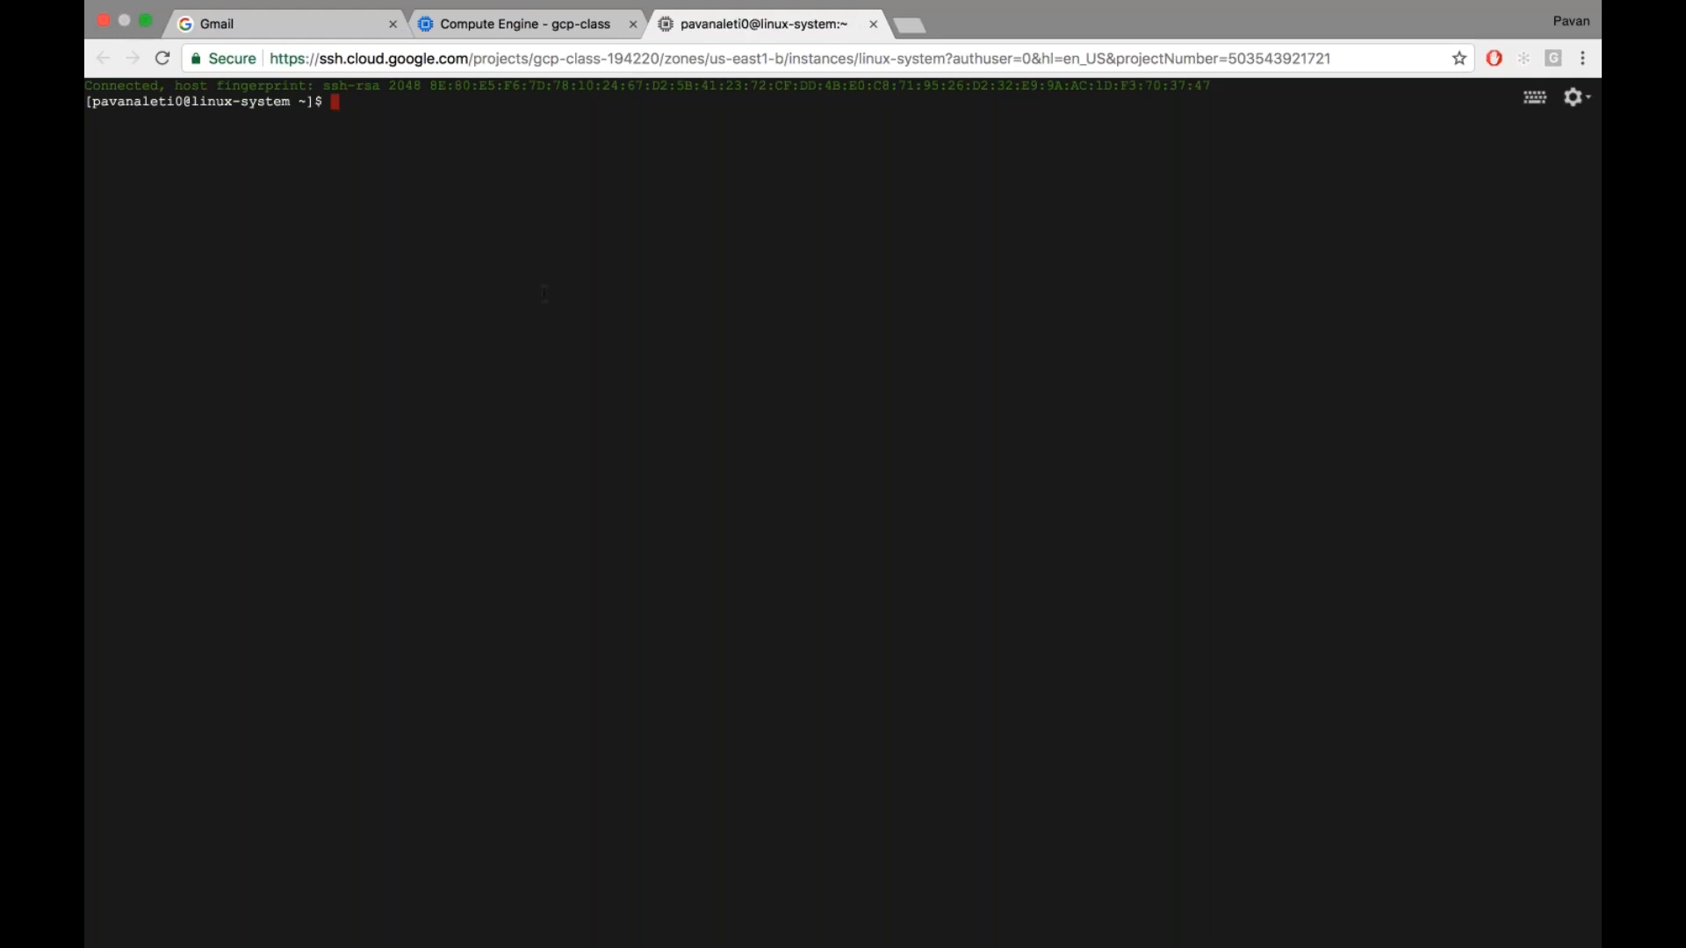
pyautogui.press('Return')
pyautogui.press('Return')
pyautogui.press('Return')
pyautogui.press('Return')
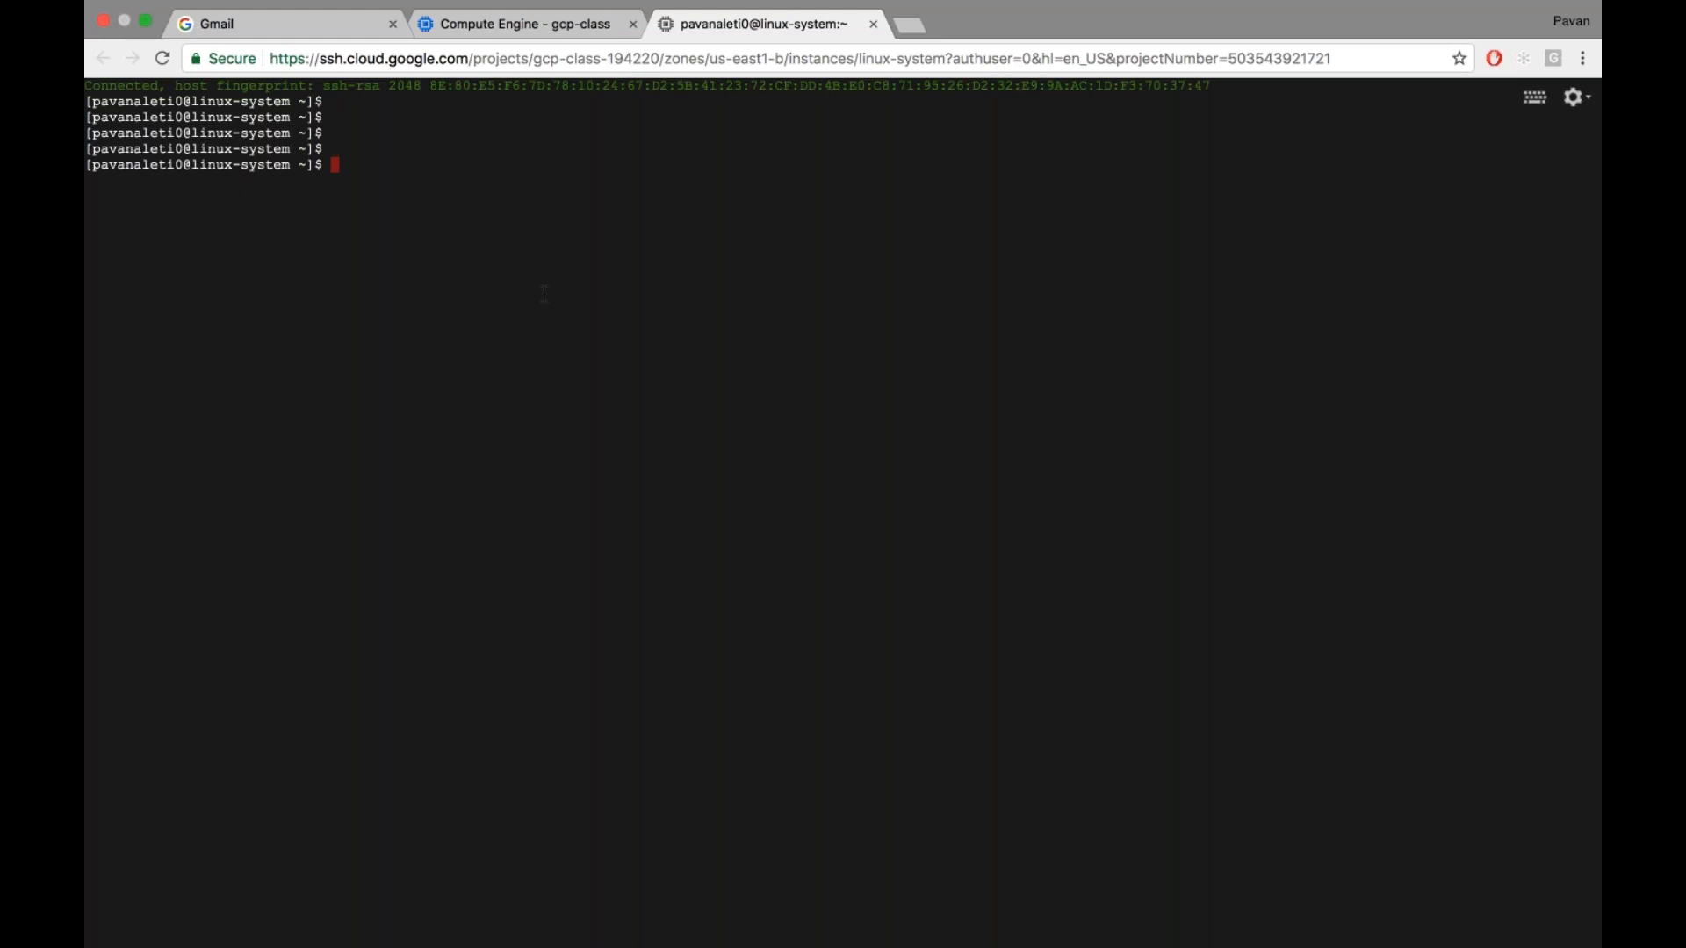
# Run hostname in the SSH session to check the name of the connected machine
pyautogui.write('hostname')
pyautogui.press('Return')
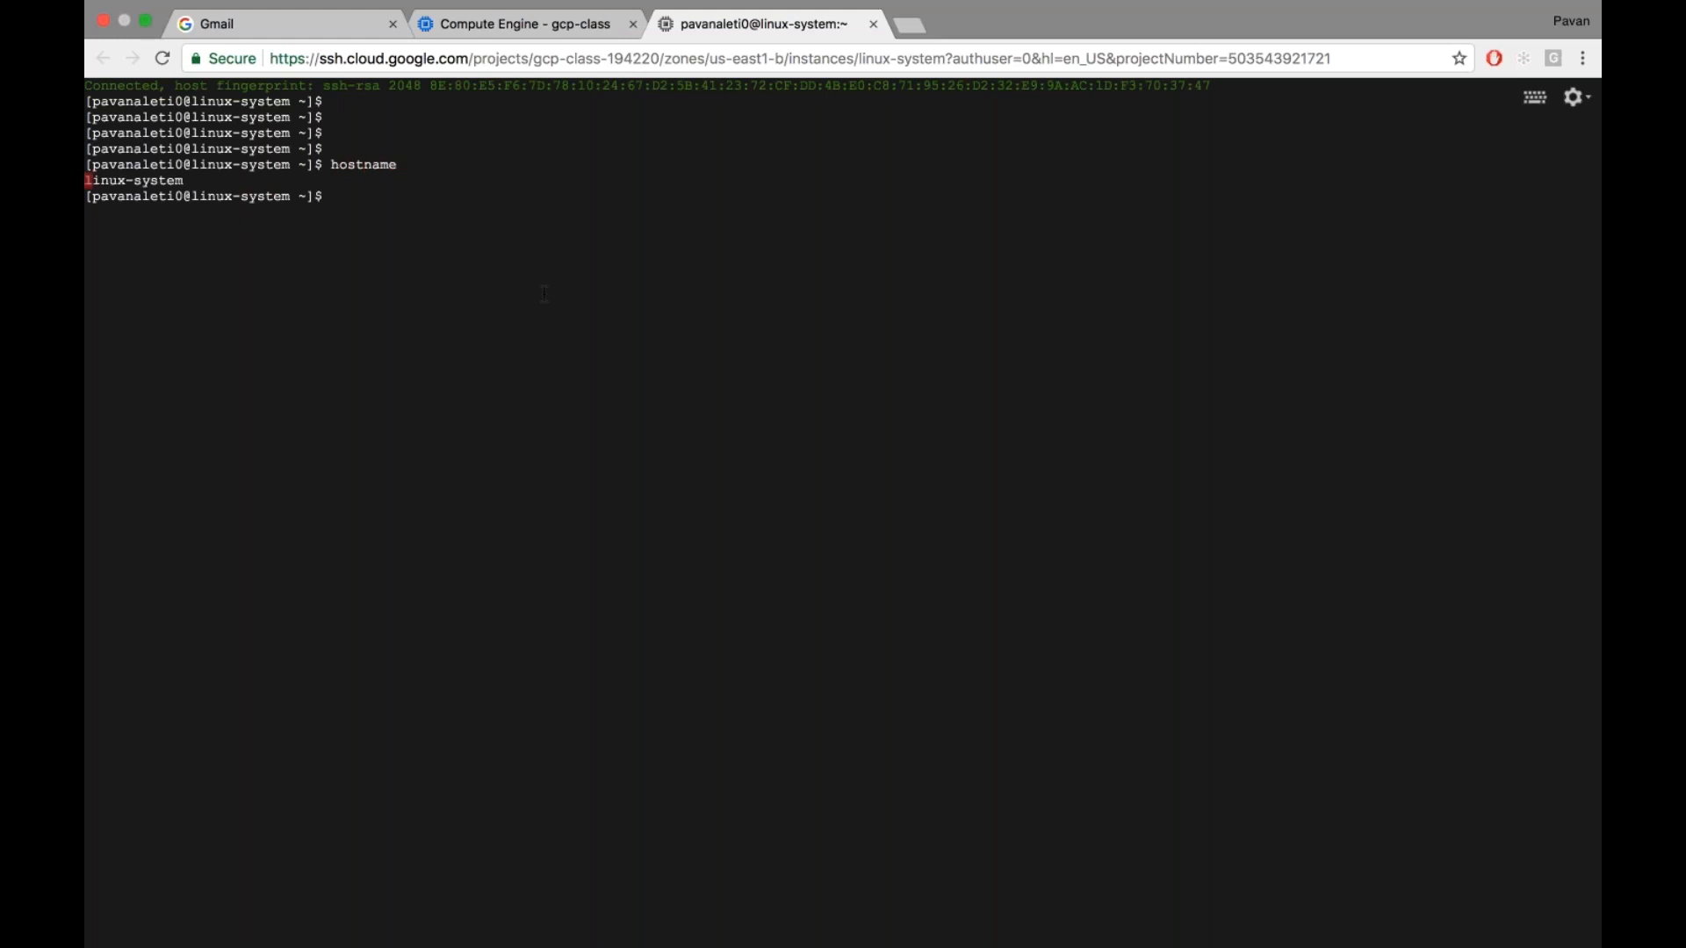
pyautogui.moveTo(207, 194); pyautogui.dragTo(87, 181)
pyautogui.press('super+plus')
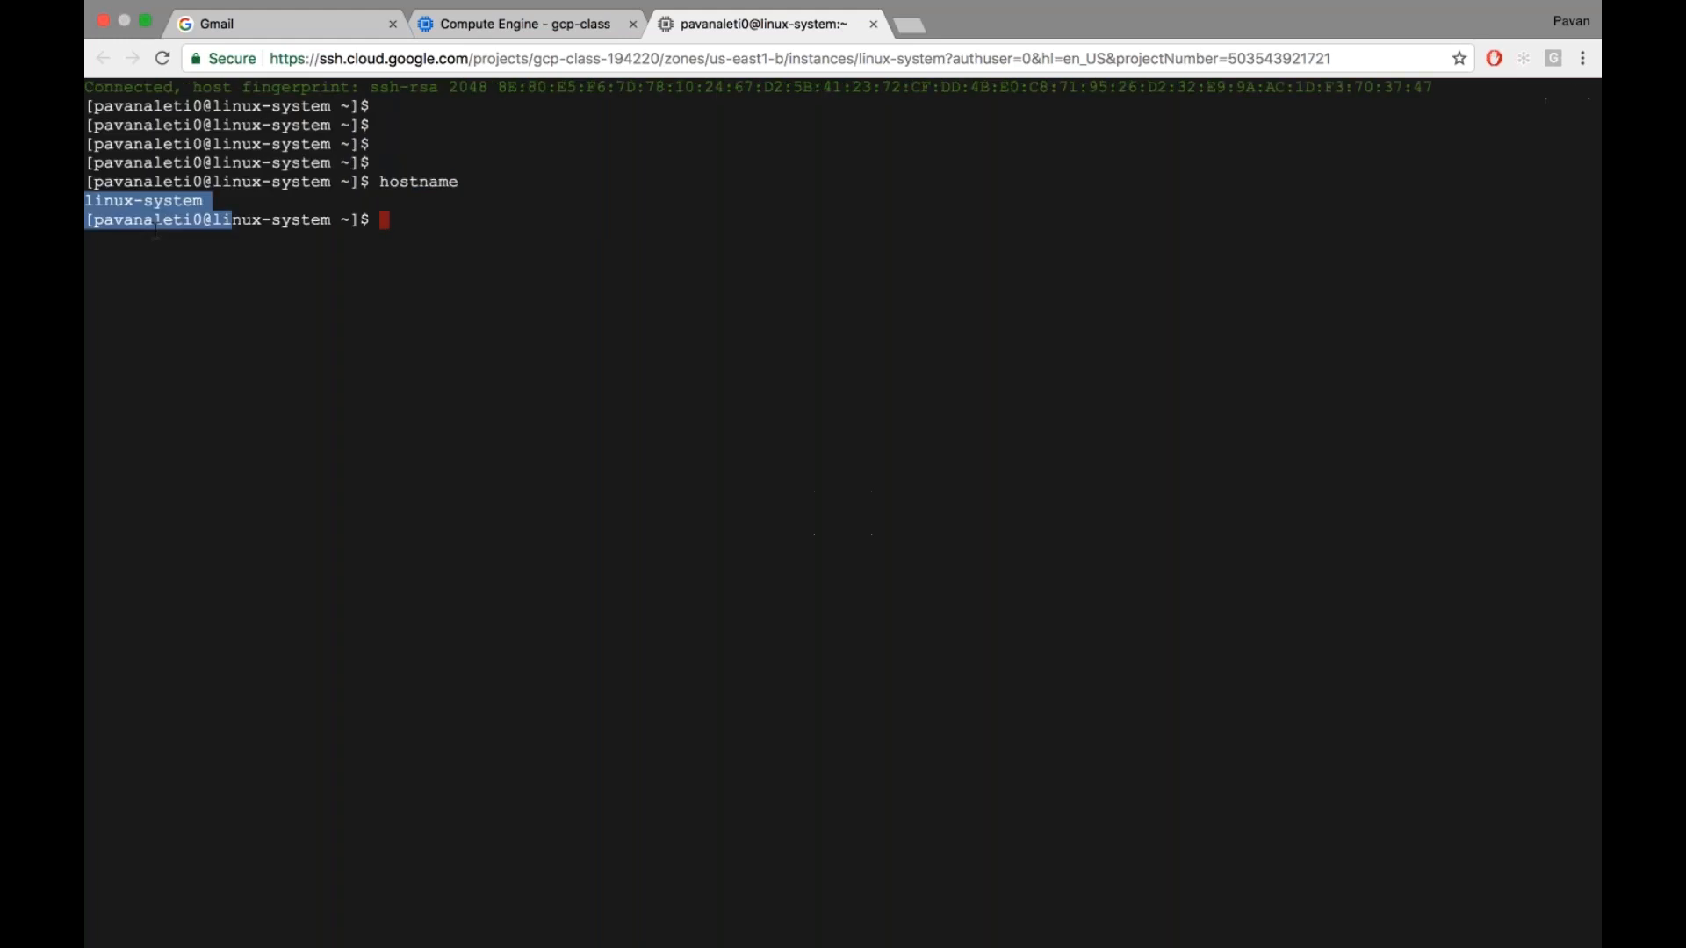
pyautogui.press('super+minus')
pyautogui.press('super+plus')
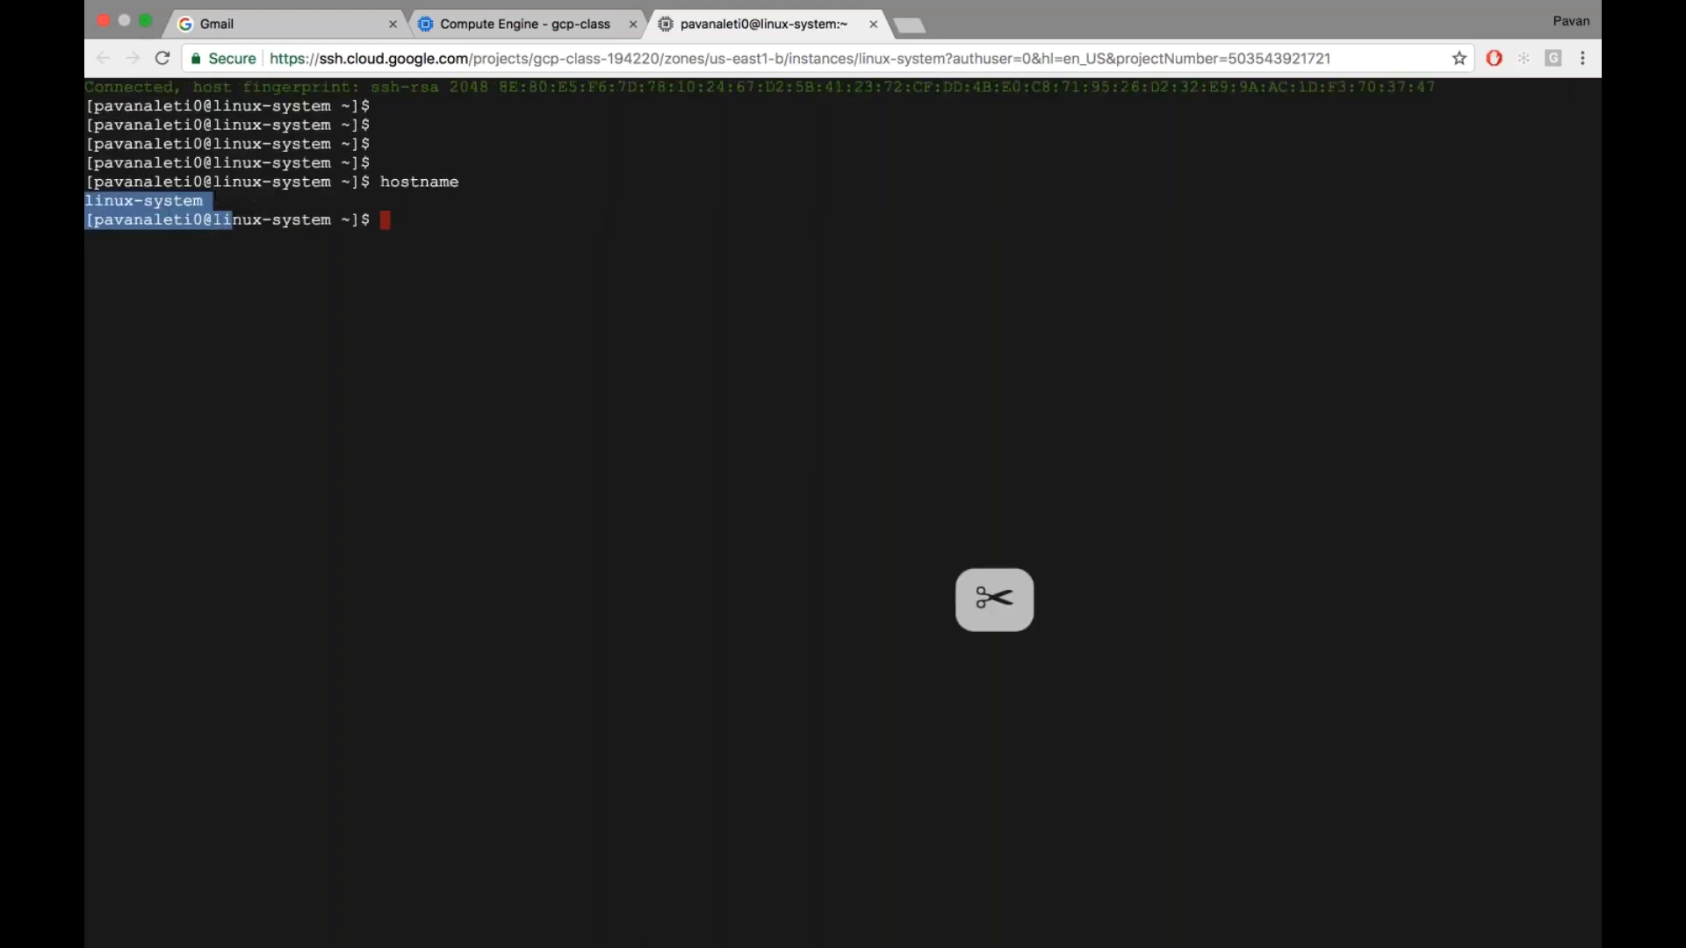
pyautogui.click(304, 244)
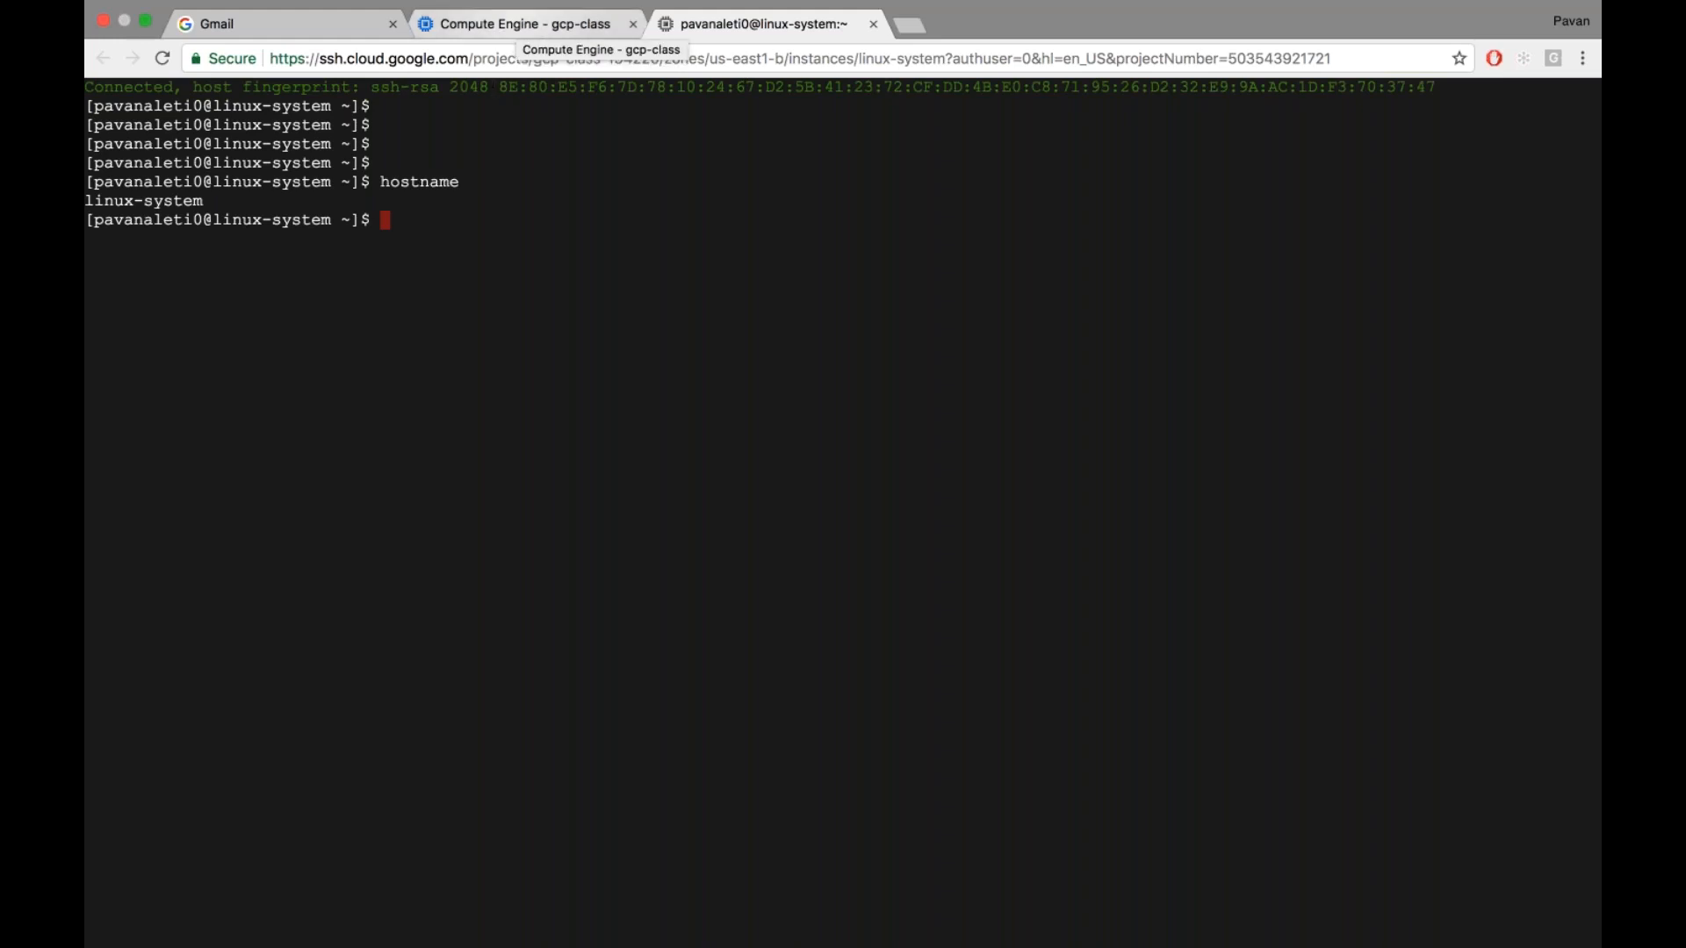
# Return to the VM instances page and start a Cloud Shell session for the gcp-class project
pyautogui.click(527, 24)
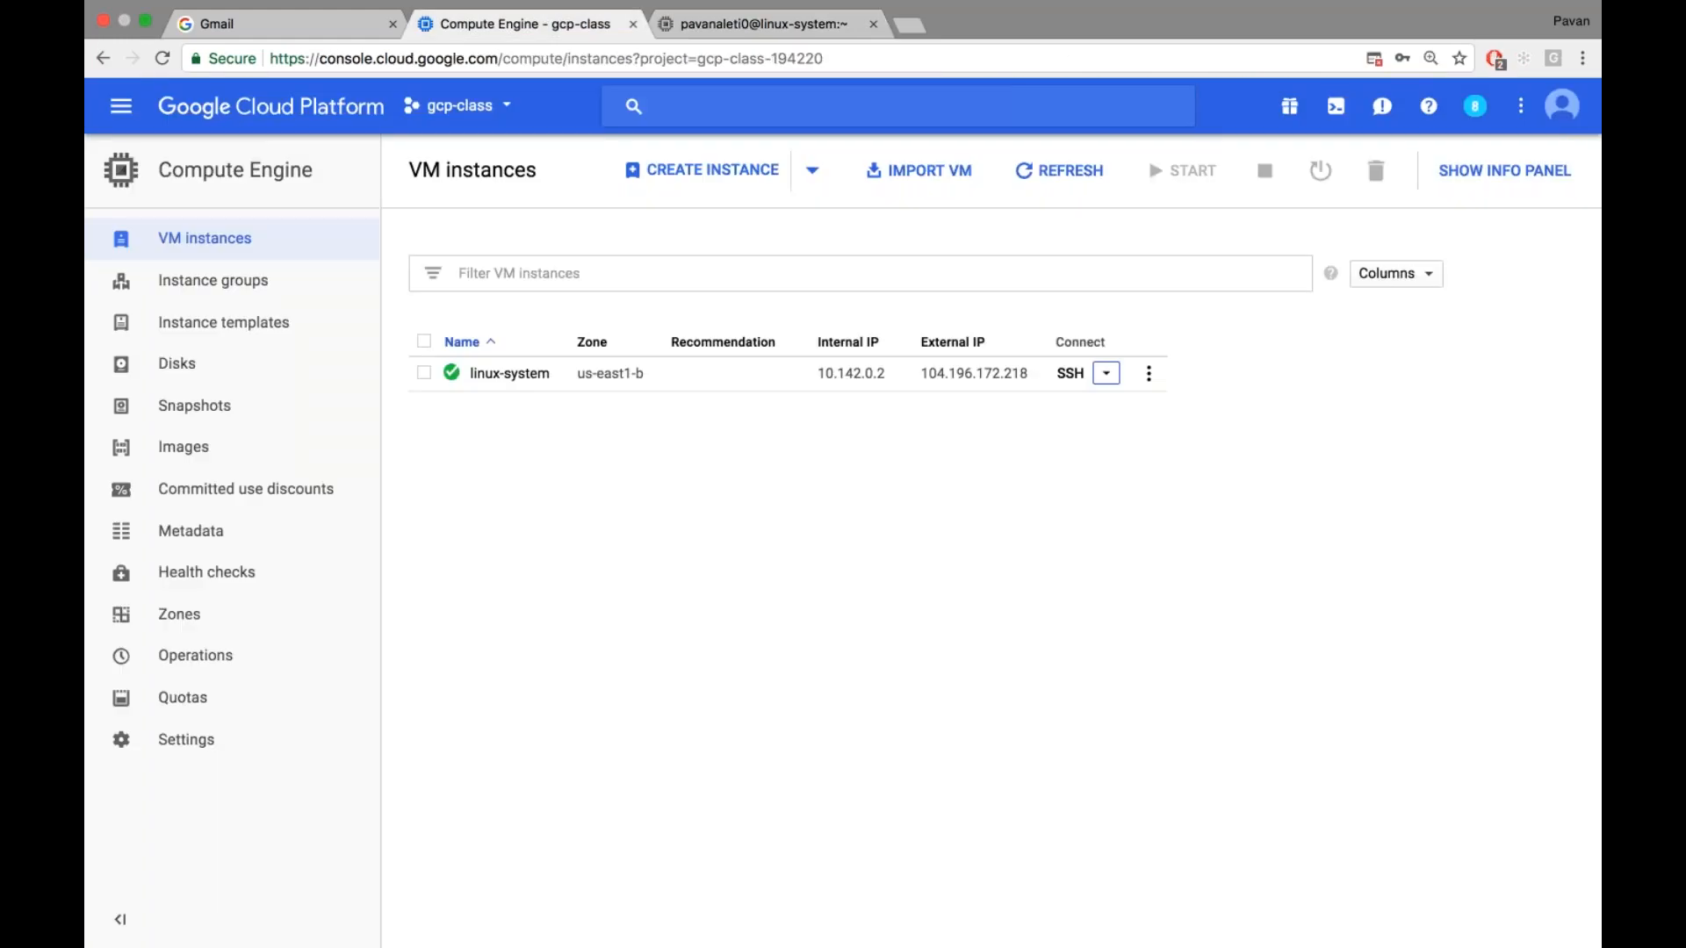
pyautogui.click(1336, 107)
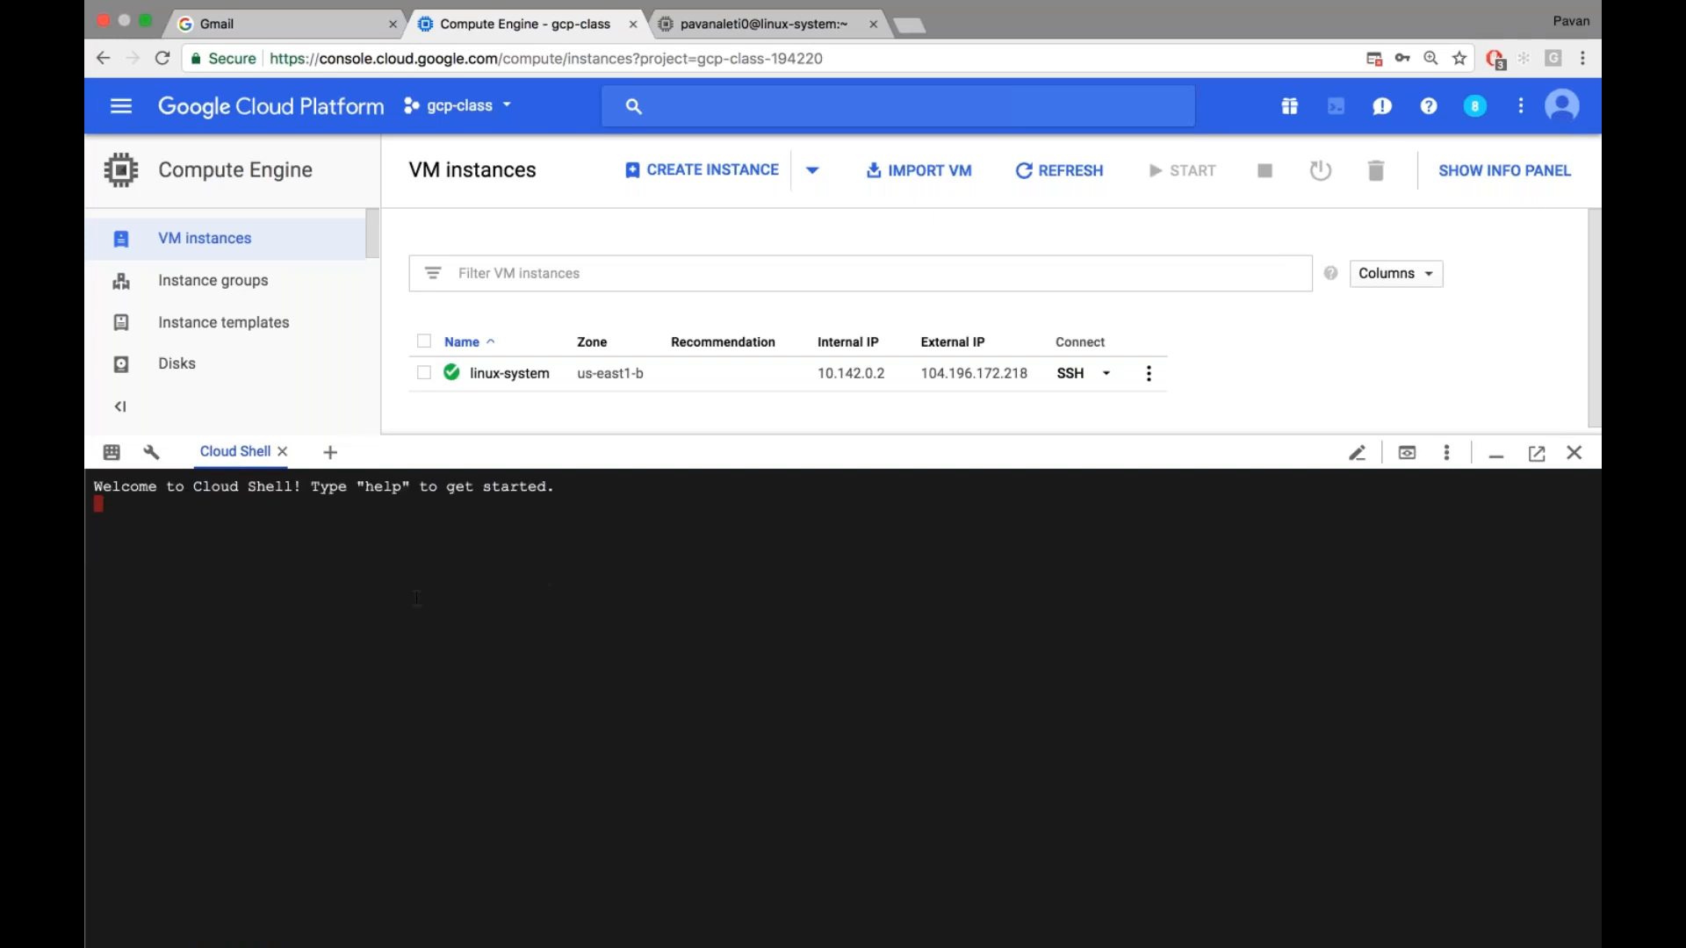
pyautogui.click(737, 26)
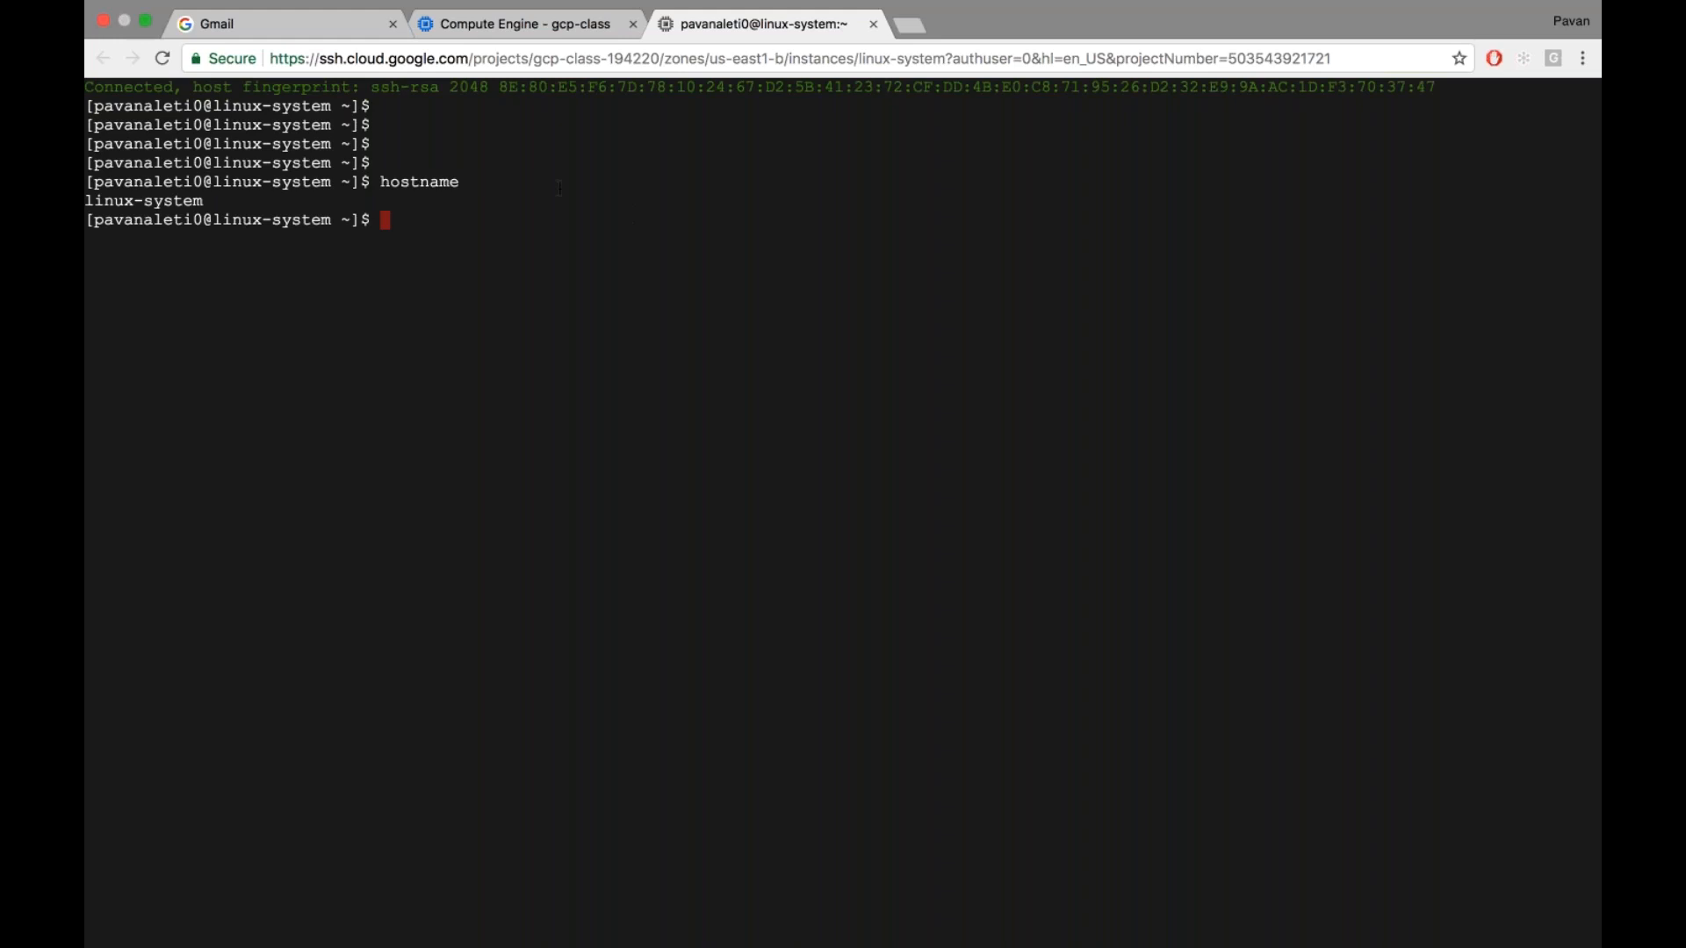
pyautogui.click(520, 30)
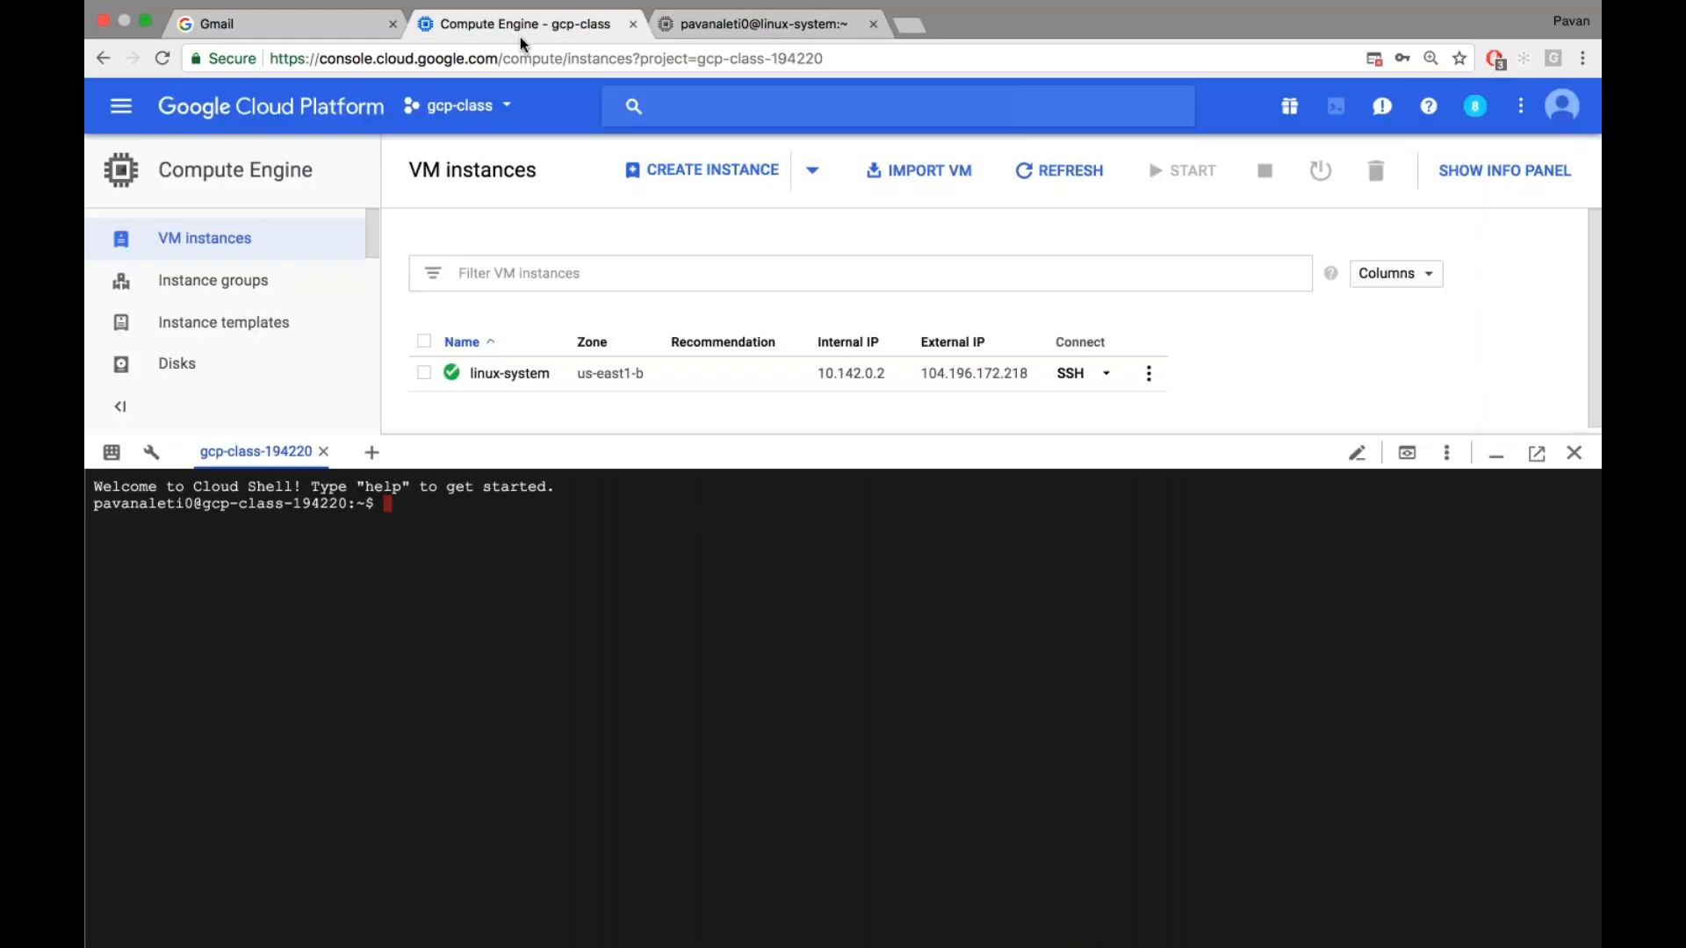
pyautogui.press('Return')
pyautogui.press('Return')
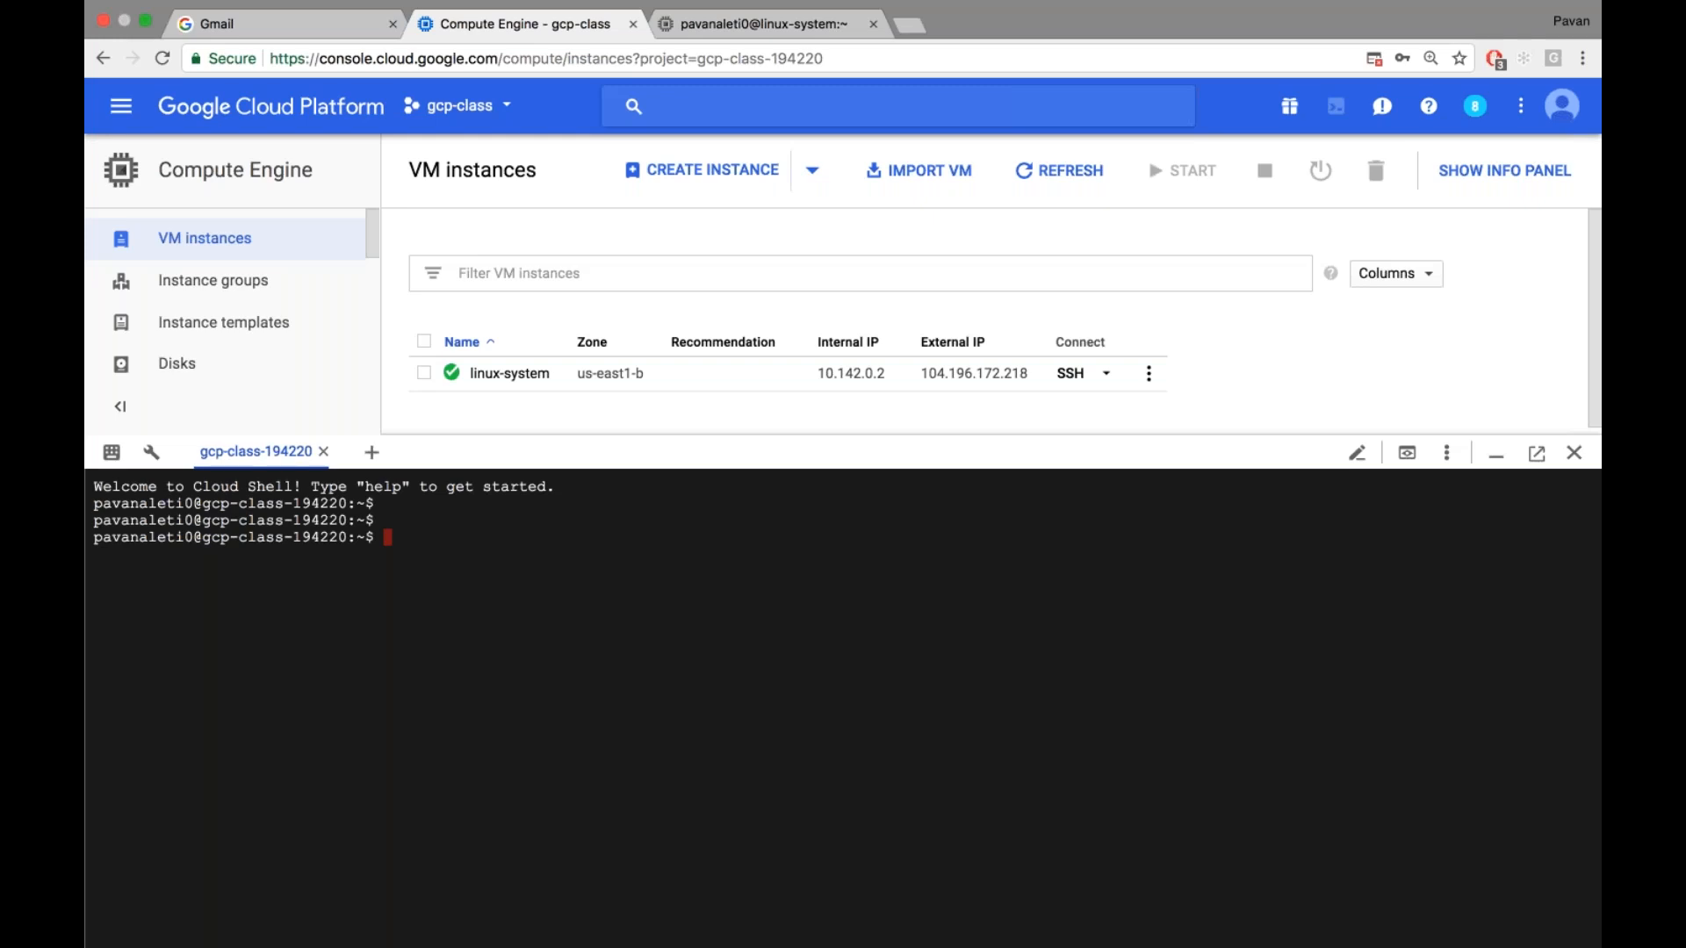
# List the project's VM instances in Cloud Shell with gcloud compute instances list
pyautogui.write('gcloud compute insta')
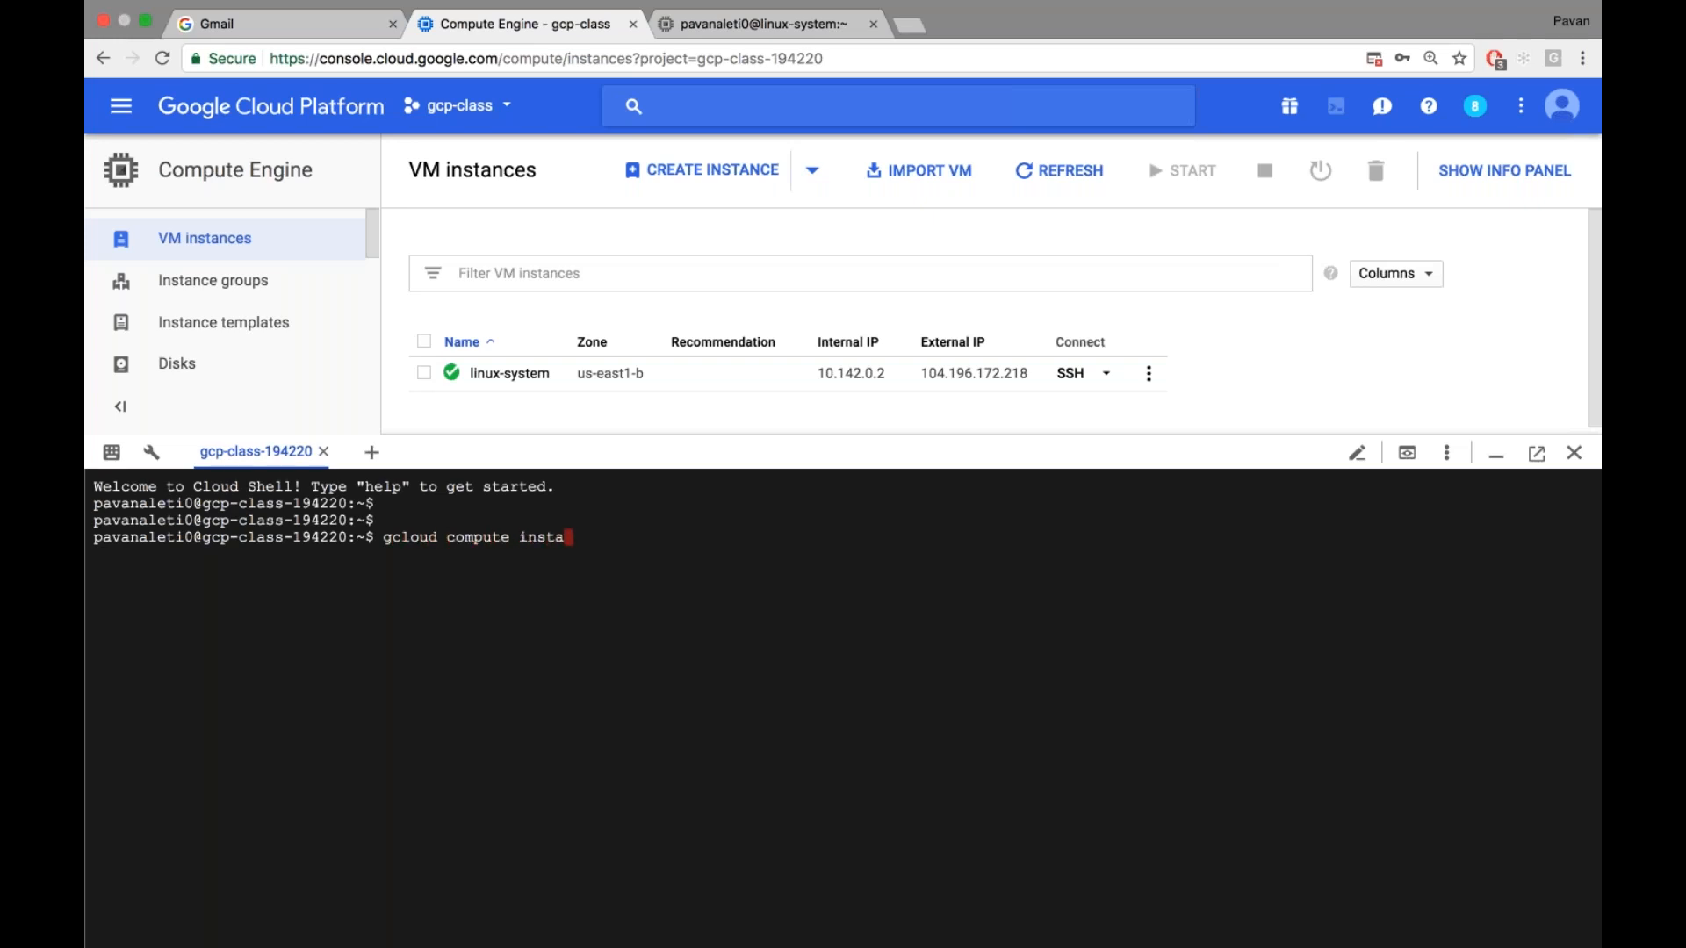
pyautogui.write('nces list')
pyautogui.press('Return')
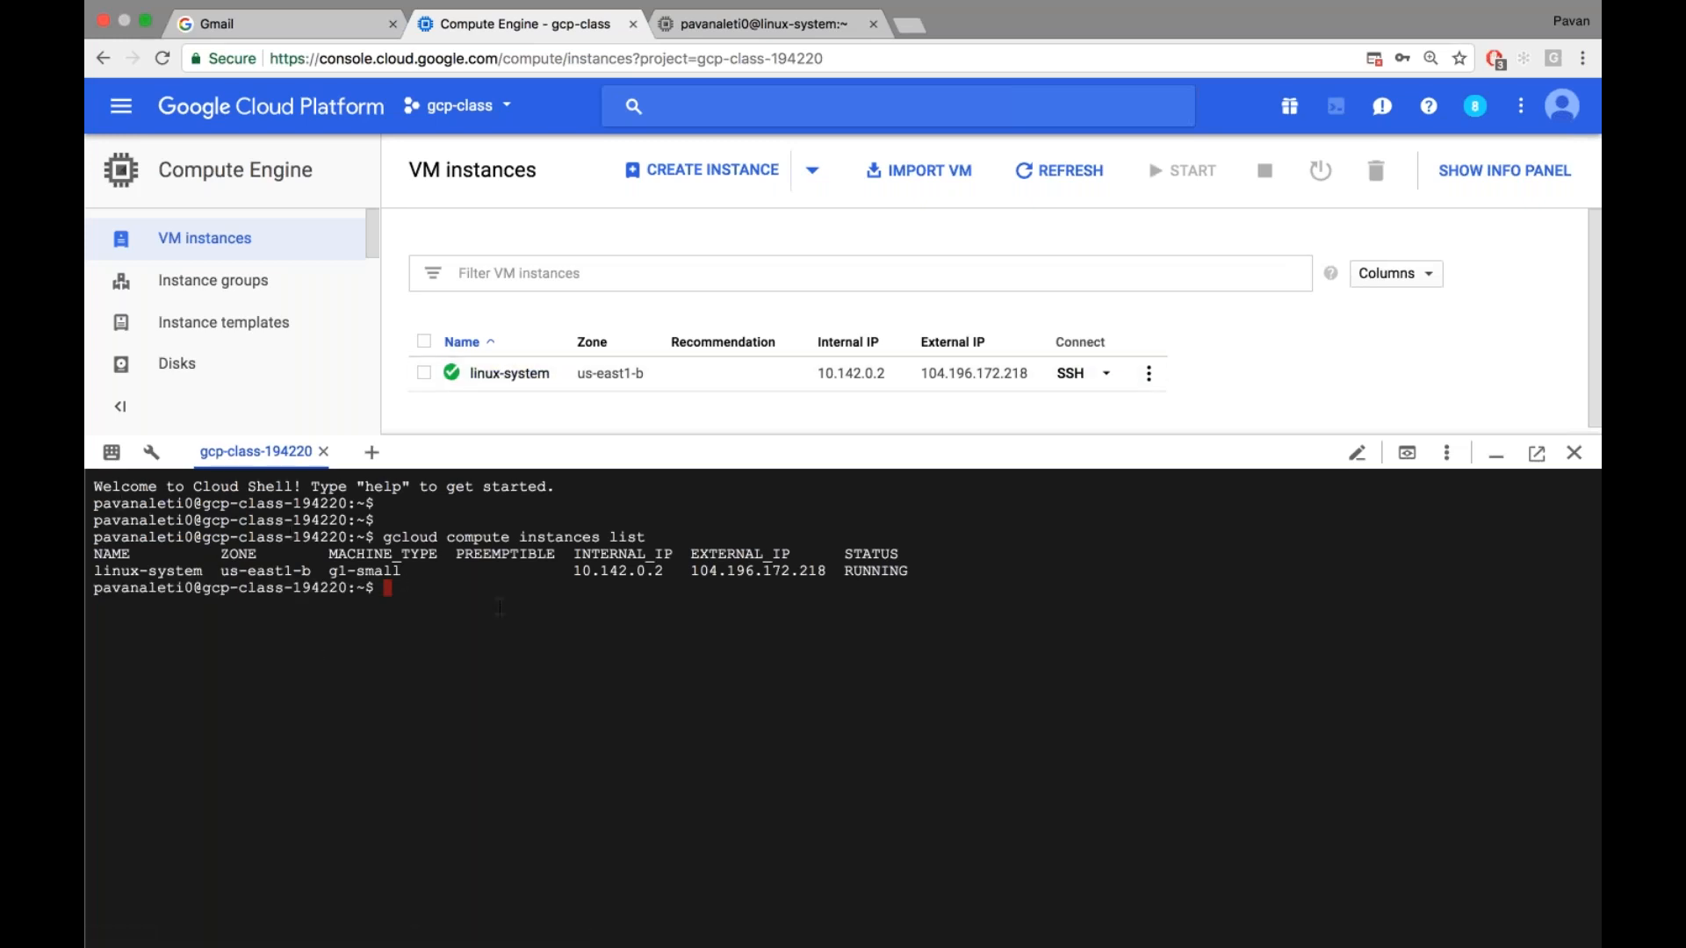
pyautogui.press('Return')
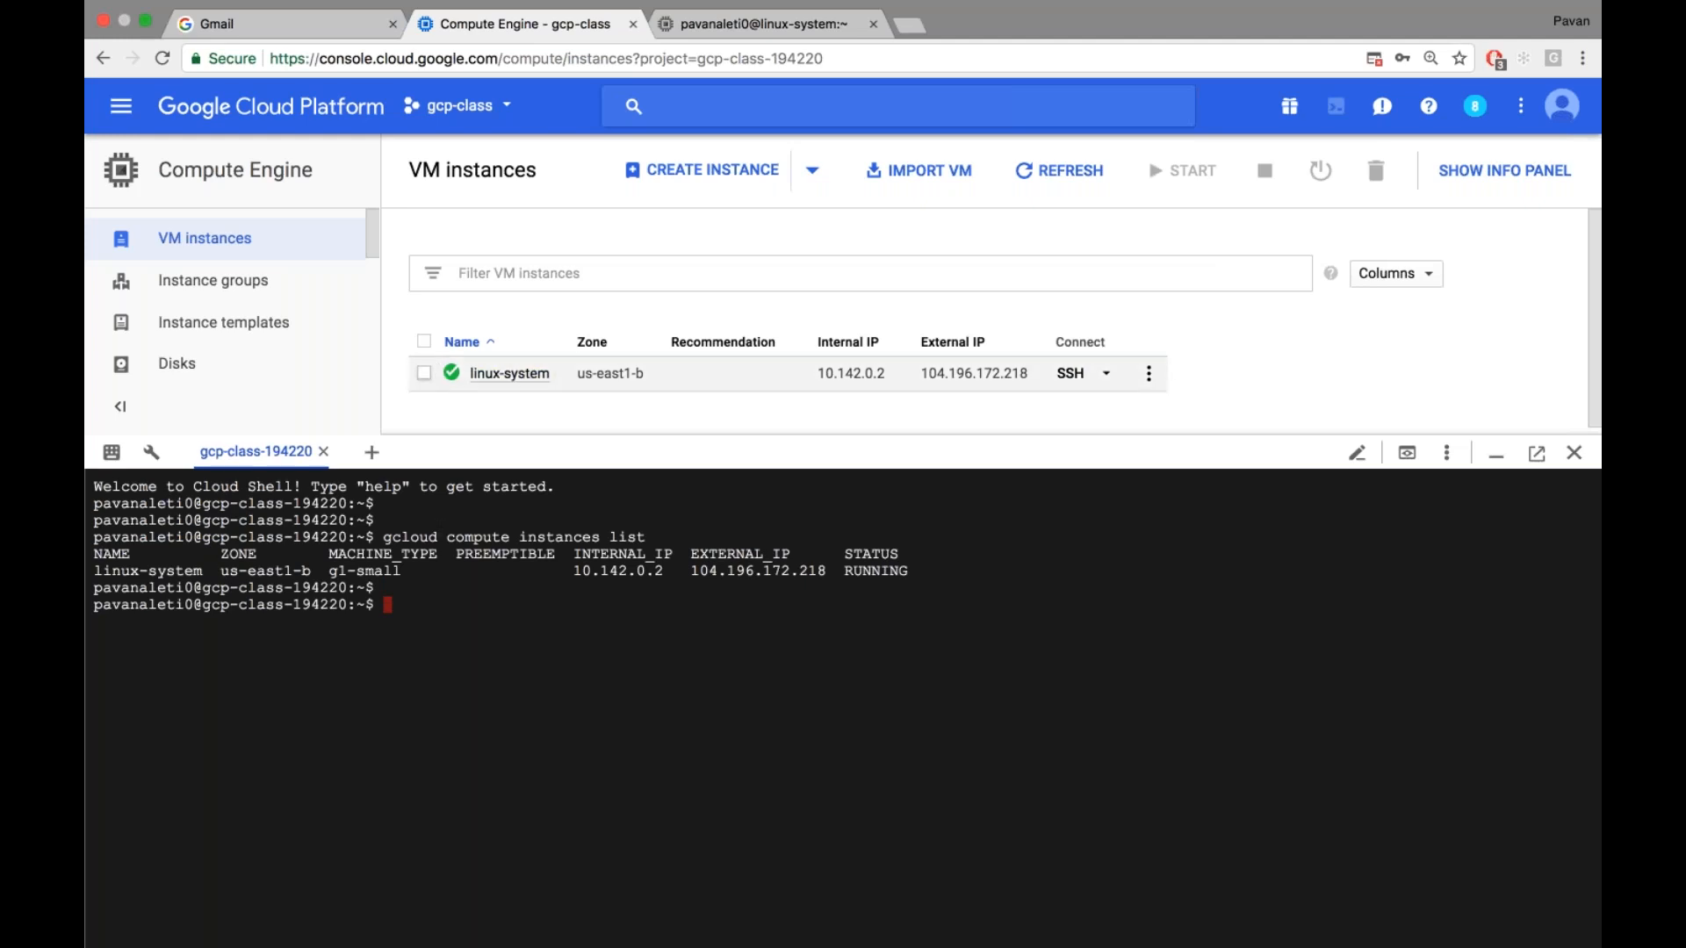
# Select linux-system and view all its available instance actions, temporarily shrinking the Cloud Shell area to make room
pyautogui.click(424, 373)
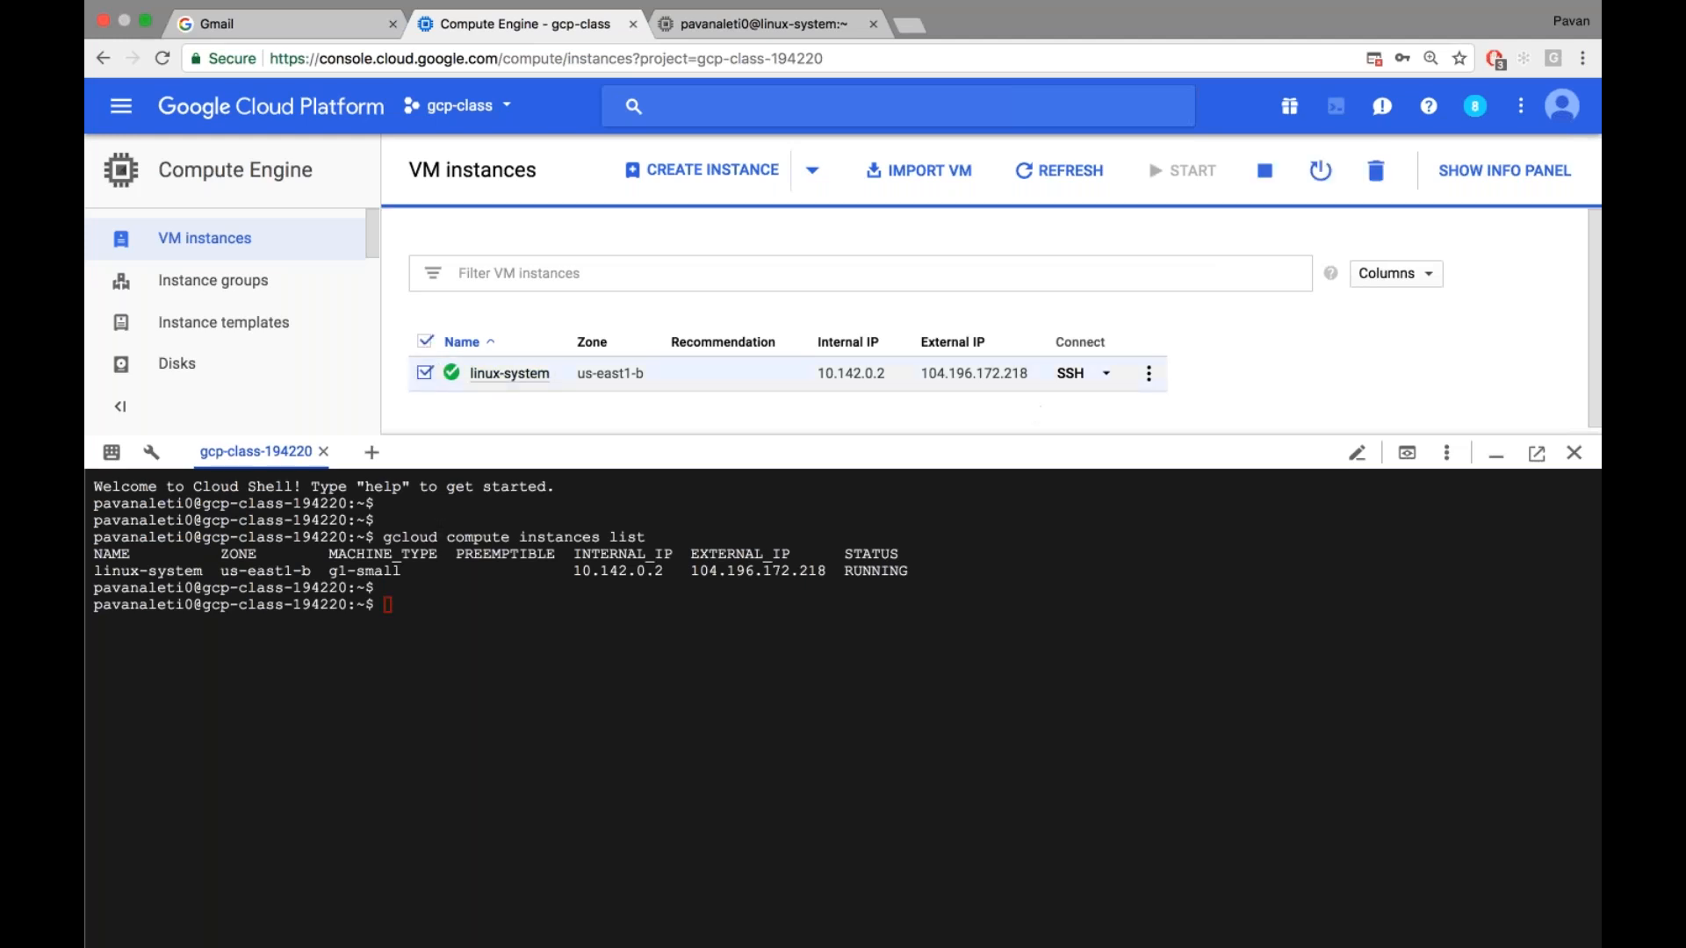
pyautogui.click(1148, 373)
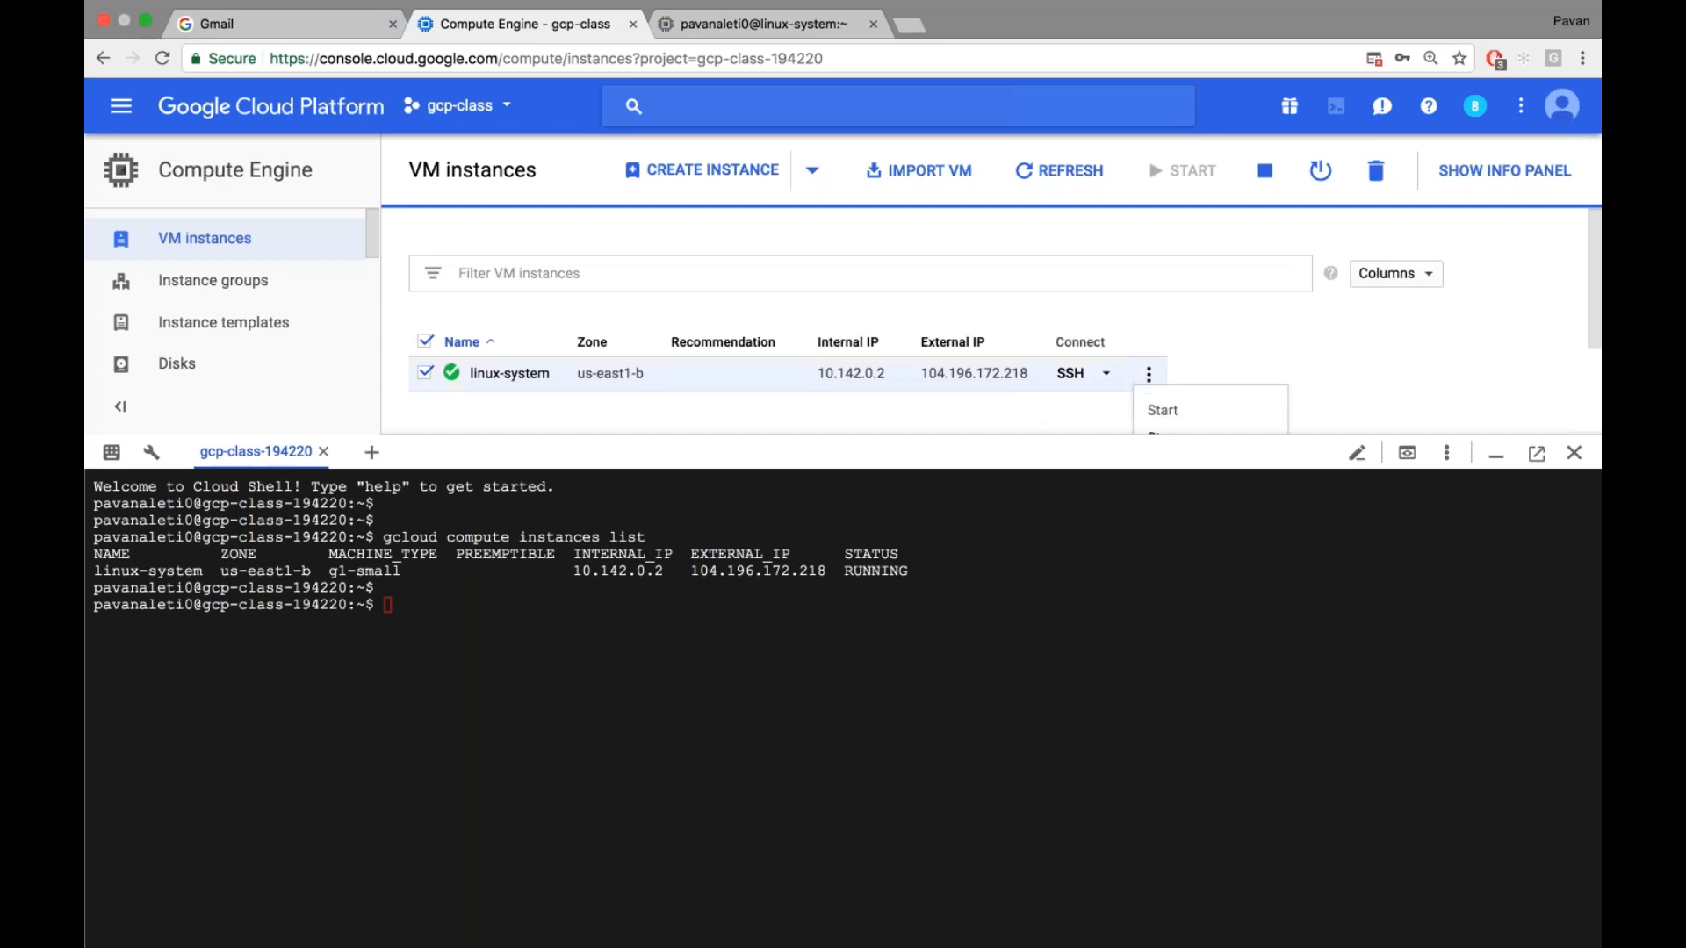
pyautogui.scroll(-3, 1167, 352)
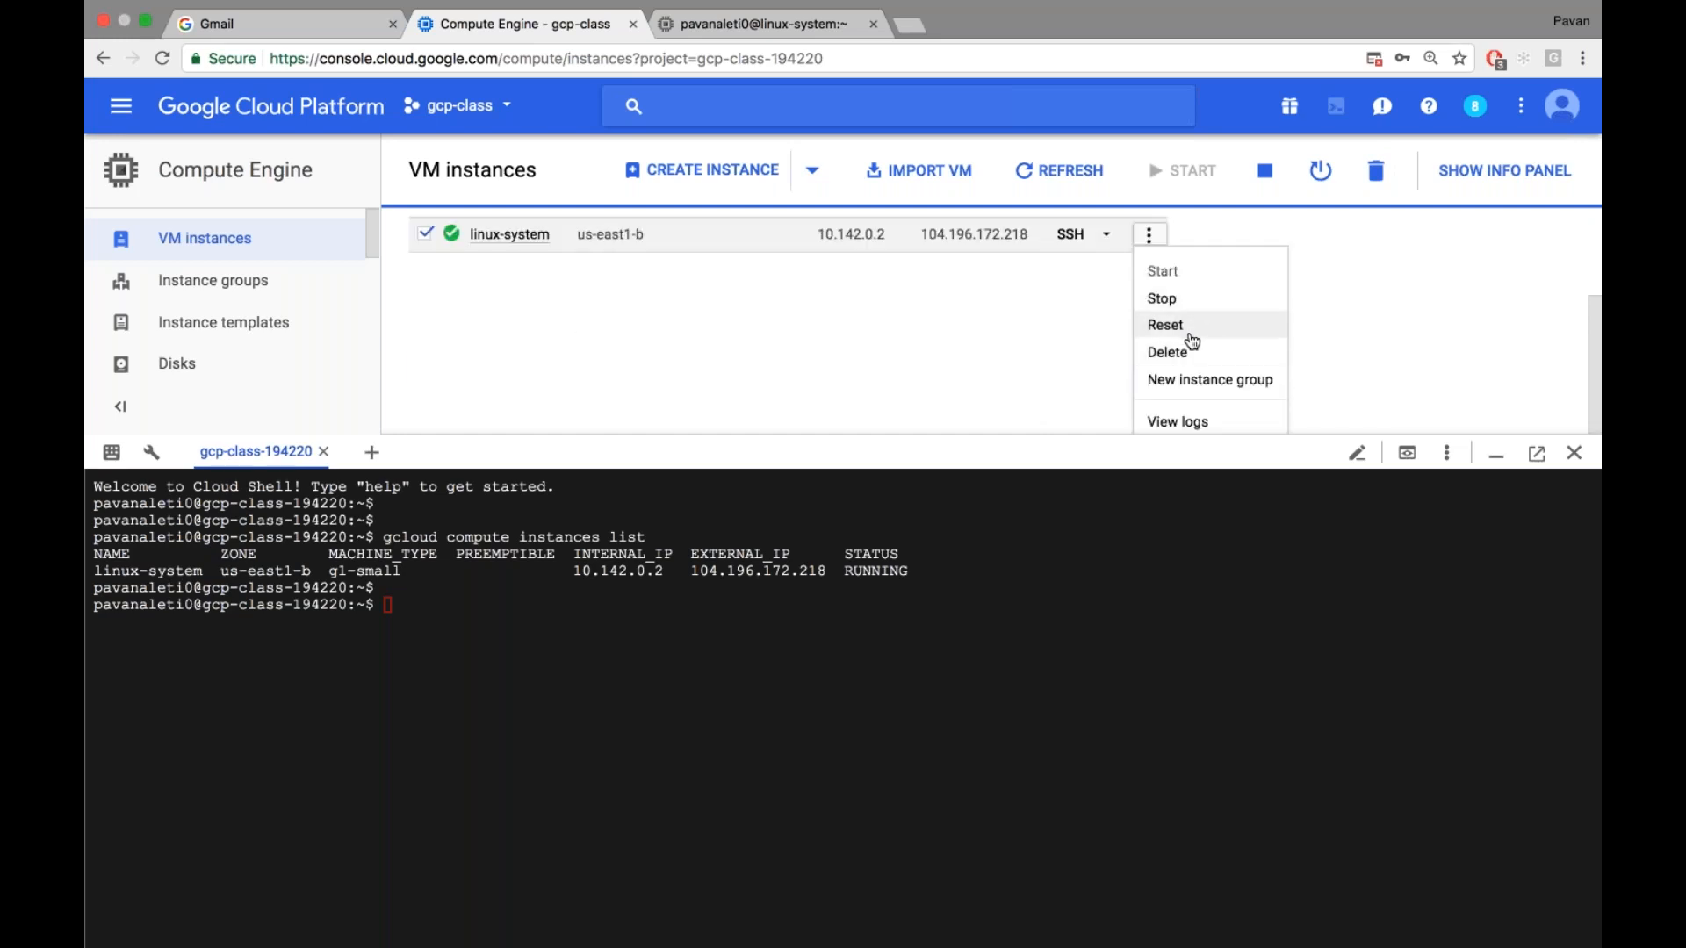
pyautogui.moveTo(1405, 435); pyautogui.dragTo(1404, 681)
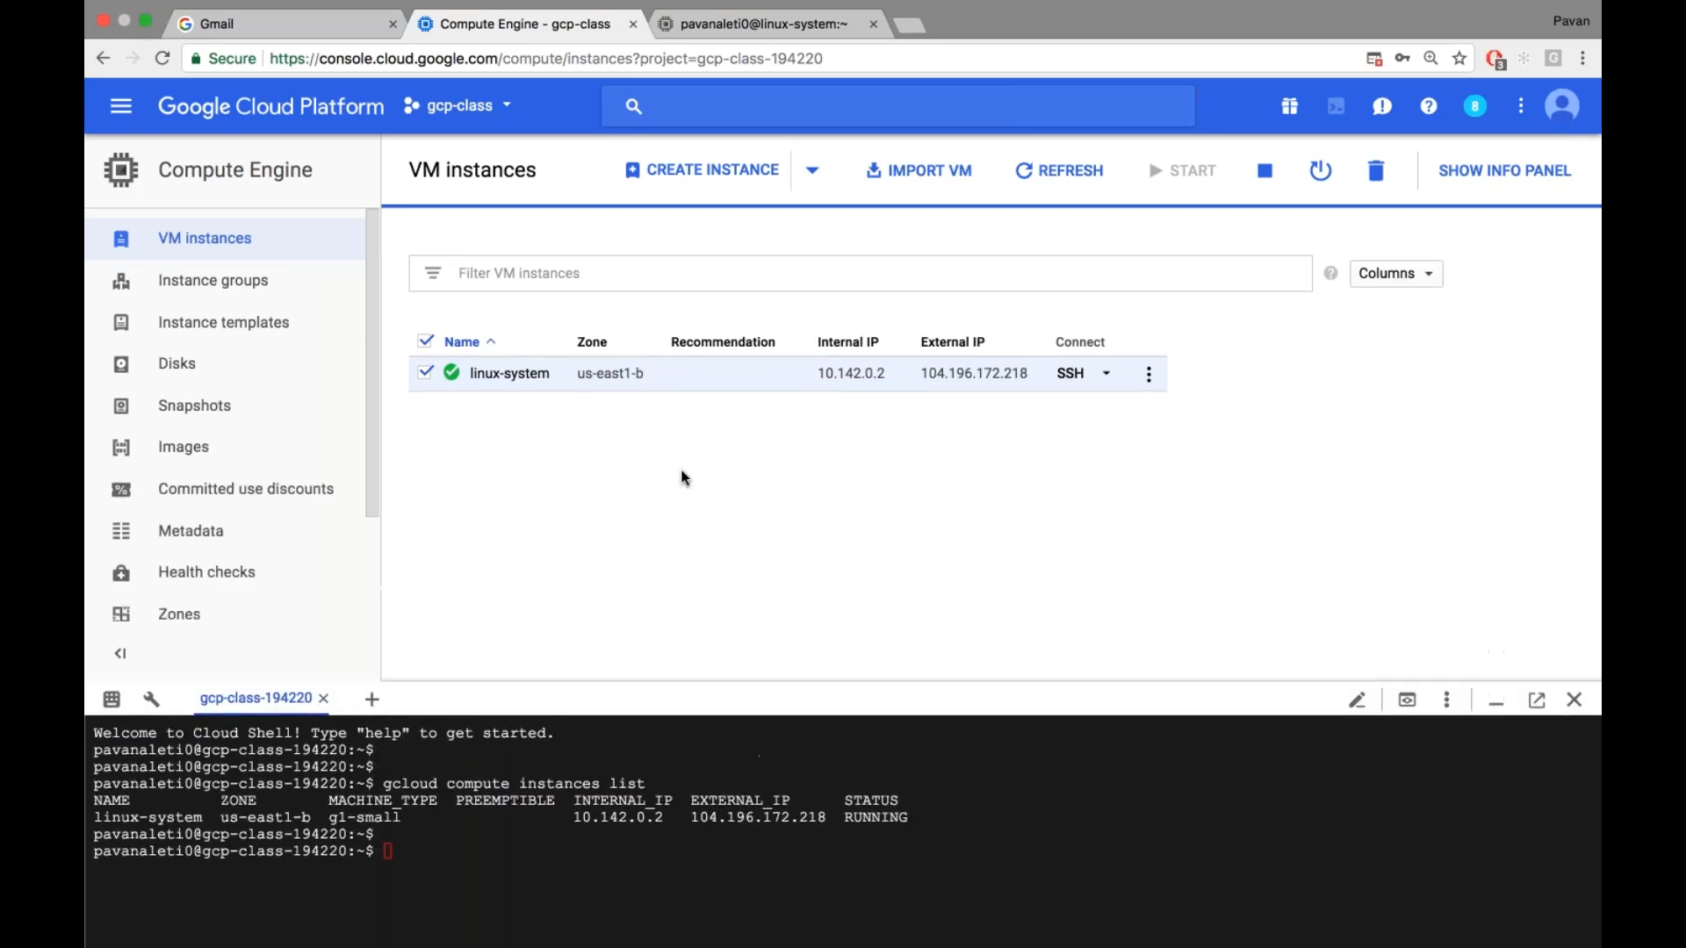
pyautogui.click(1149, 374)
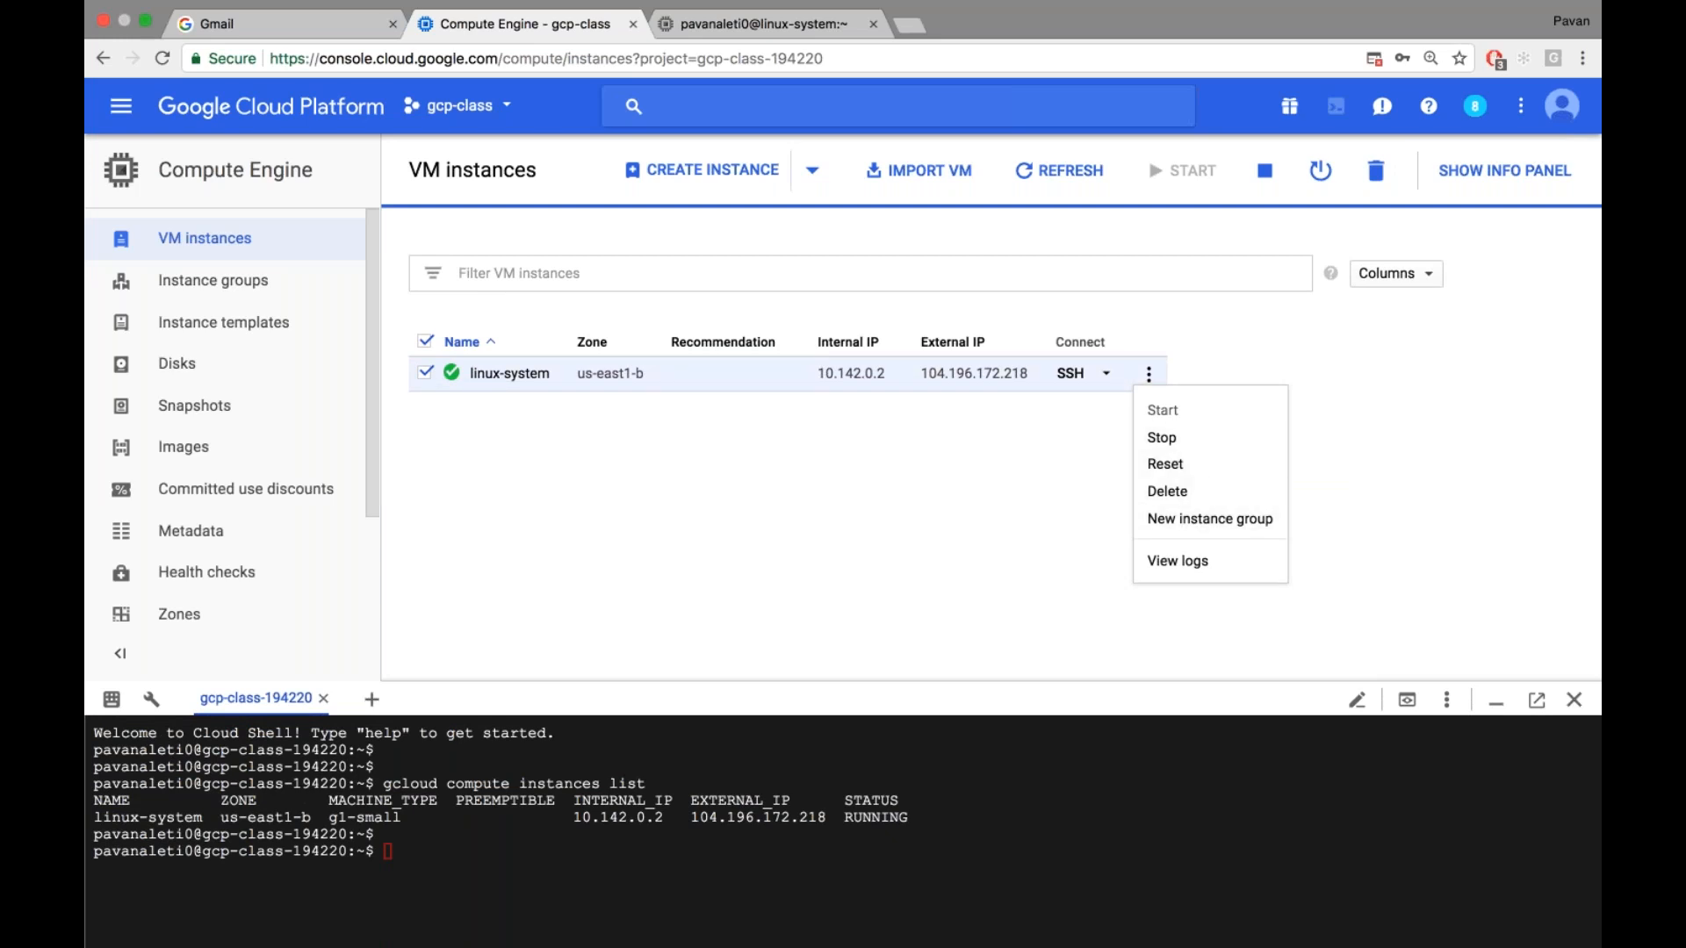
pyautogui.press('Escape')
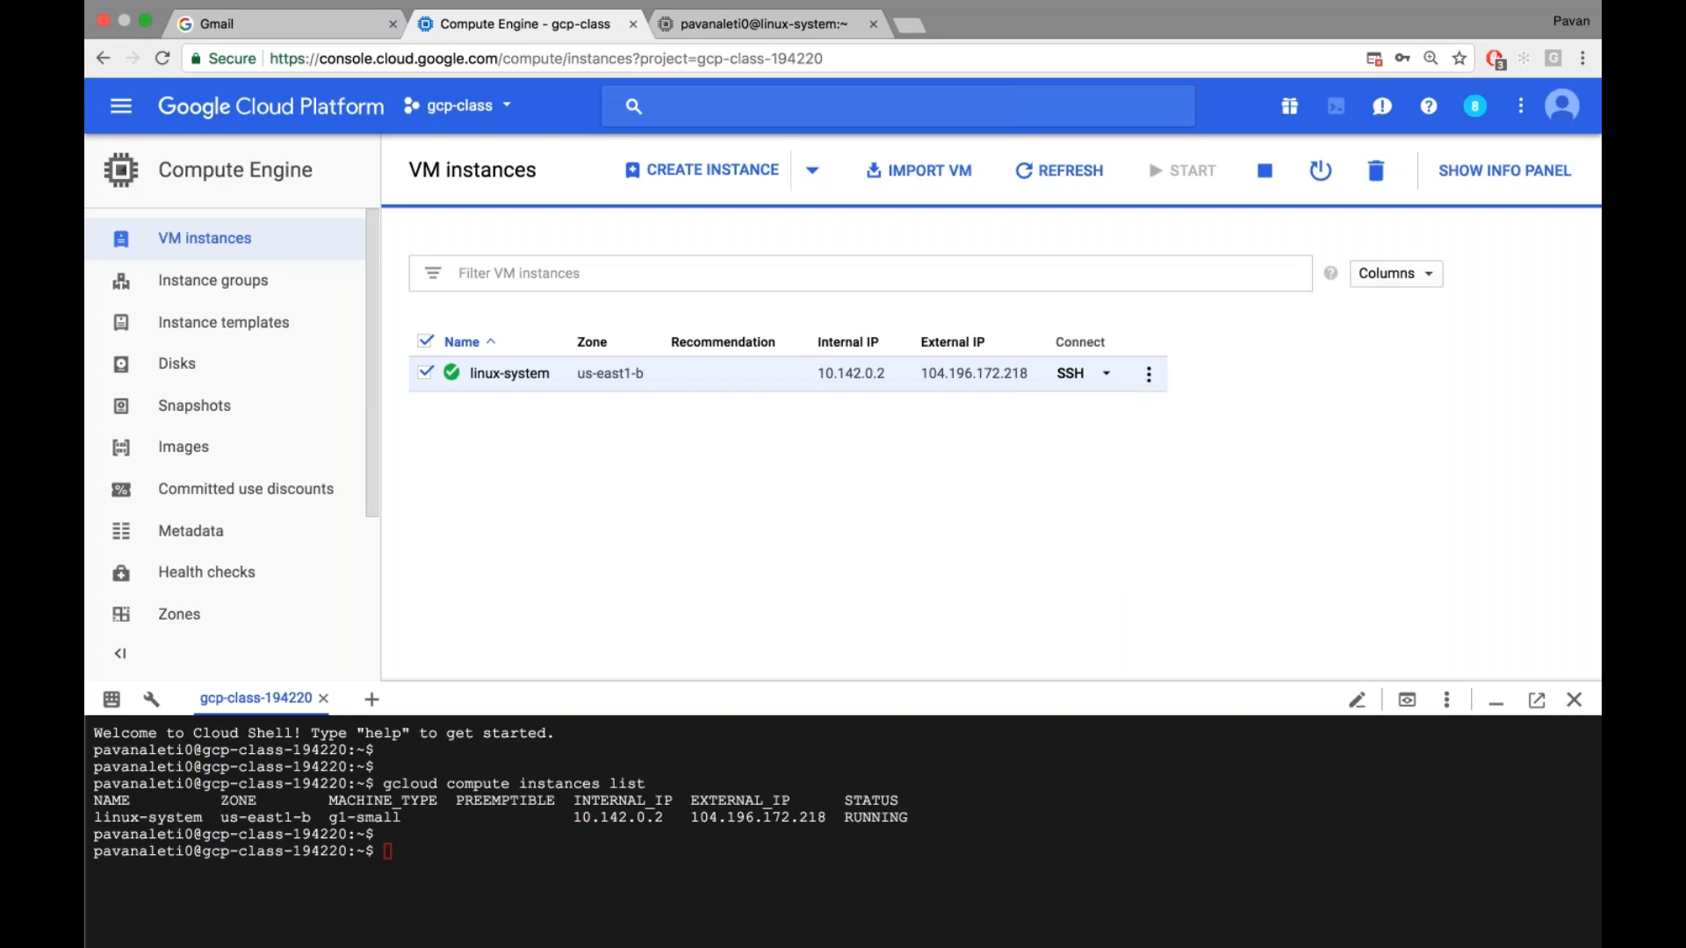
pyautogui.moveTo(891, 704); pyautogui.dragTo(890, 495)
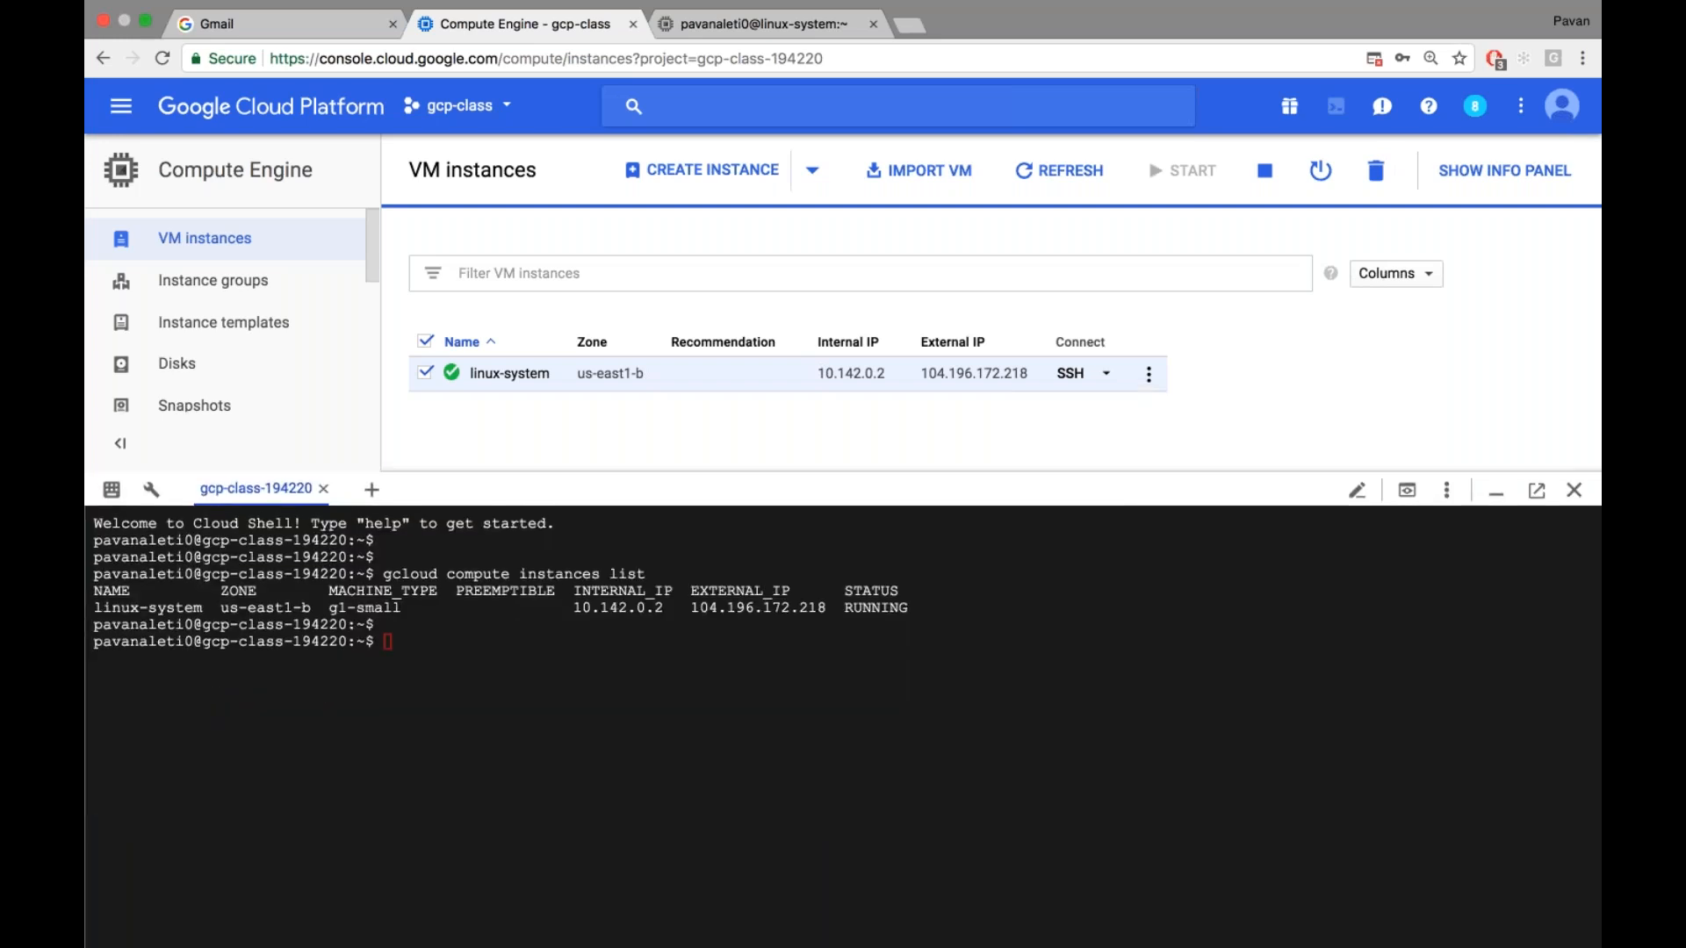
# Stop the VM from Cloud Shell with gcloud compute instances stop linux-system, without specifying a zone
pyautogui.write('gcloud compute stop')
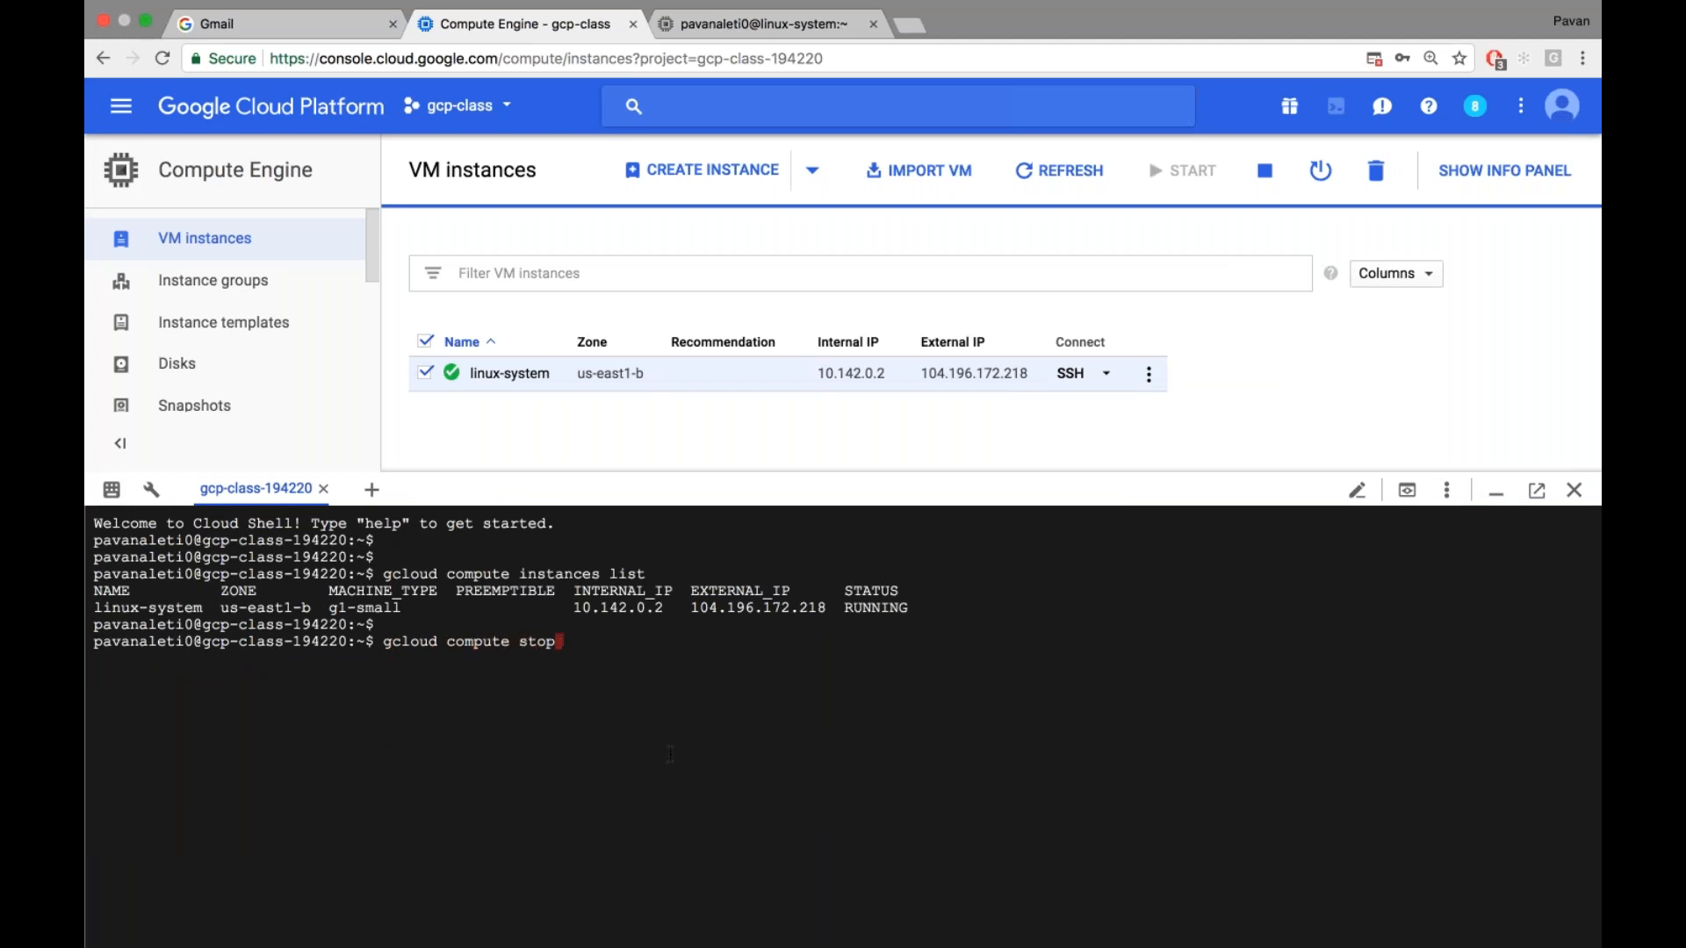
pyautogui.press('BackSpace')
pyautogui.press('BackSpace')
pyautogui.press('BackSpace')
pyautogui.press('BackSpace')
pyautogui.write('instances stop linux-system')
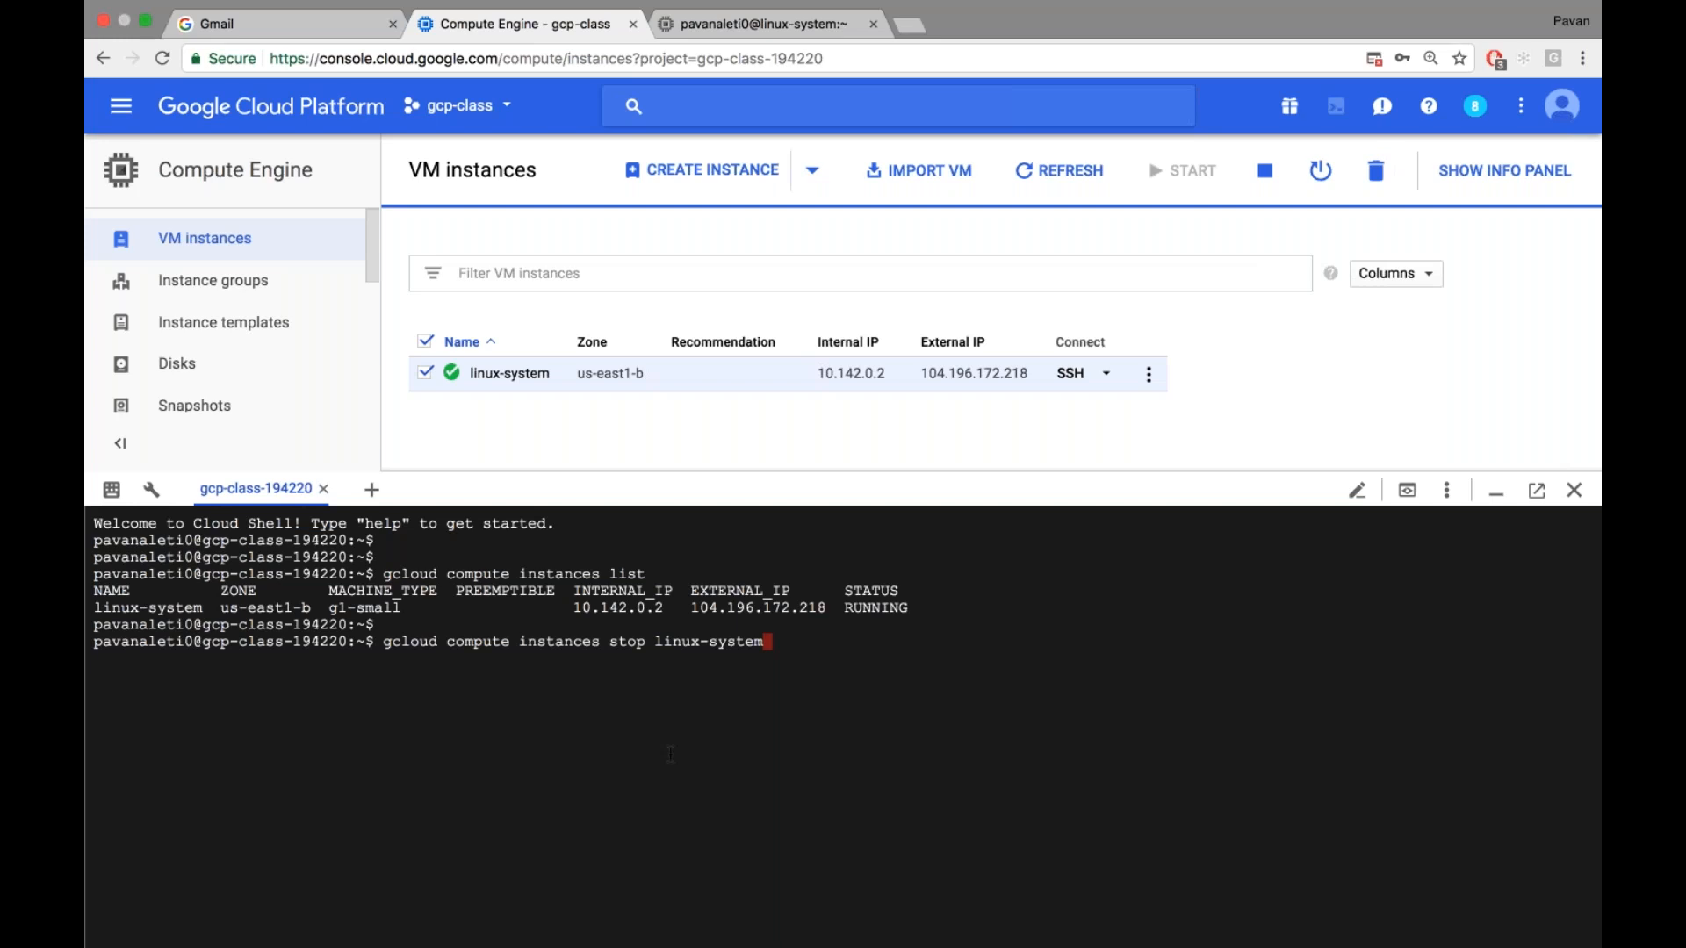
pyautogui.write('--zone')
pyautogui.press('BackSpace')
pyautogui.press('BackSpace')
pyautogui.press('BackSpace')
pyautogui.press('BackSpace')
pyautogui.press('BackSpace')
pyautogui.press('BackSpace')
pyautogui.press('BackSpace')
pyautogui.press('Return')
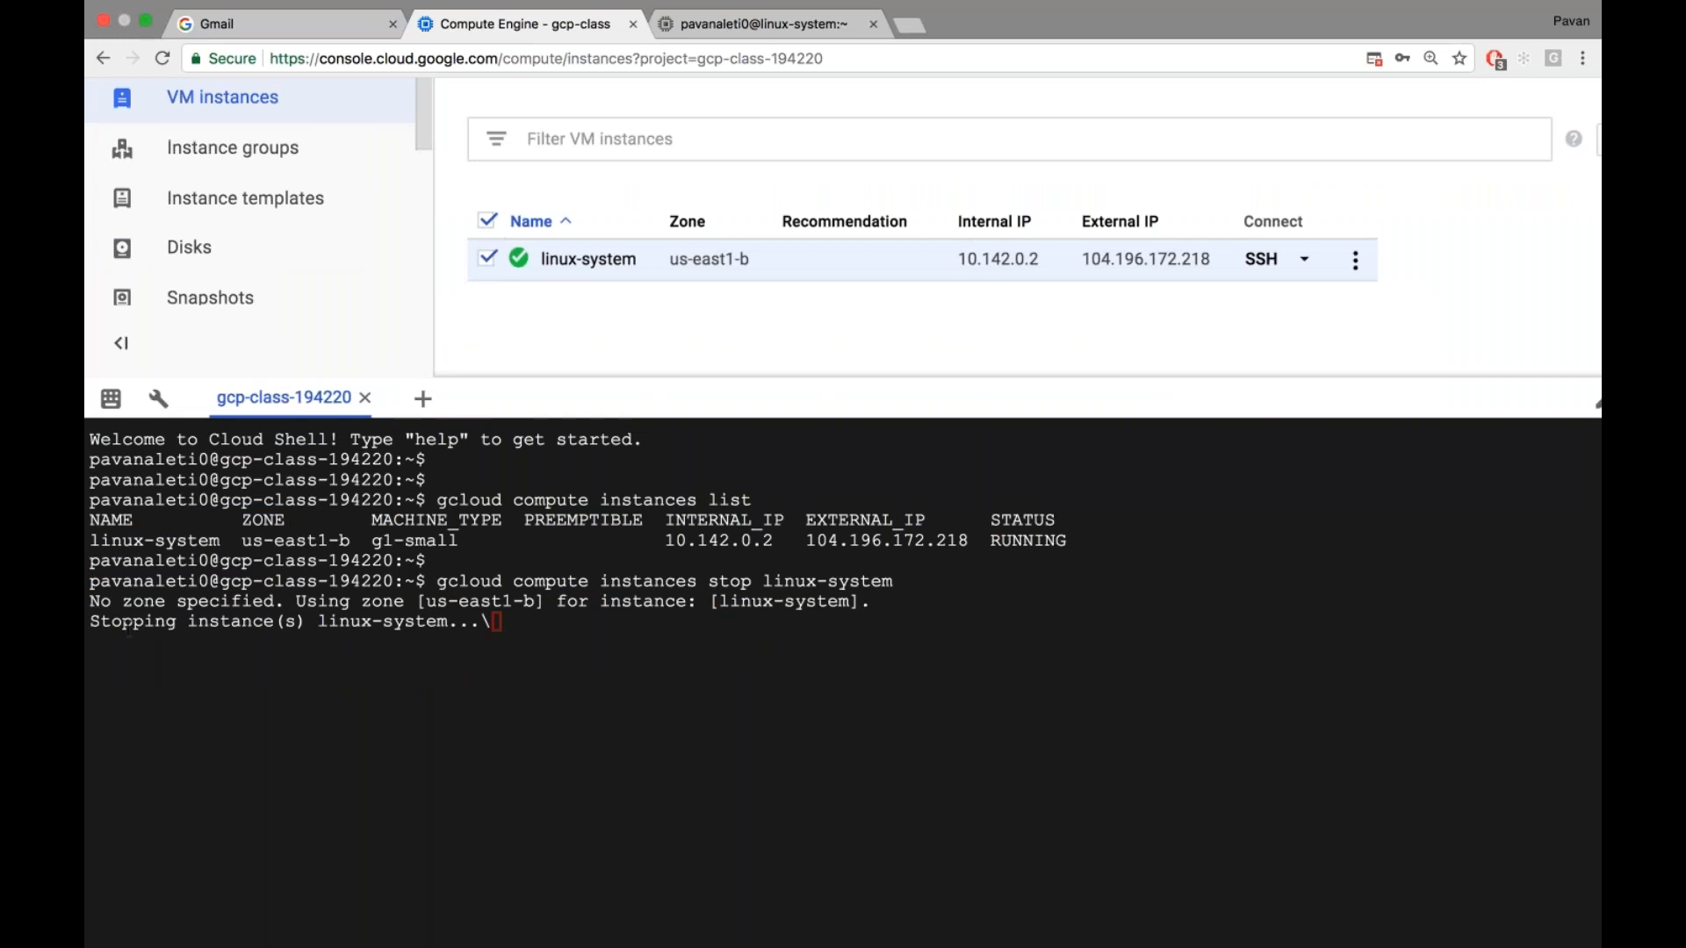
# Check the stop command's output and refresh the VM instances list to see linux-system's status
pyautogui.moveTo(114, 622); pyautogui.dragTo(325, 623)
pyautogui.hotkey('ctrl', '-')
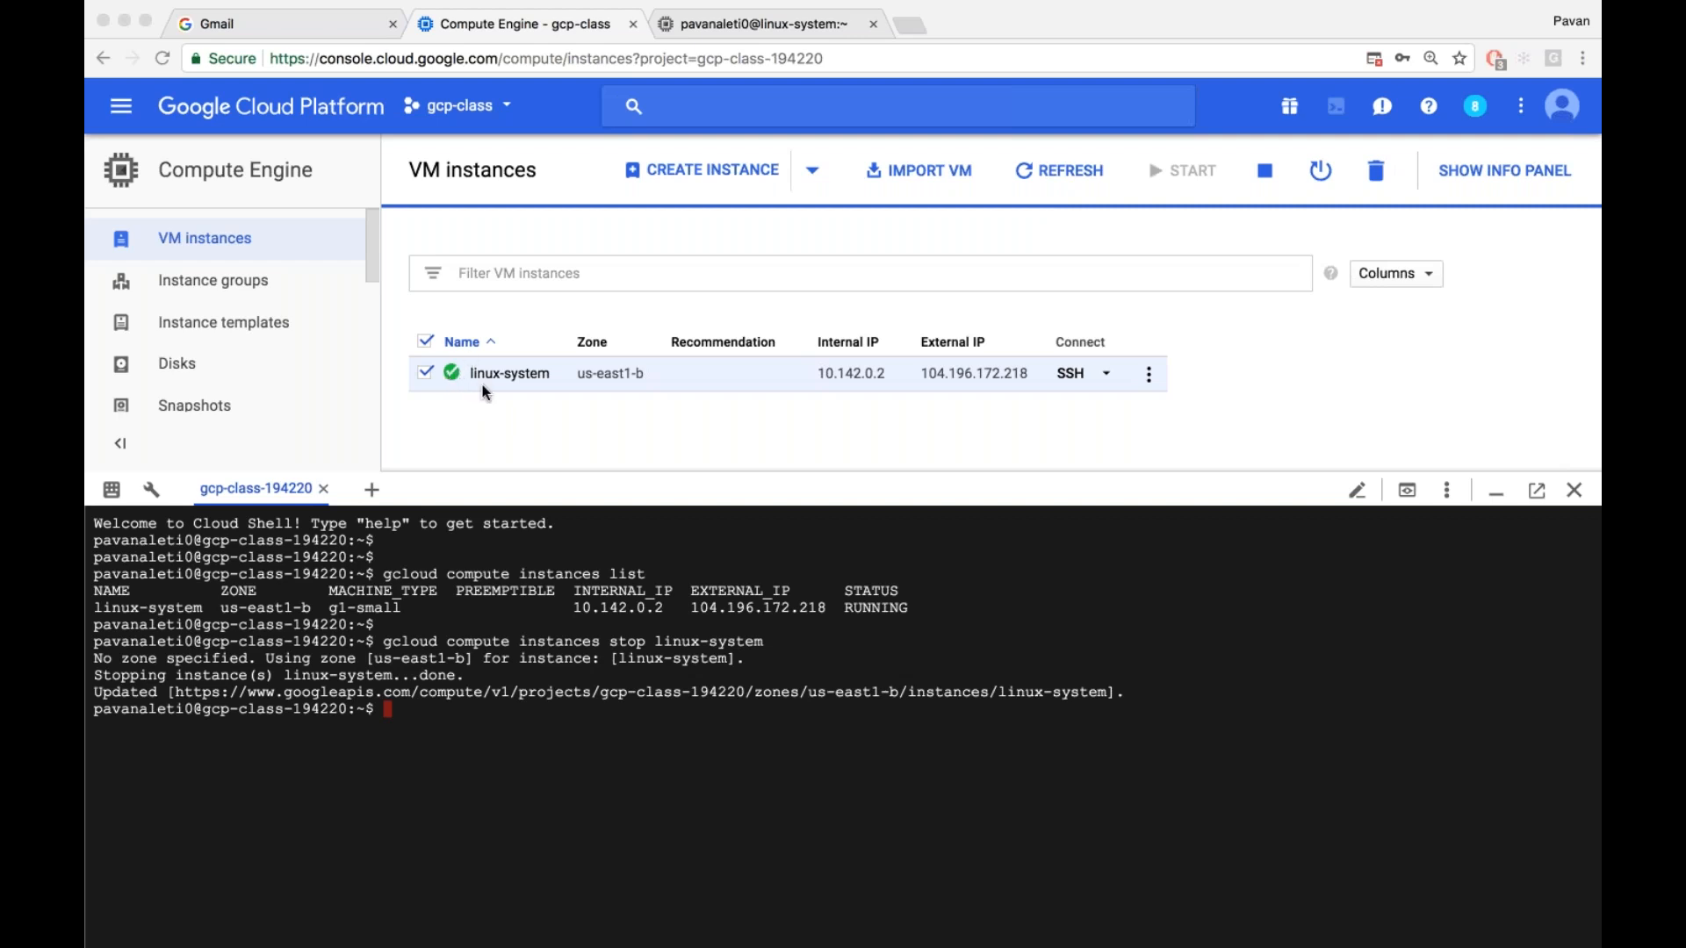
pyautogui.click(1062, 168)
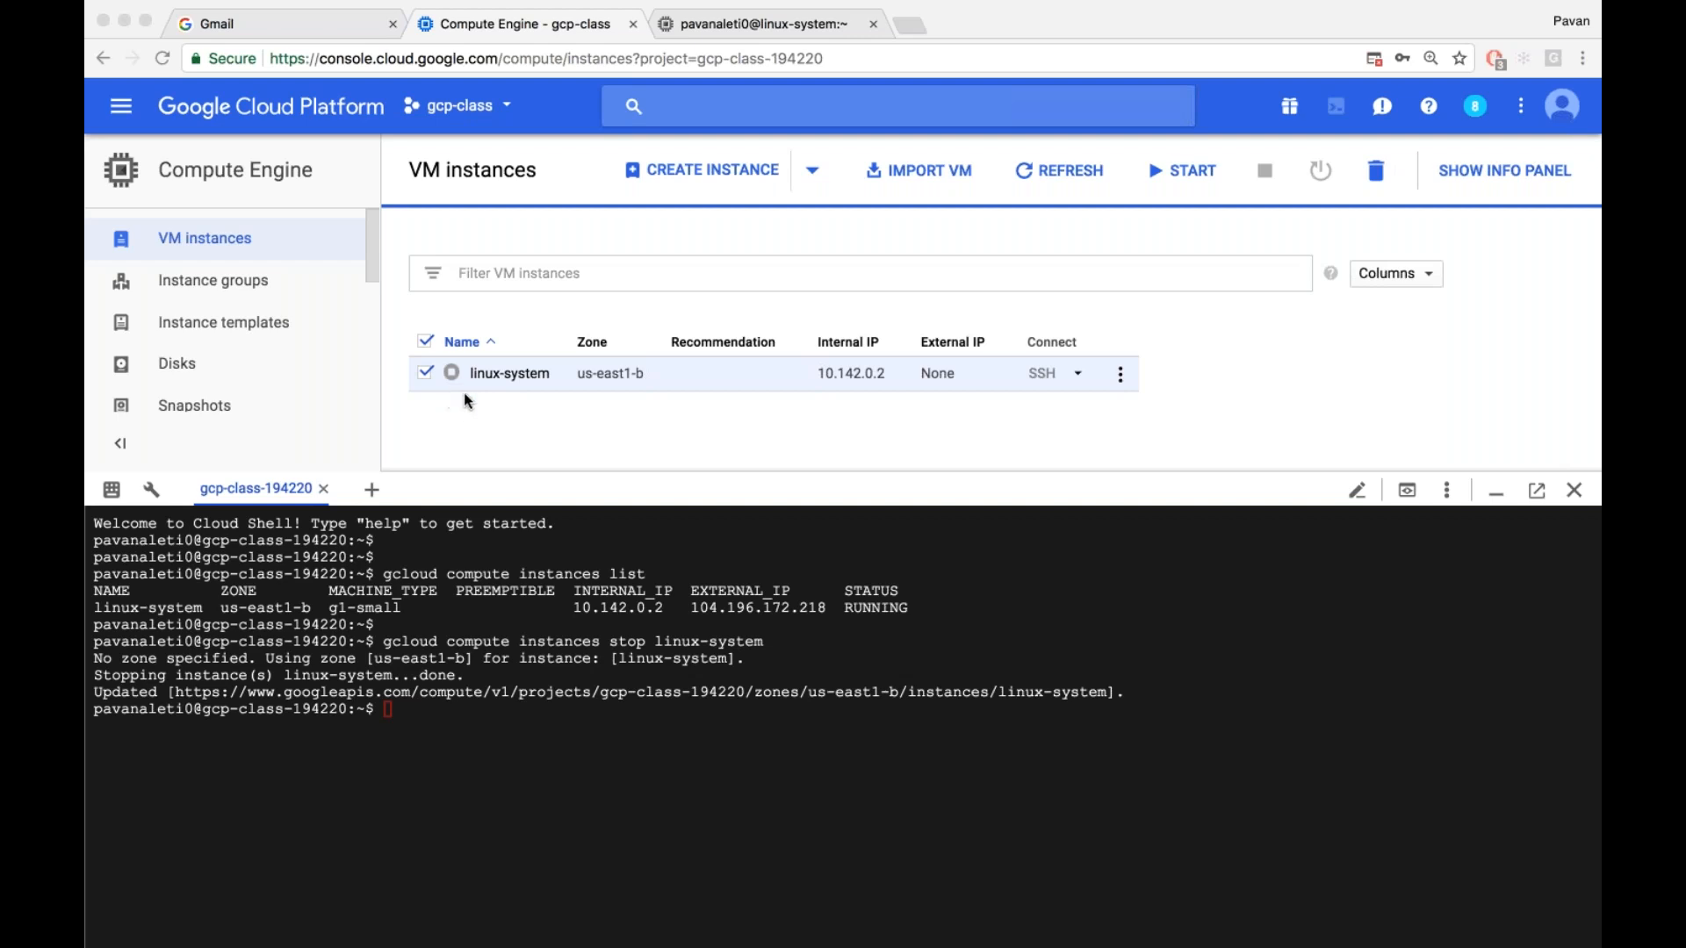
# Start the VM from Cloud Shell with gcloud compute instances start "linux-system" --zone us-east1-b
pyautogui.click(447, 746)
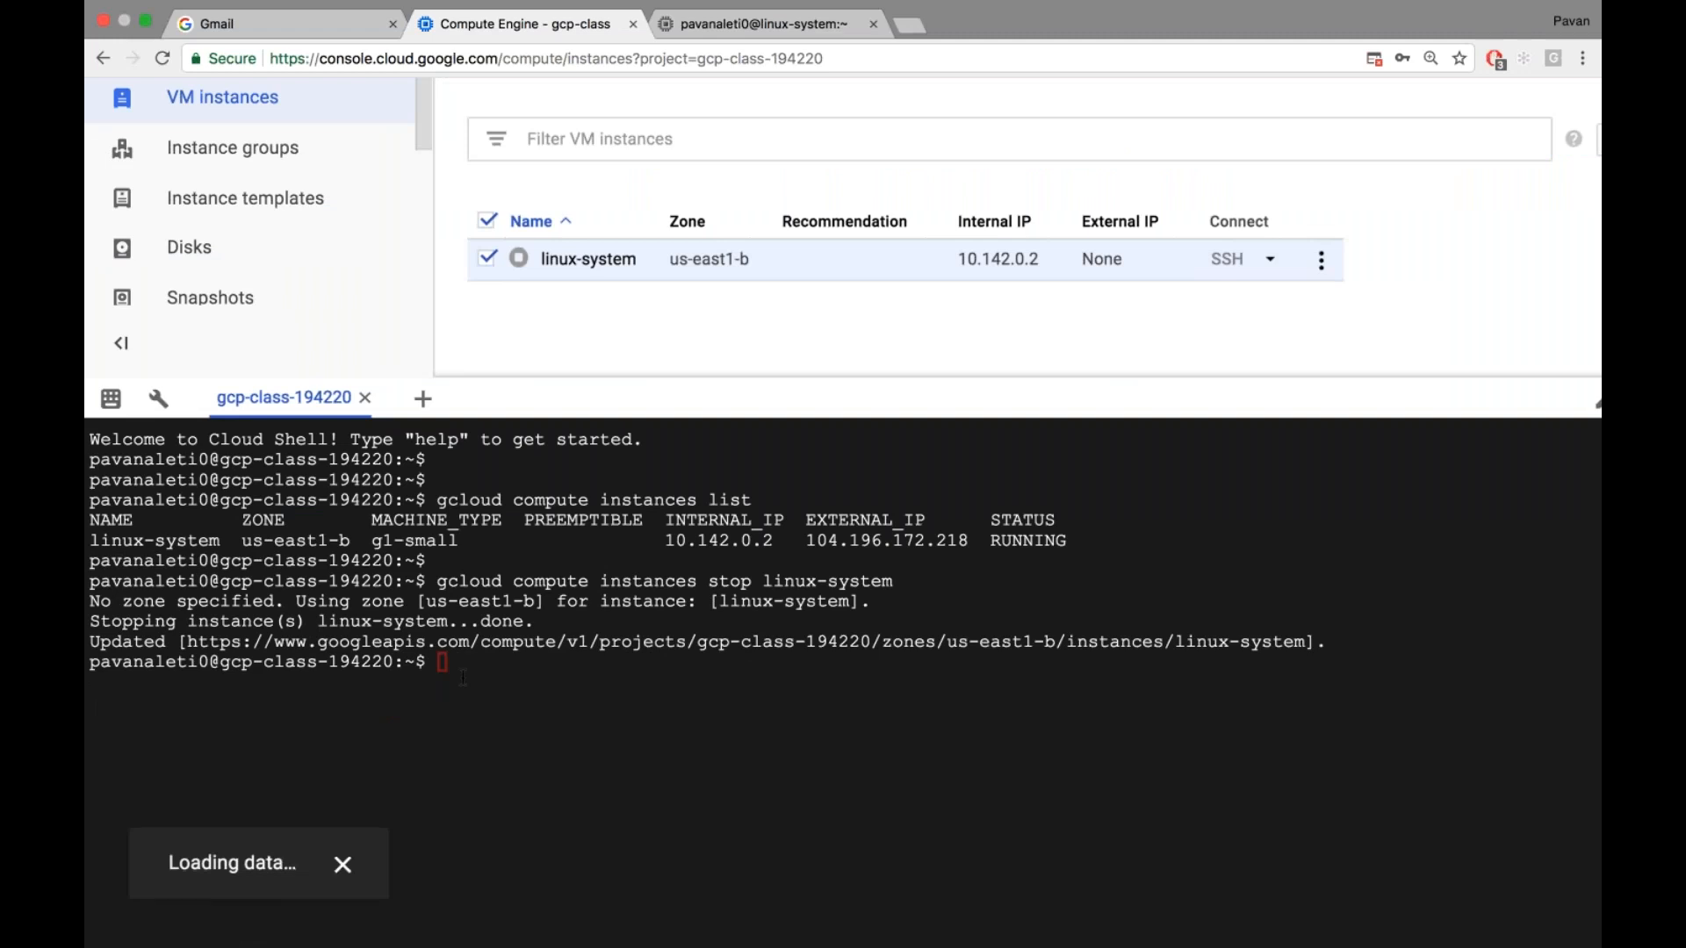
pyautogui.click(1299, 442)
pyautogui.press('Return')
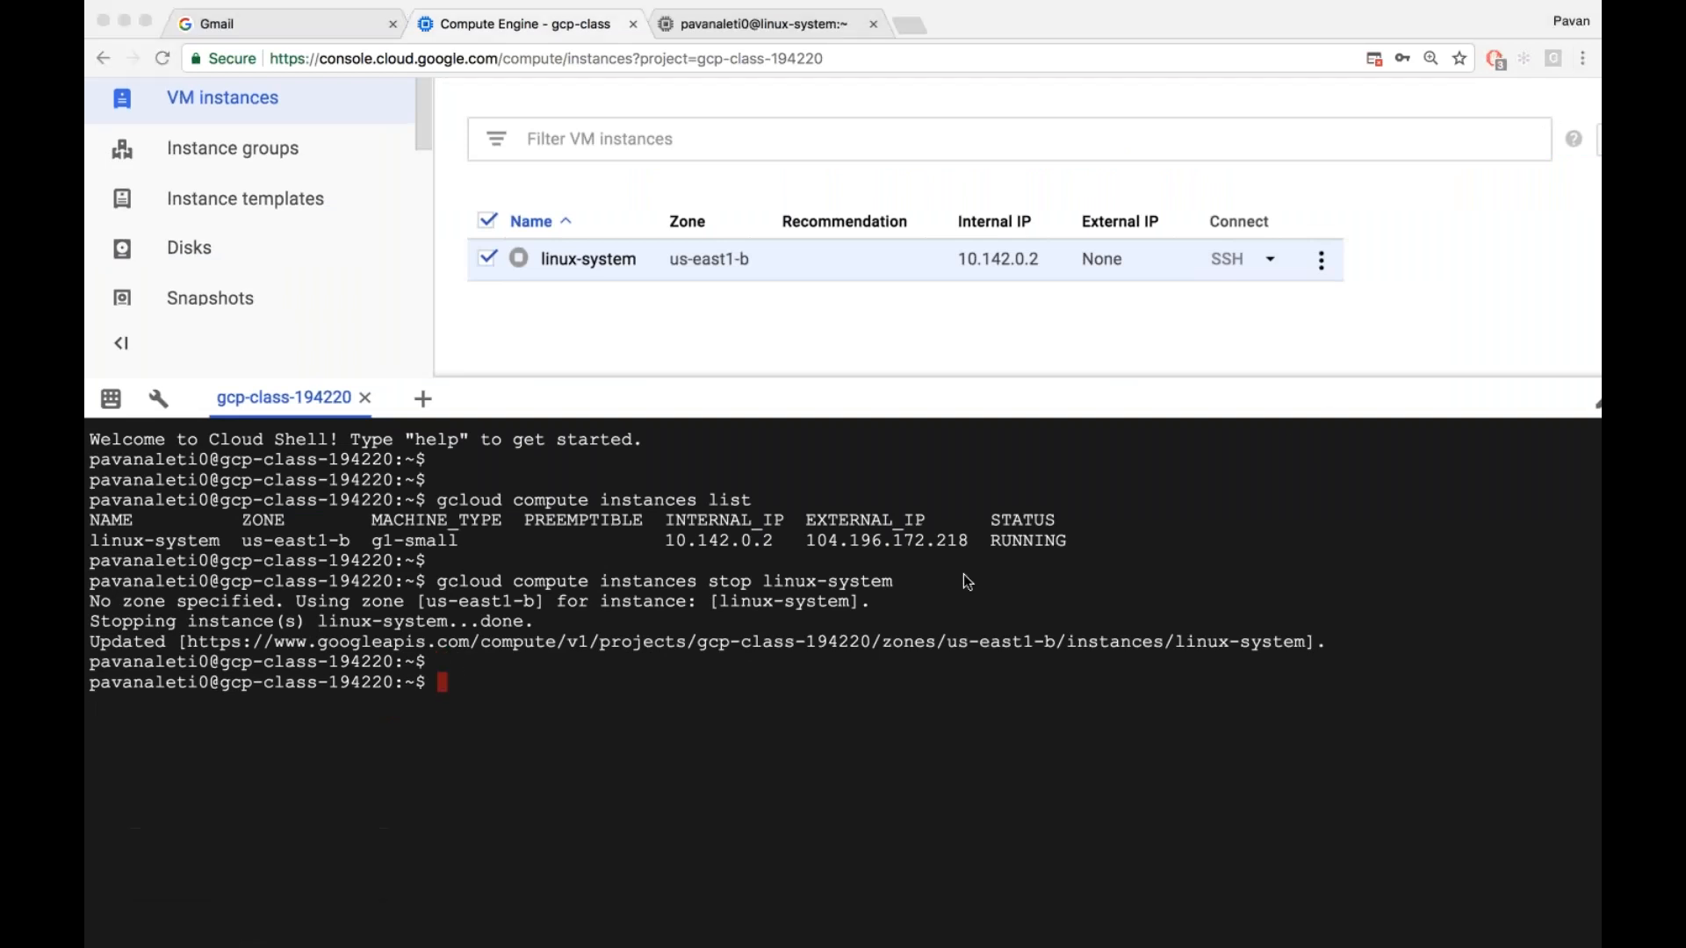
pyautogui.click(618, 669)
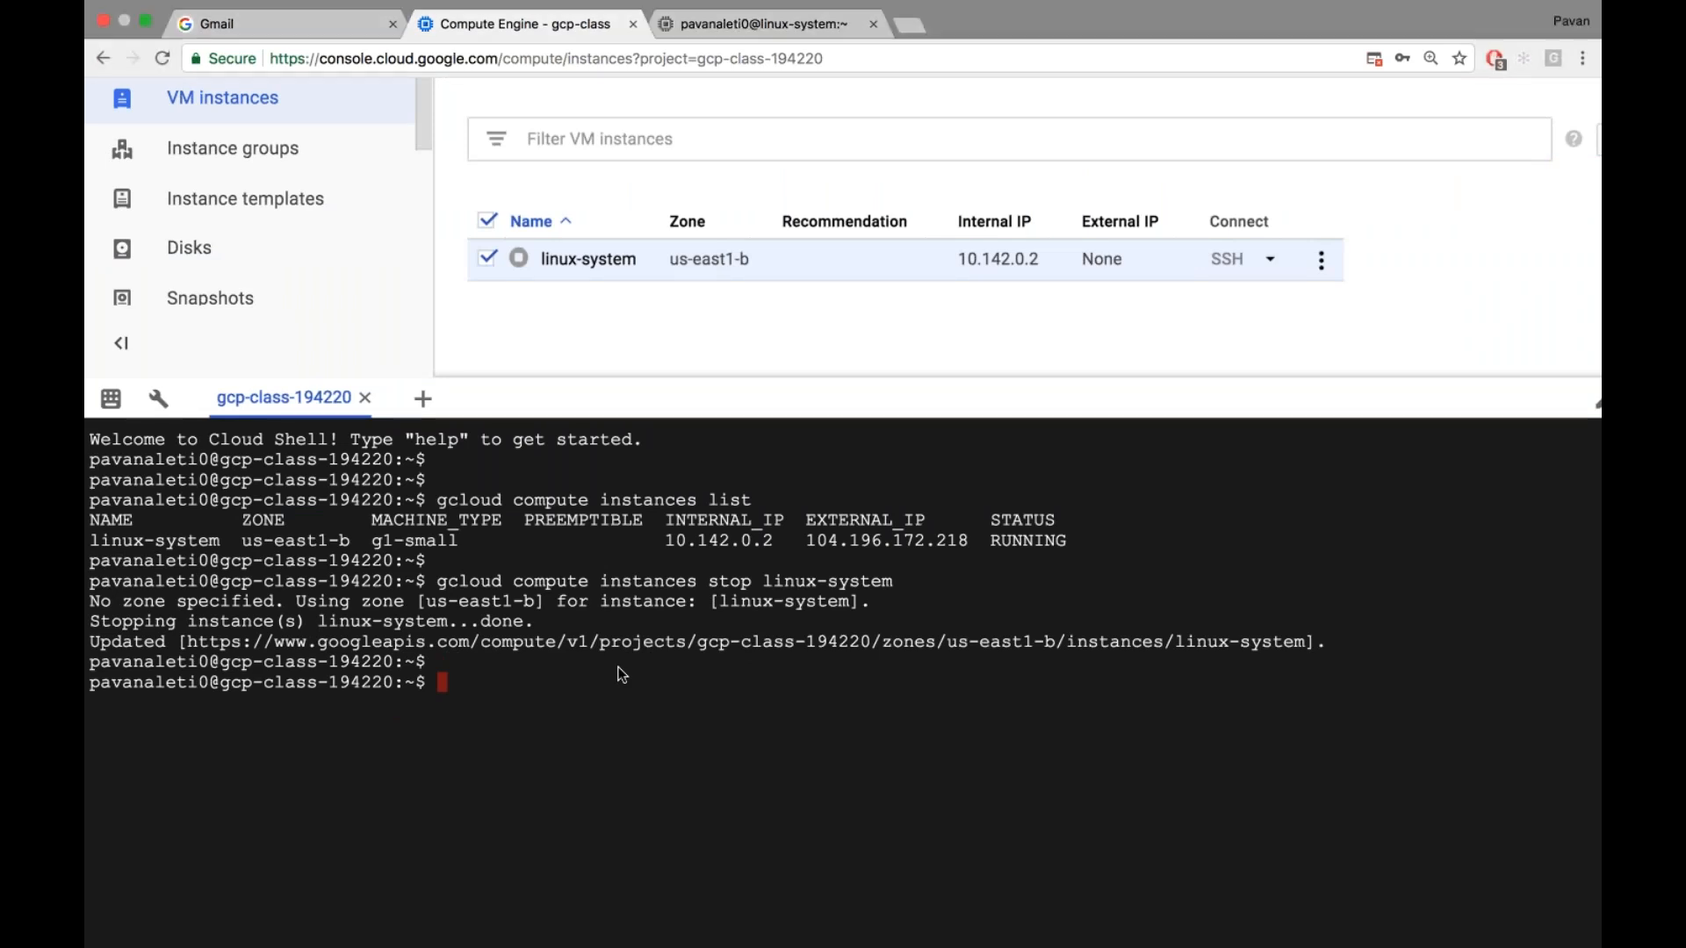
pyautogui.write('gcloud')
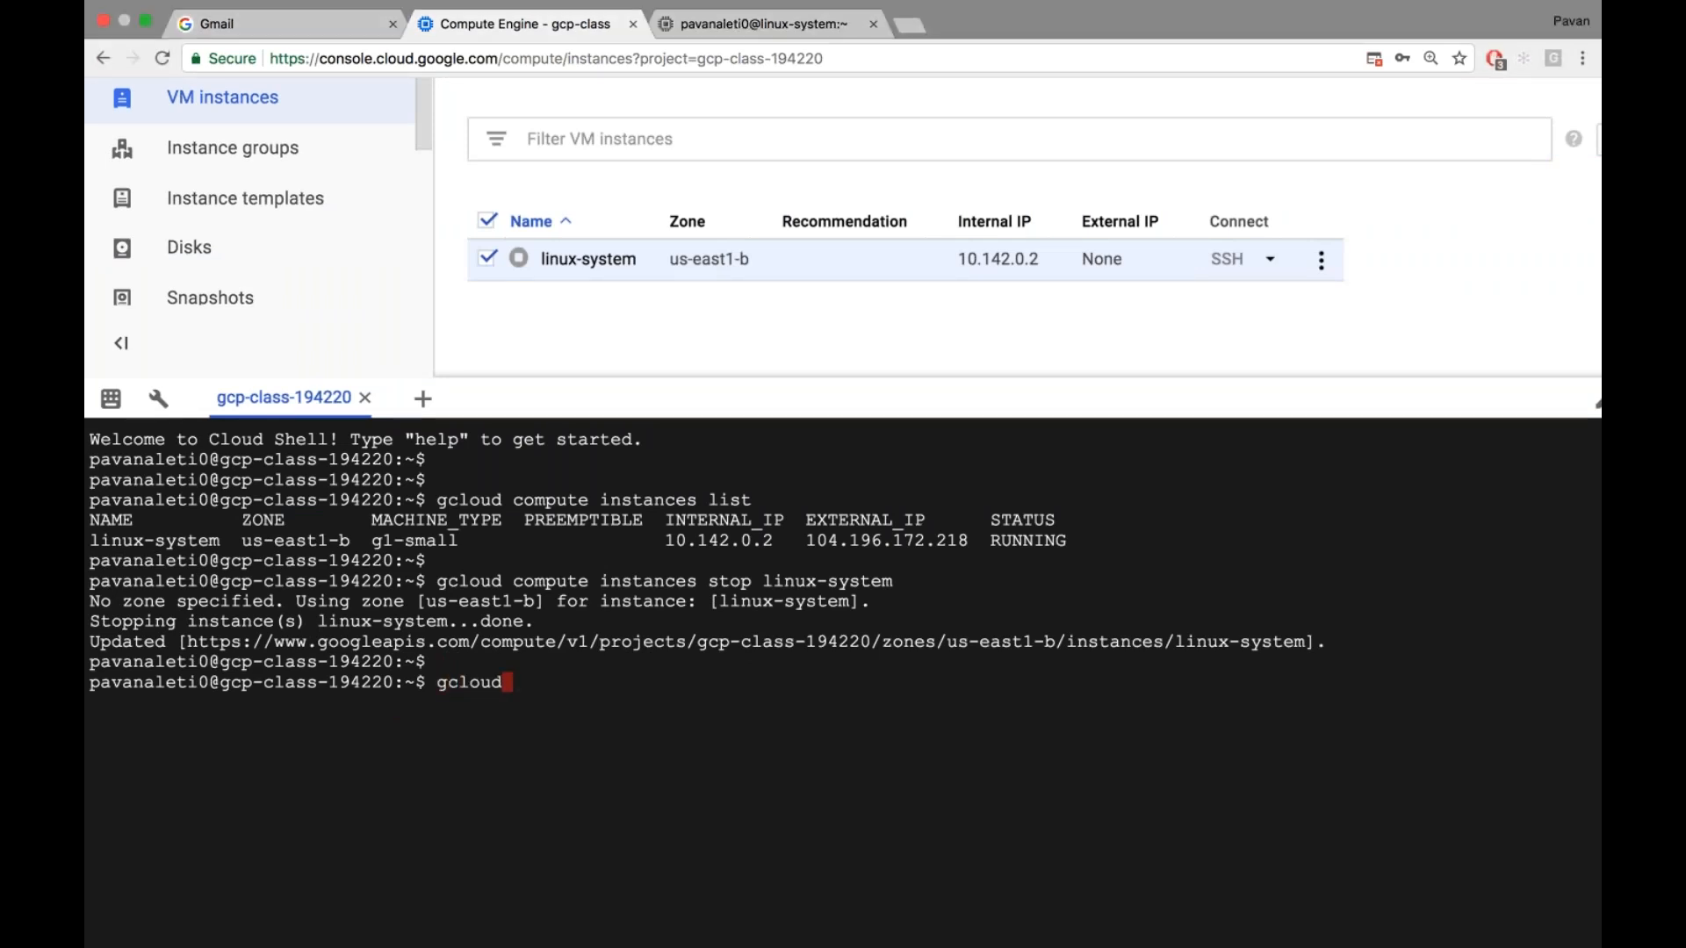
pyautogui.write(' compute insta')
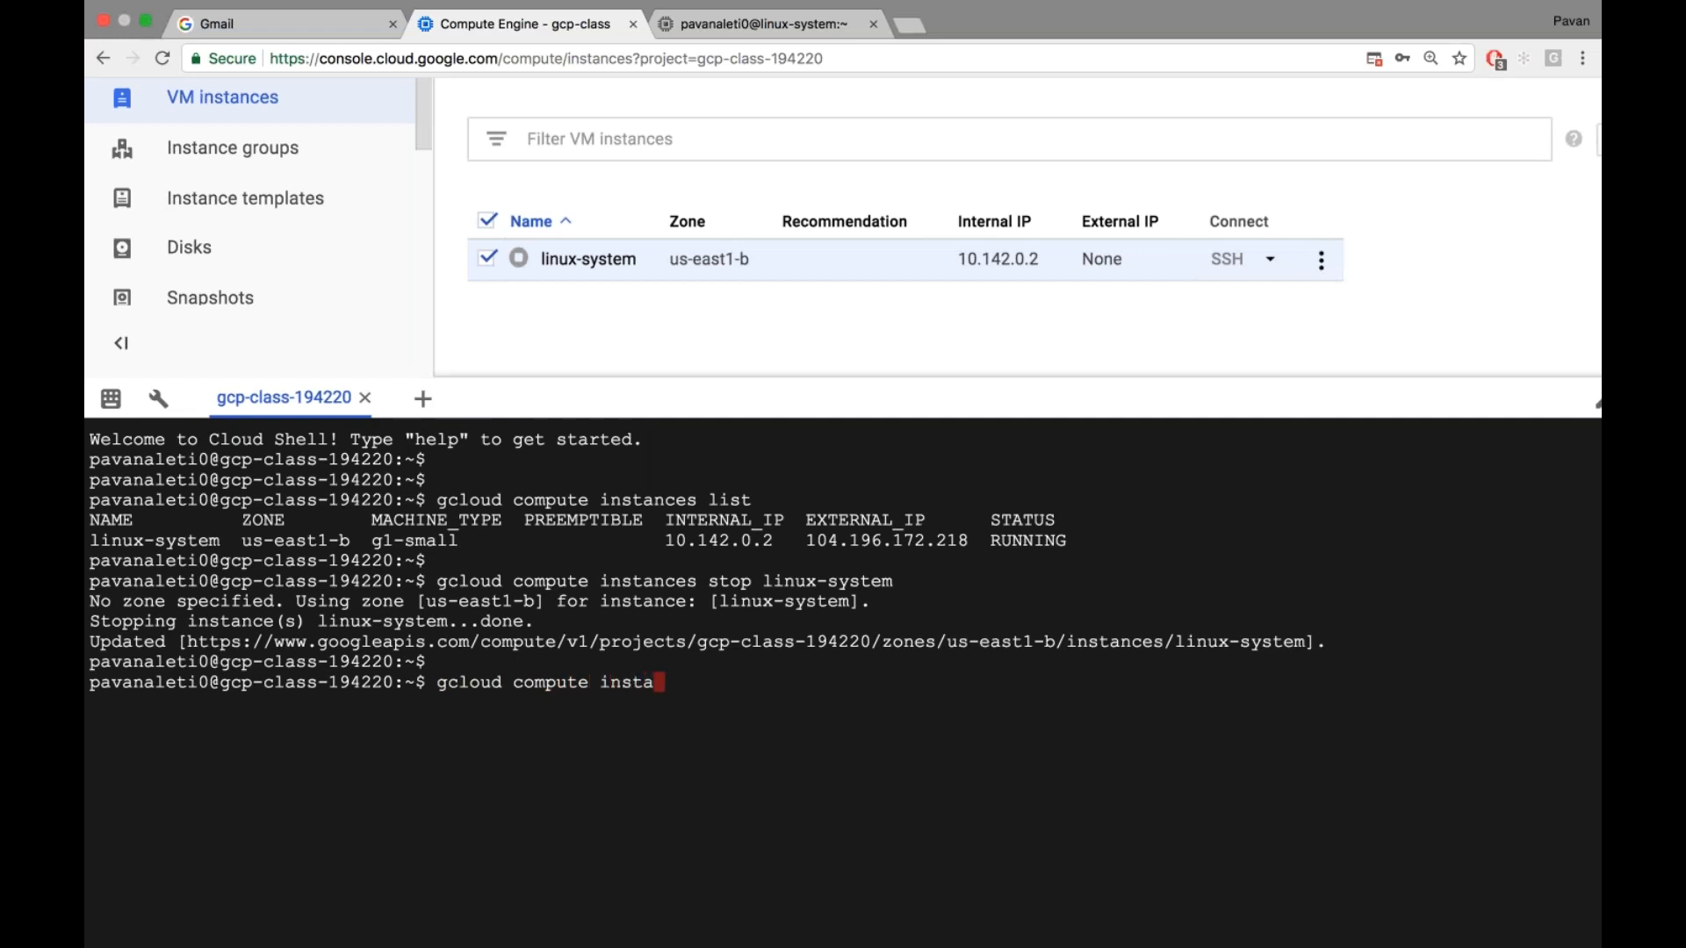
pyautogui.write('nces start "linux-s')
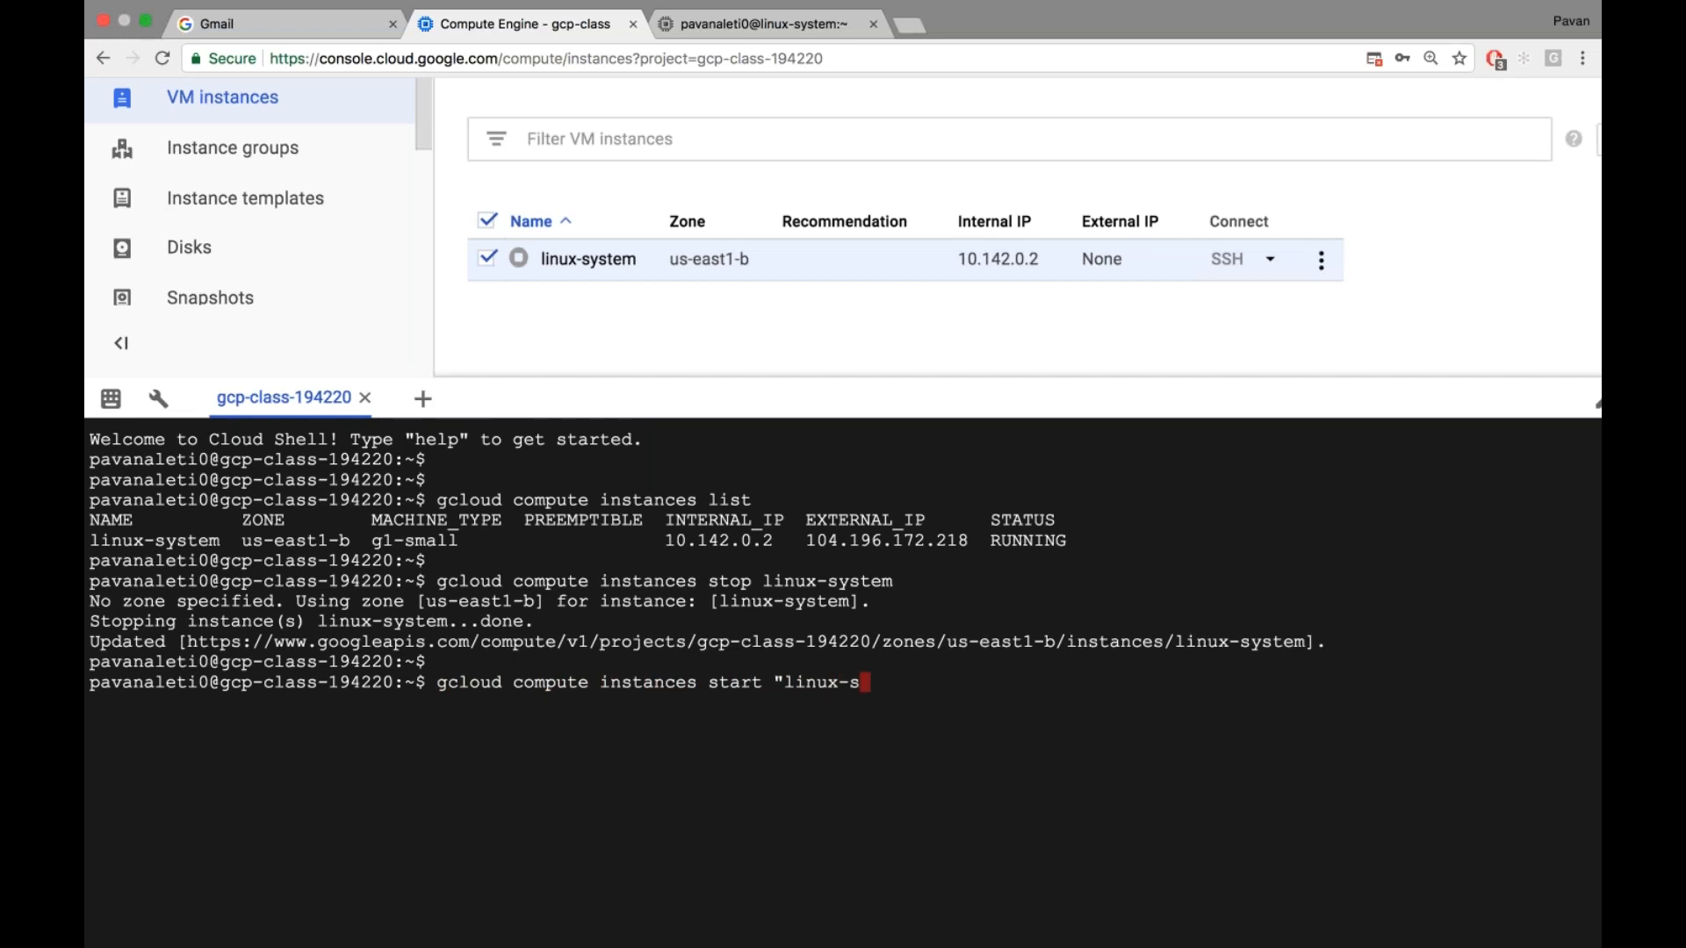
pyautogui.write('ystem" --zone us-')
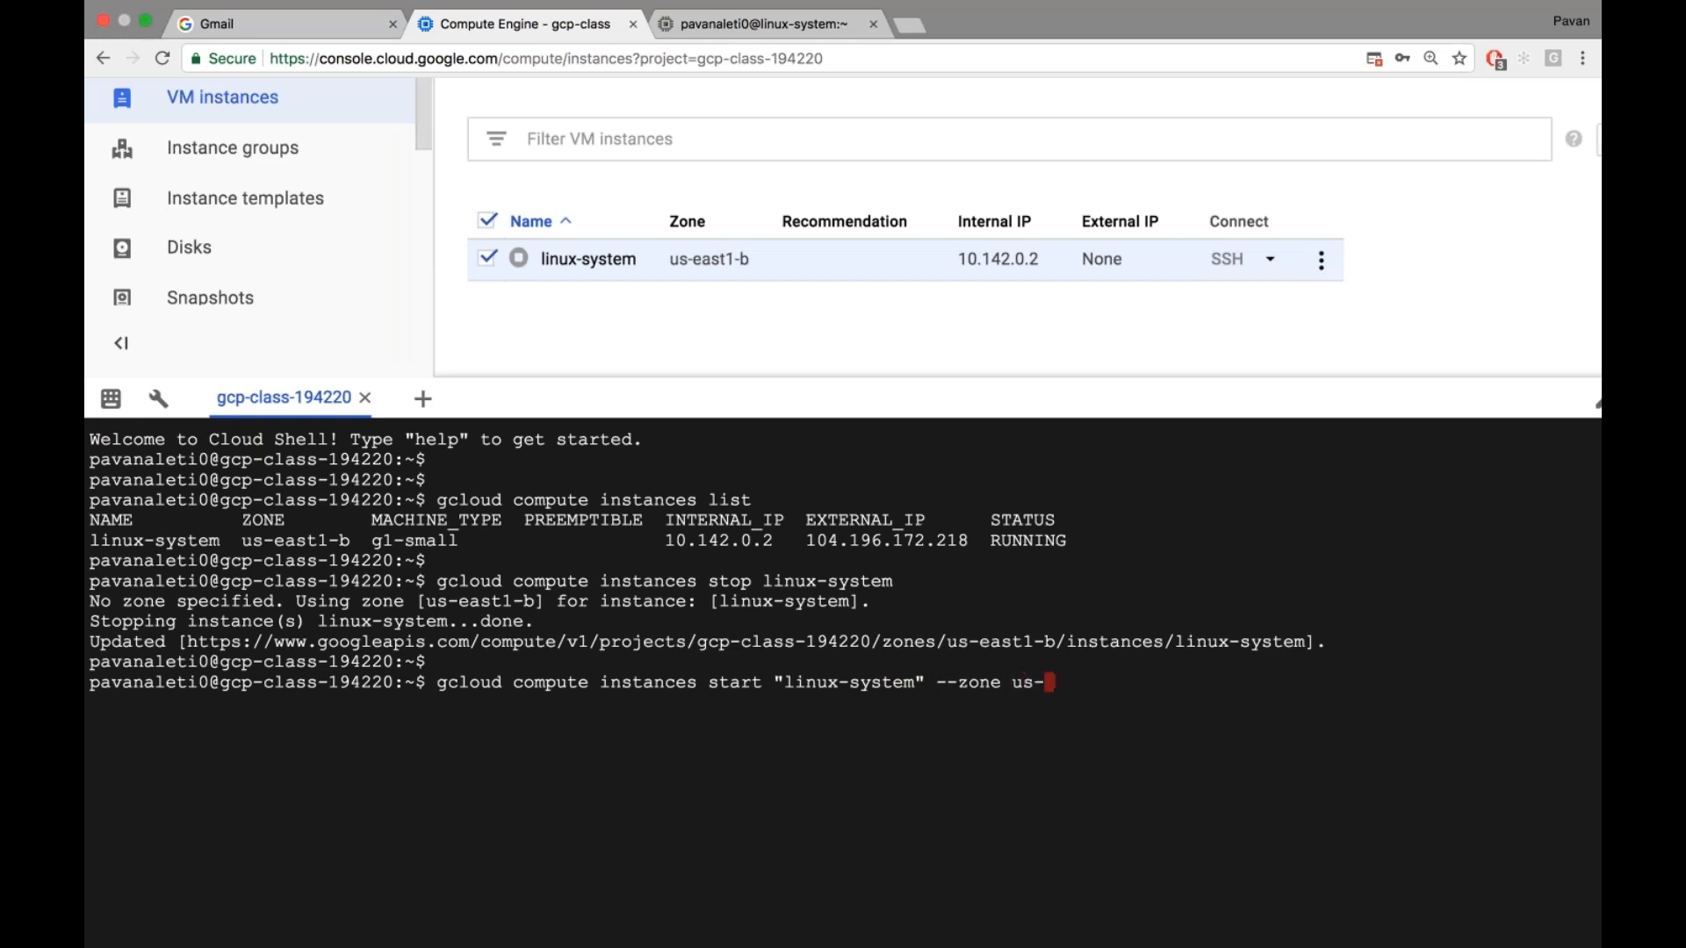
pyautogui.write('east1-b')
pyautogui.press('Return')
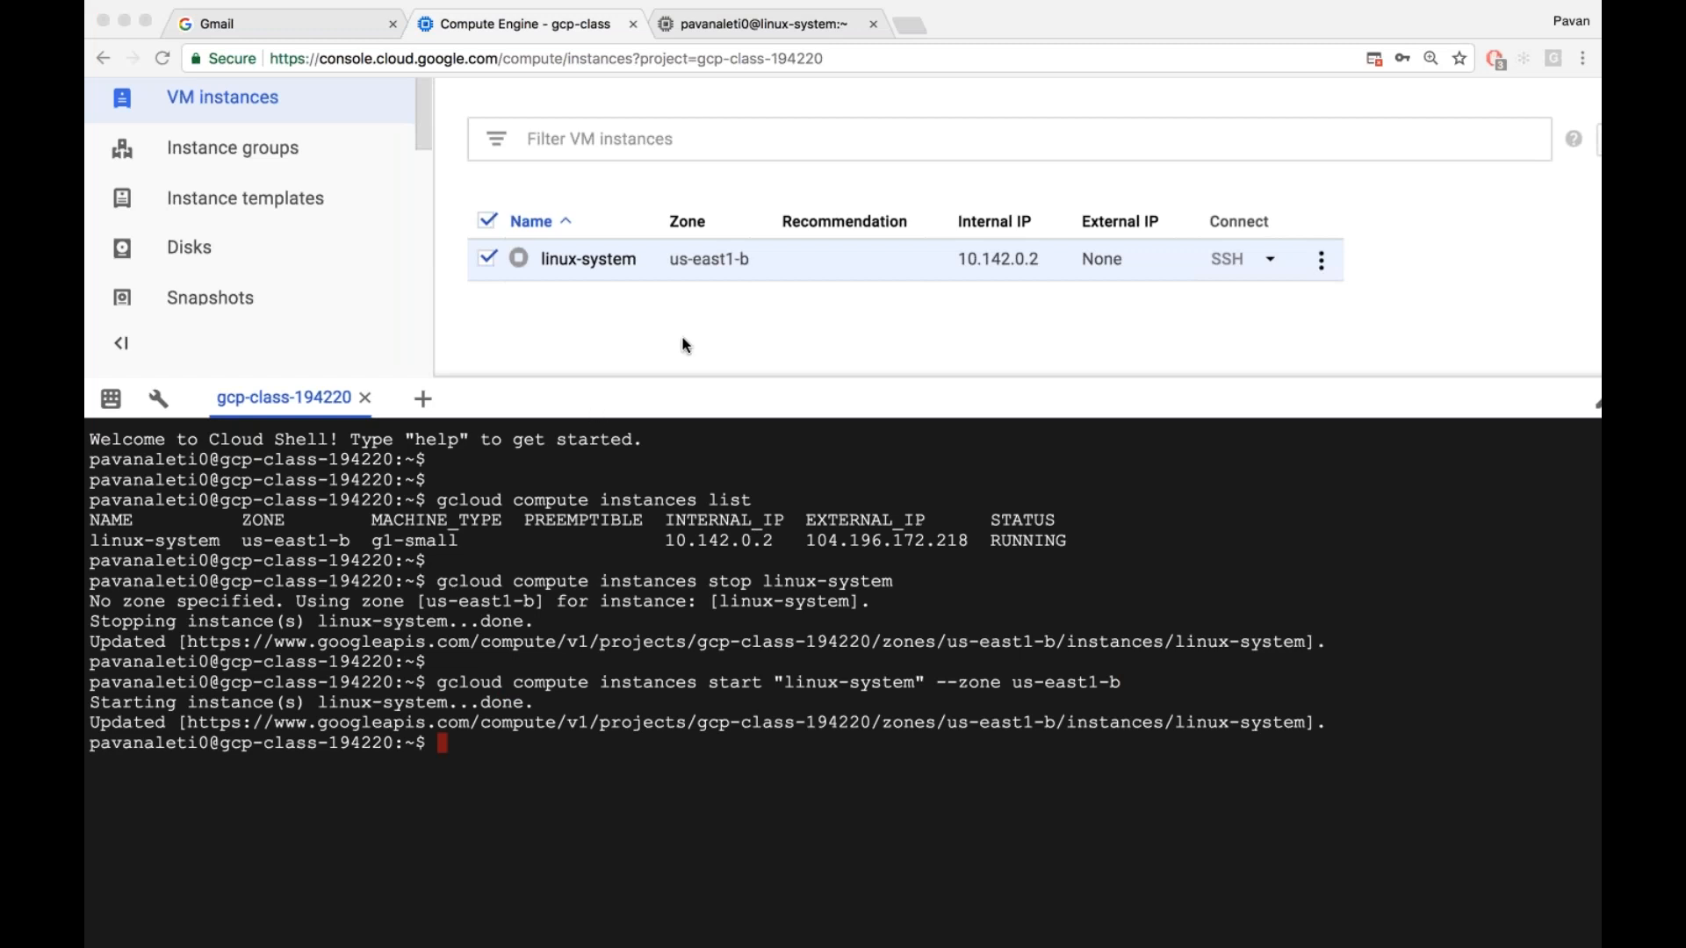
# Refresh the VM instances list to check linux-system's status after the start command
pyautogui.click(777, 521)
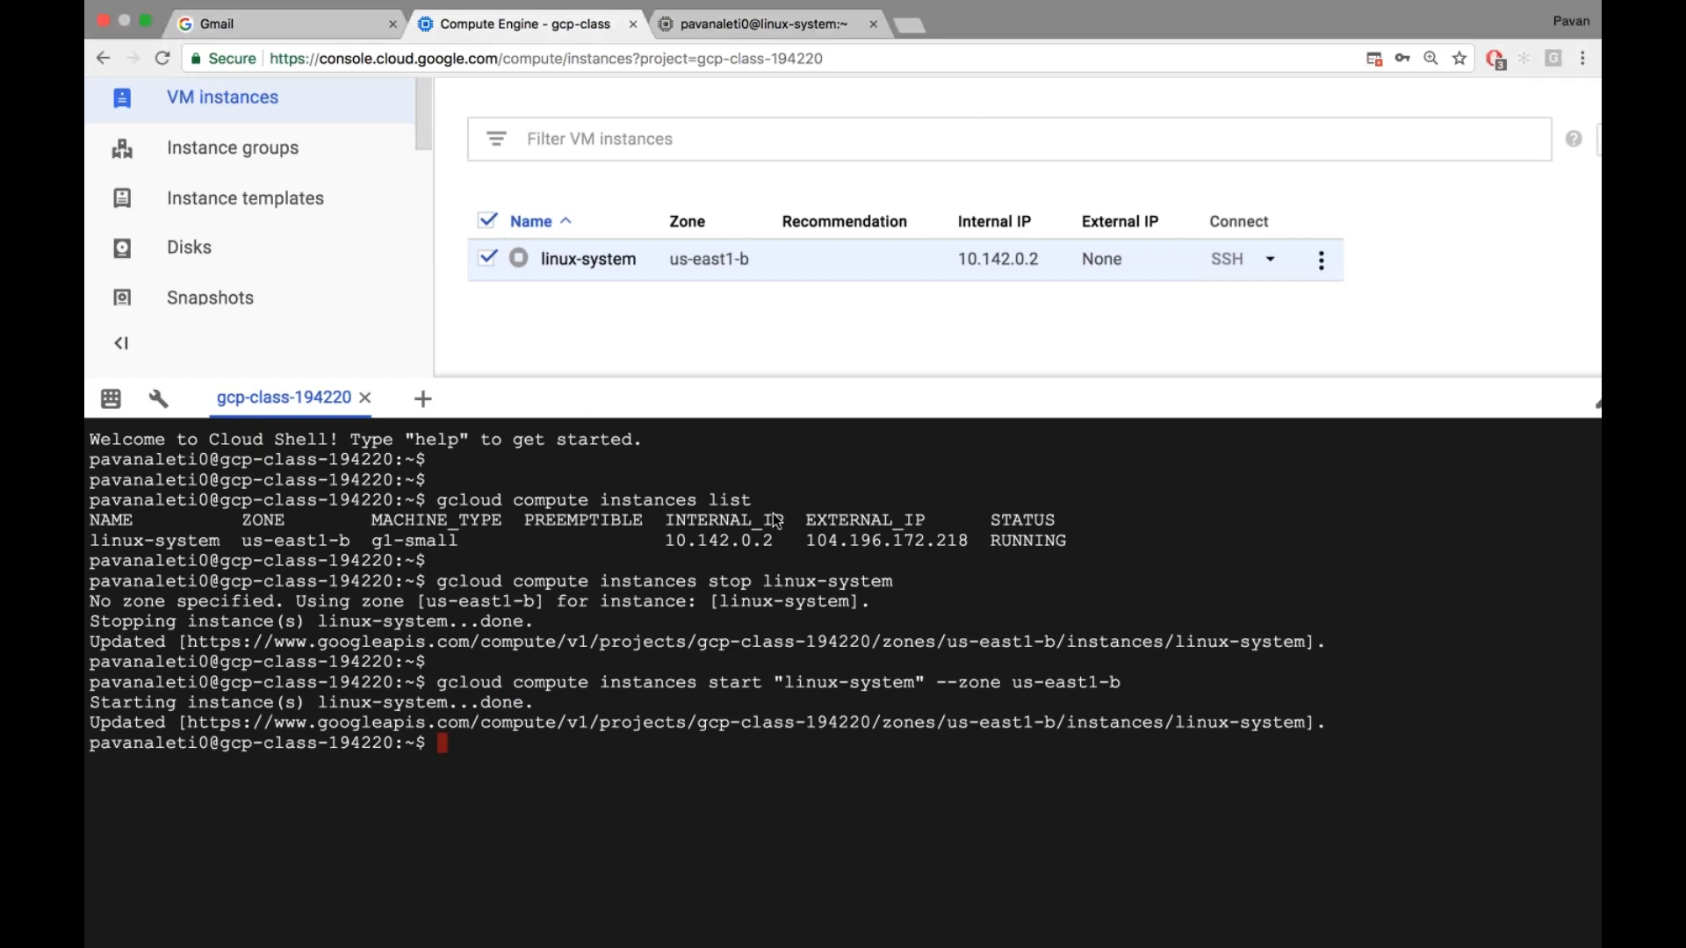
pyautogui.scroll(-3, 777, 521)
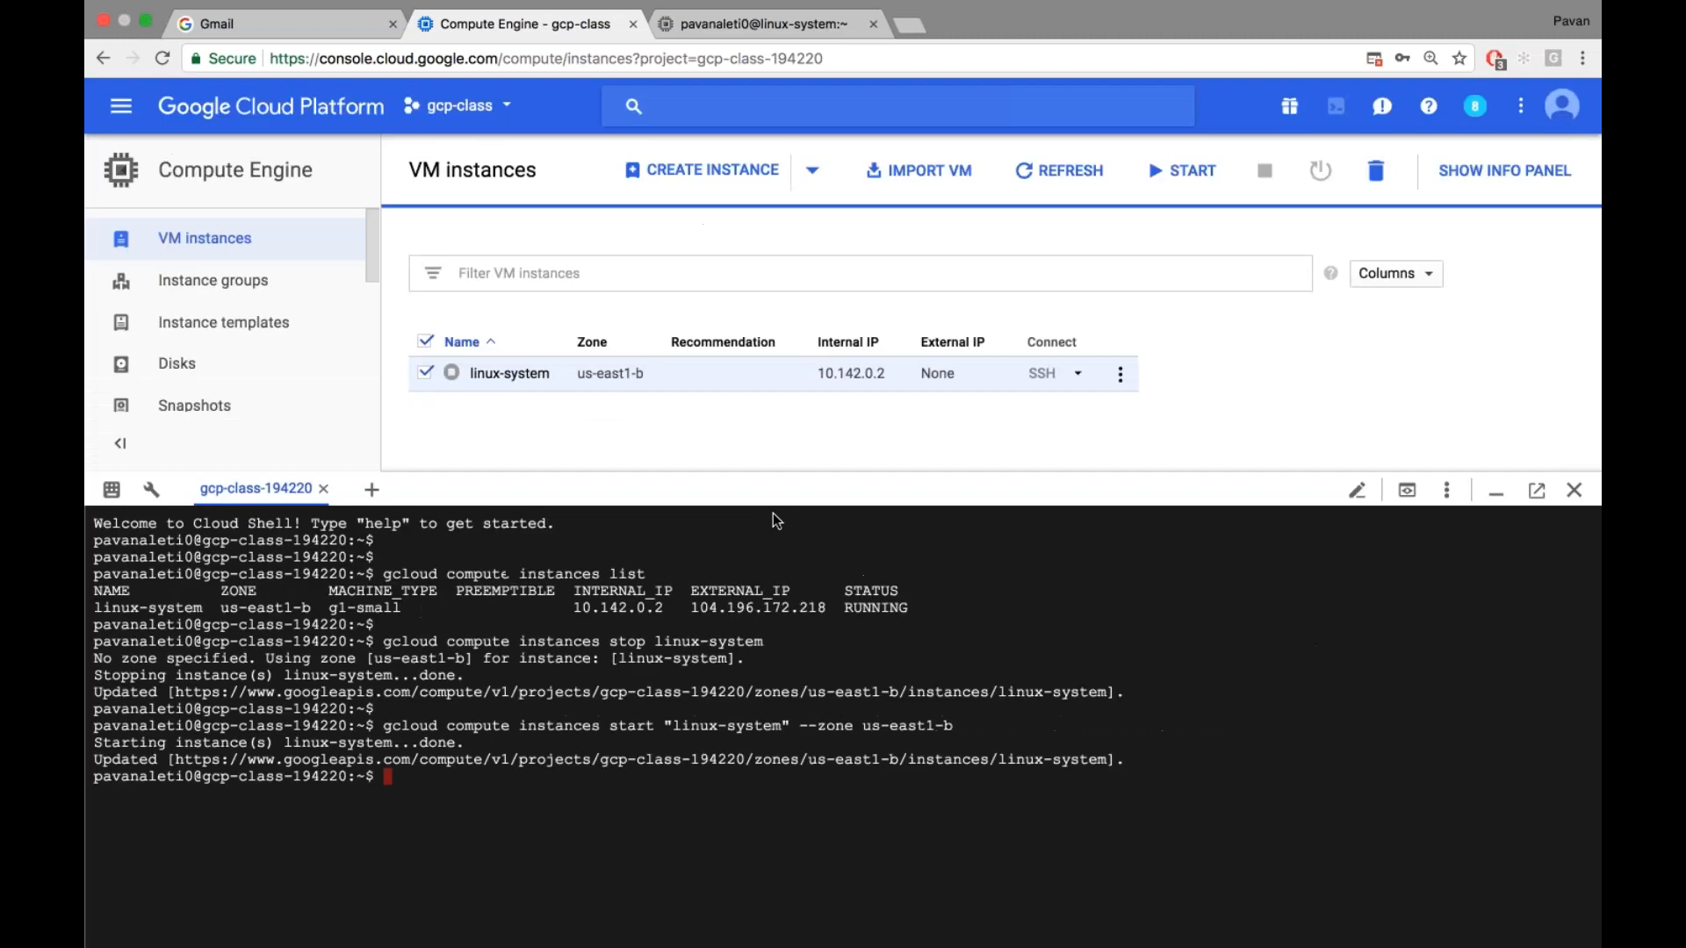
pyautogui.click(1060, 172)
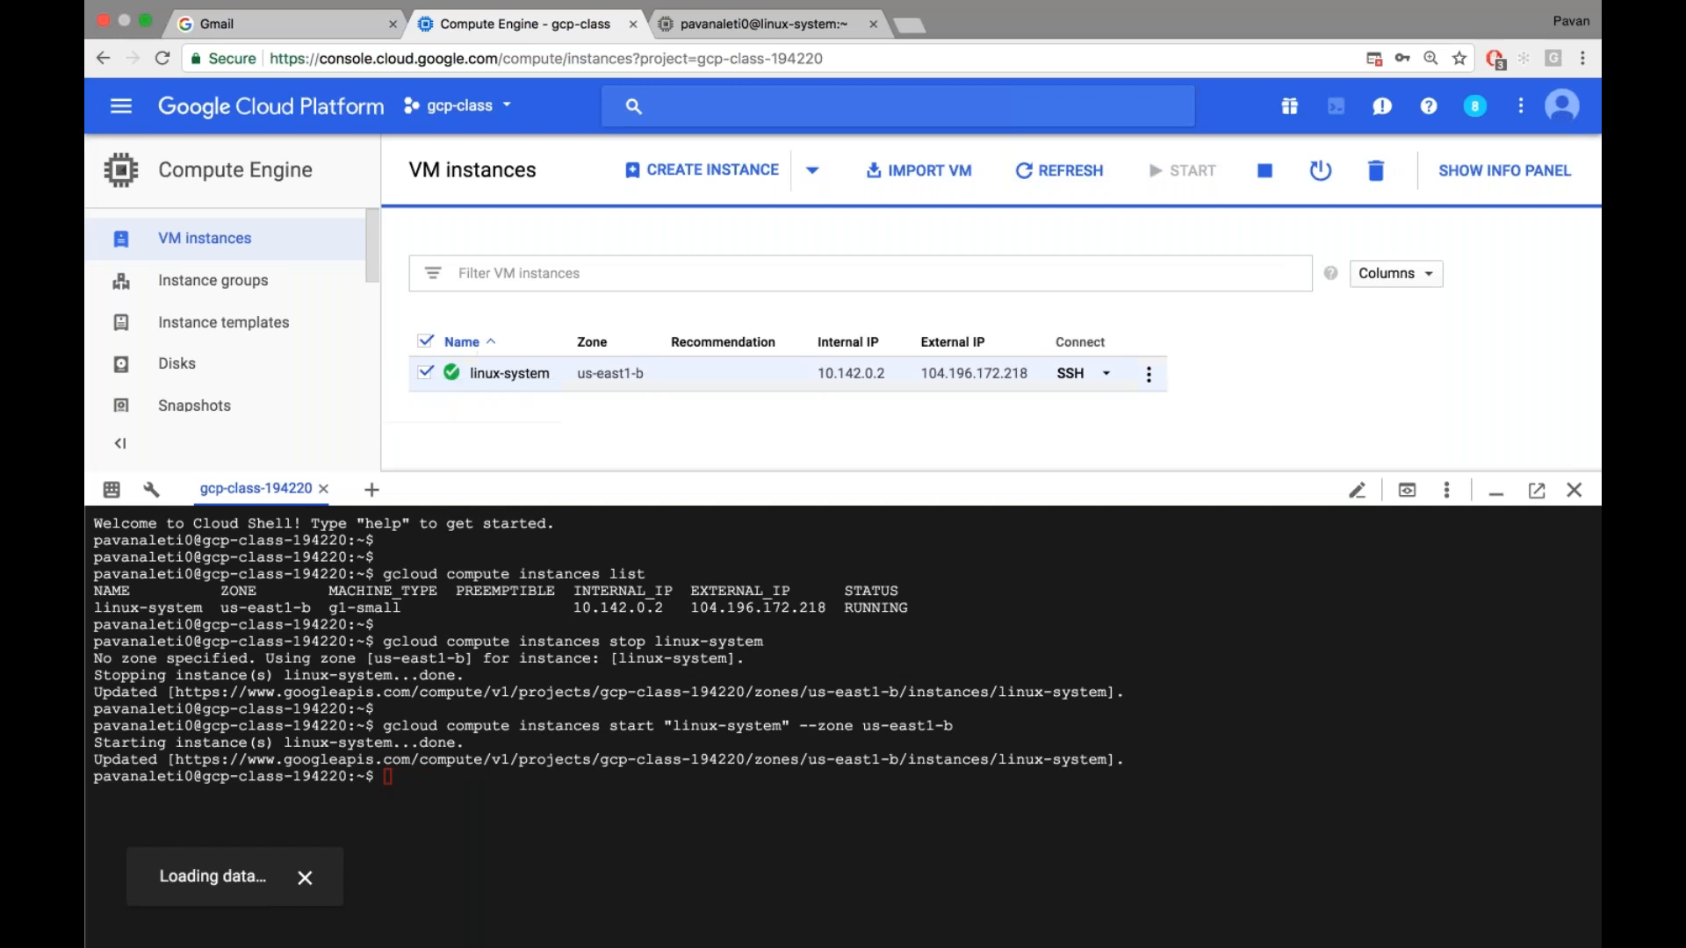
# Switch to the linux-system SSH session and reconnect its lost connection
pyautogui.click(714, 28)
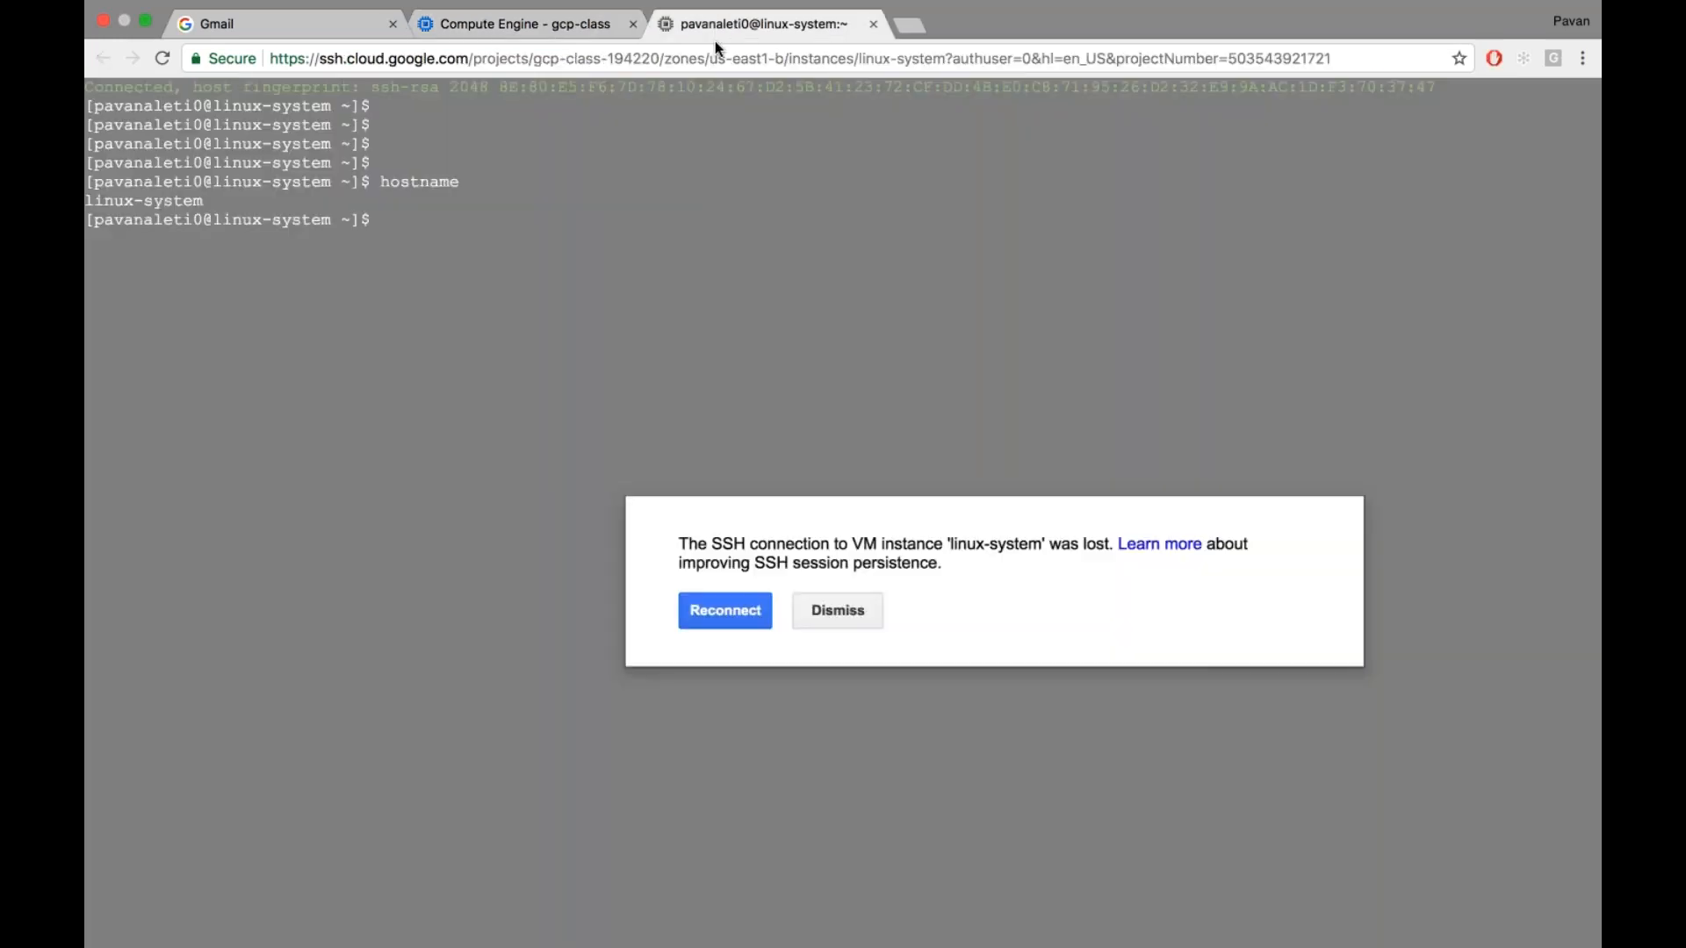
pyautogui.click(712, 619)
pyautogui.click(725, 615)
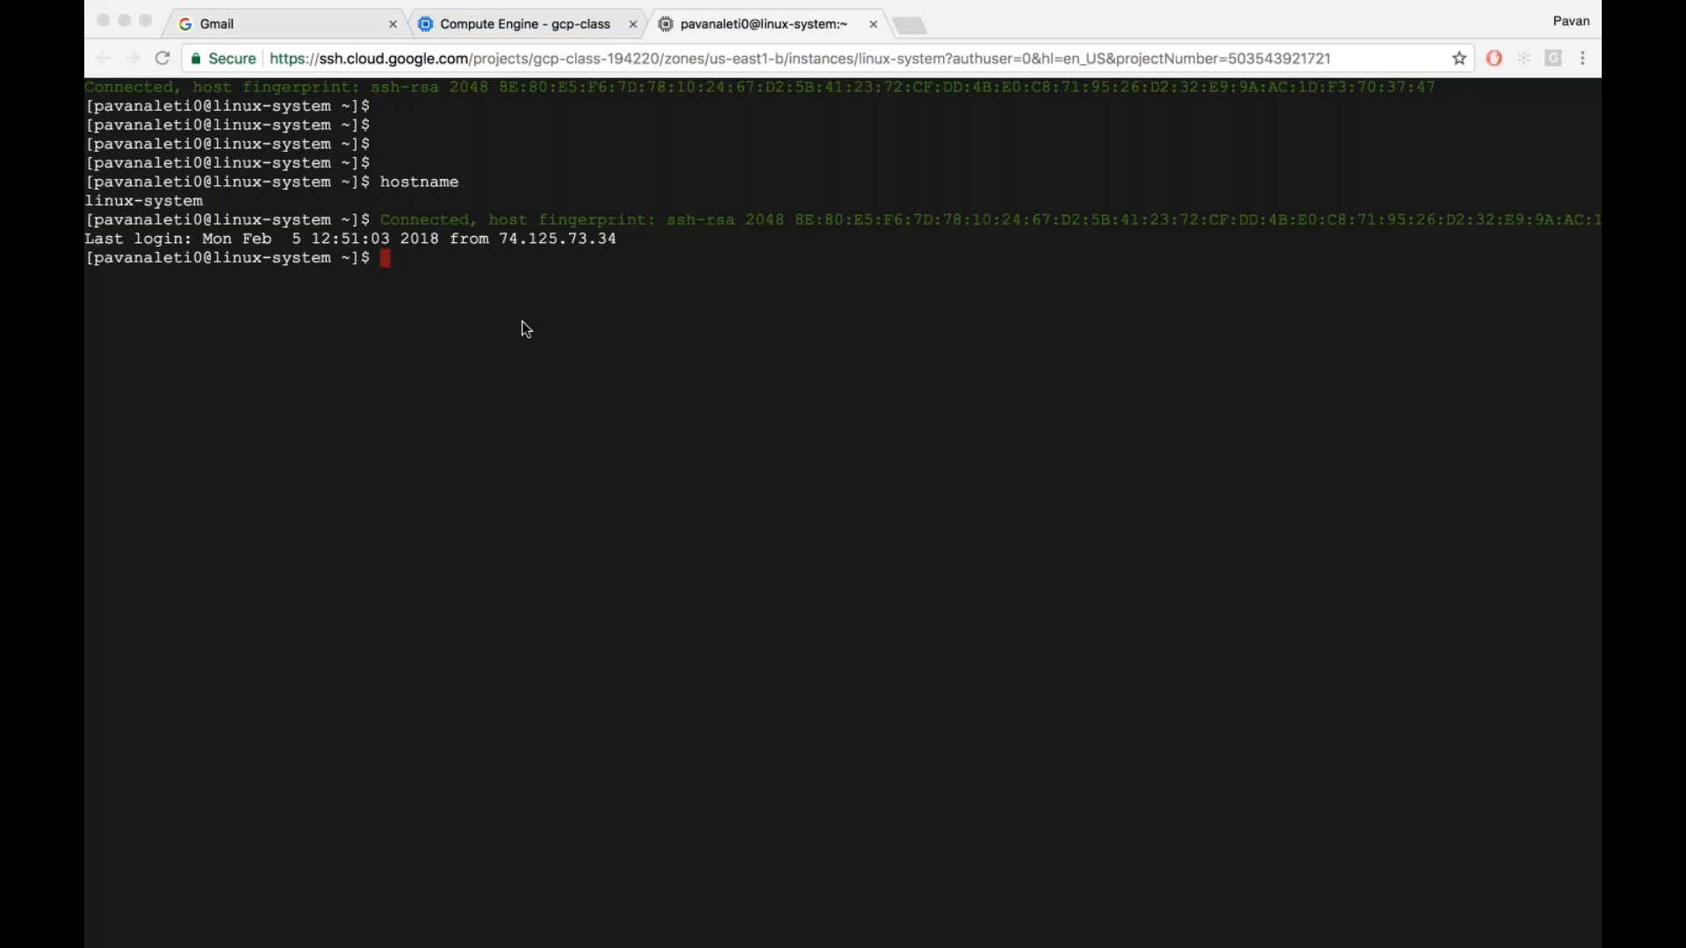
# Run the hostname command in the linux-system SSH session to check which machine is connected
pyautogui.click(441, 280)
pyautogui.press('Return')
pyautogui.press('Return')
pyautogui.write('hostname')
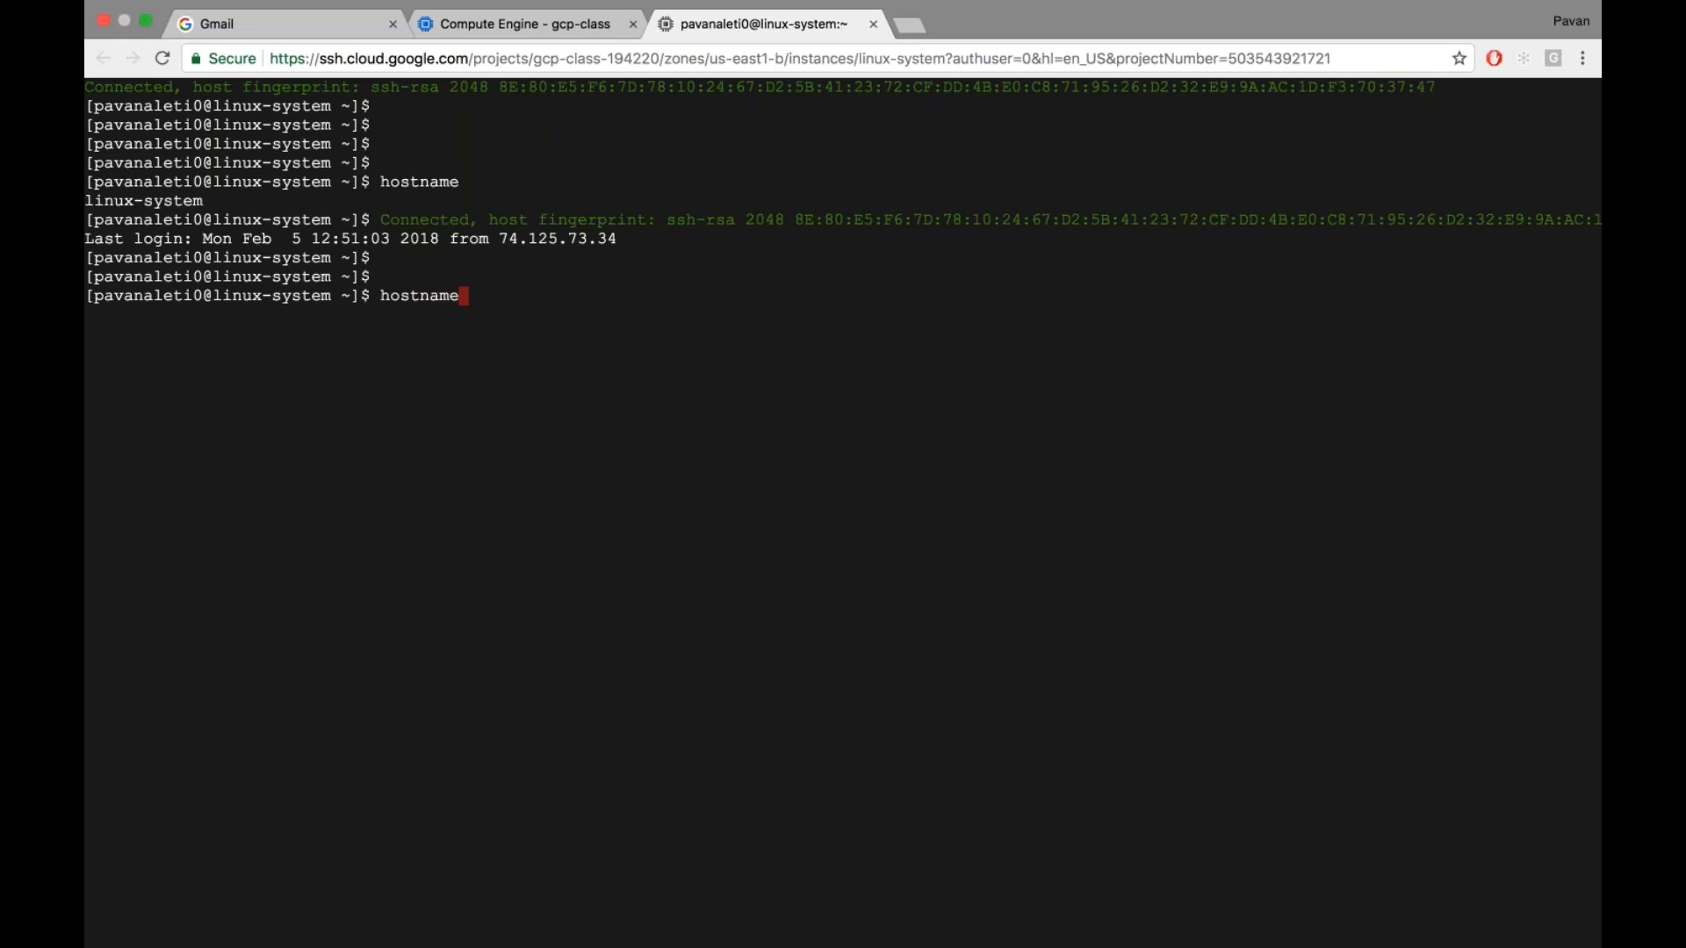
pyautogui.press('Return')
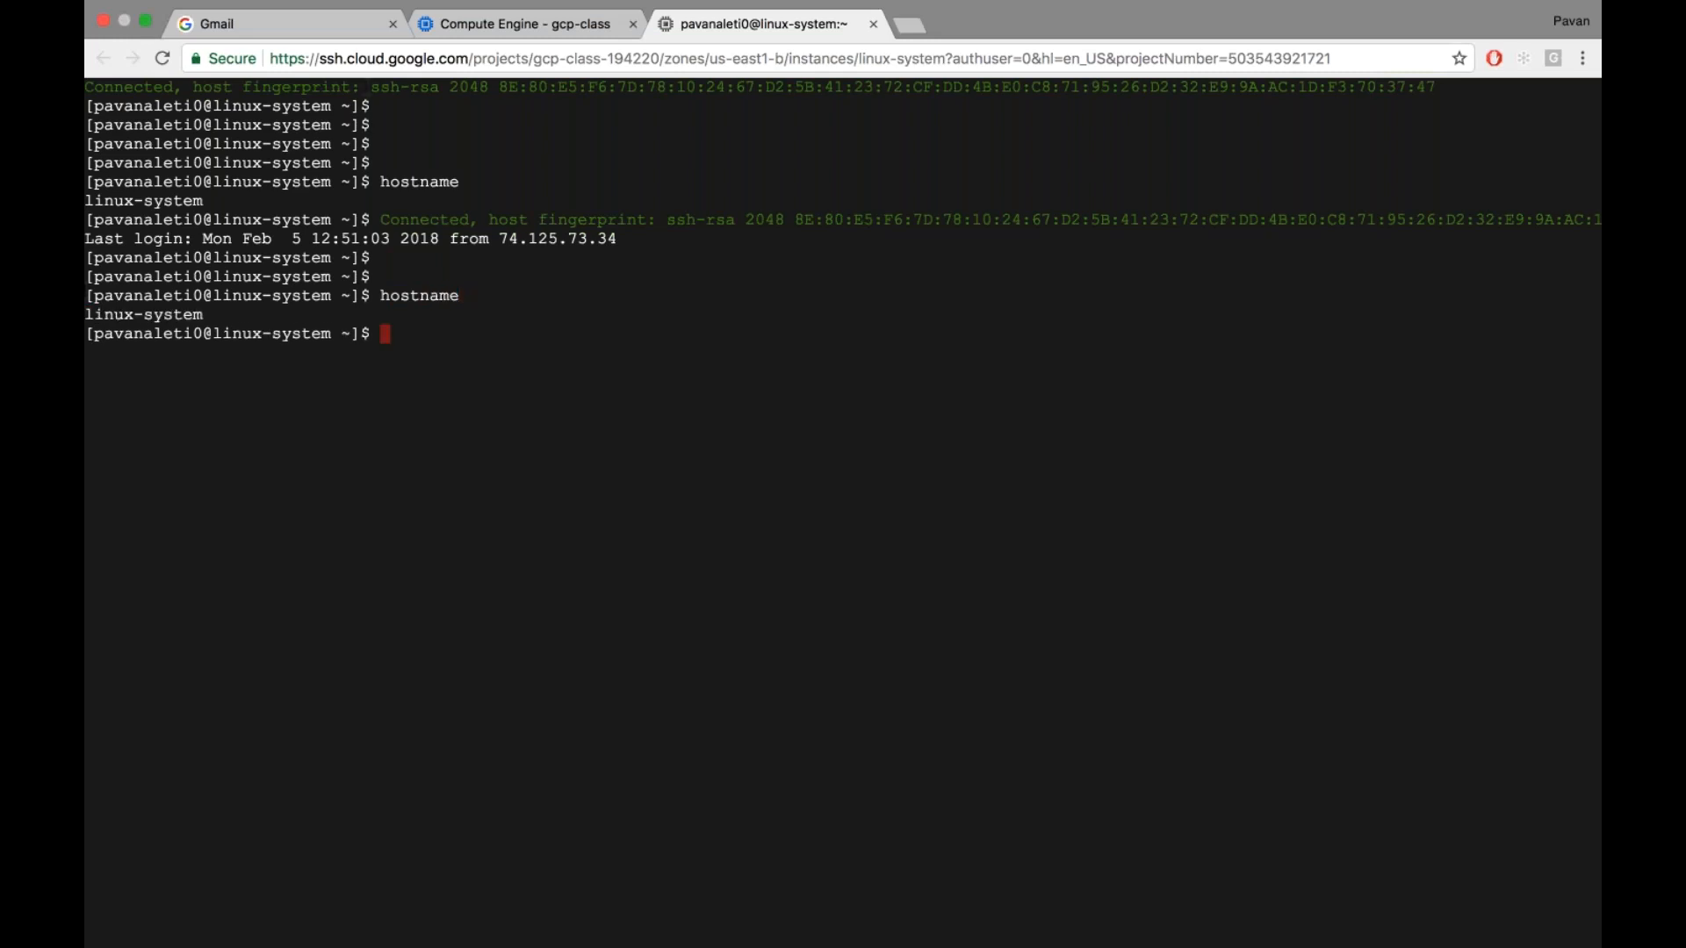
# Return to the Compute Engine console and clear the Cloud Shell terminal with the clear command
pyautogui.click(519, 47)
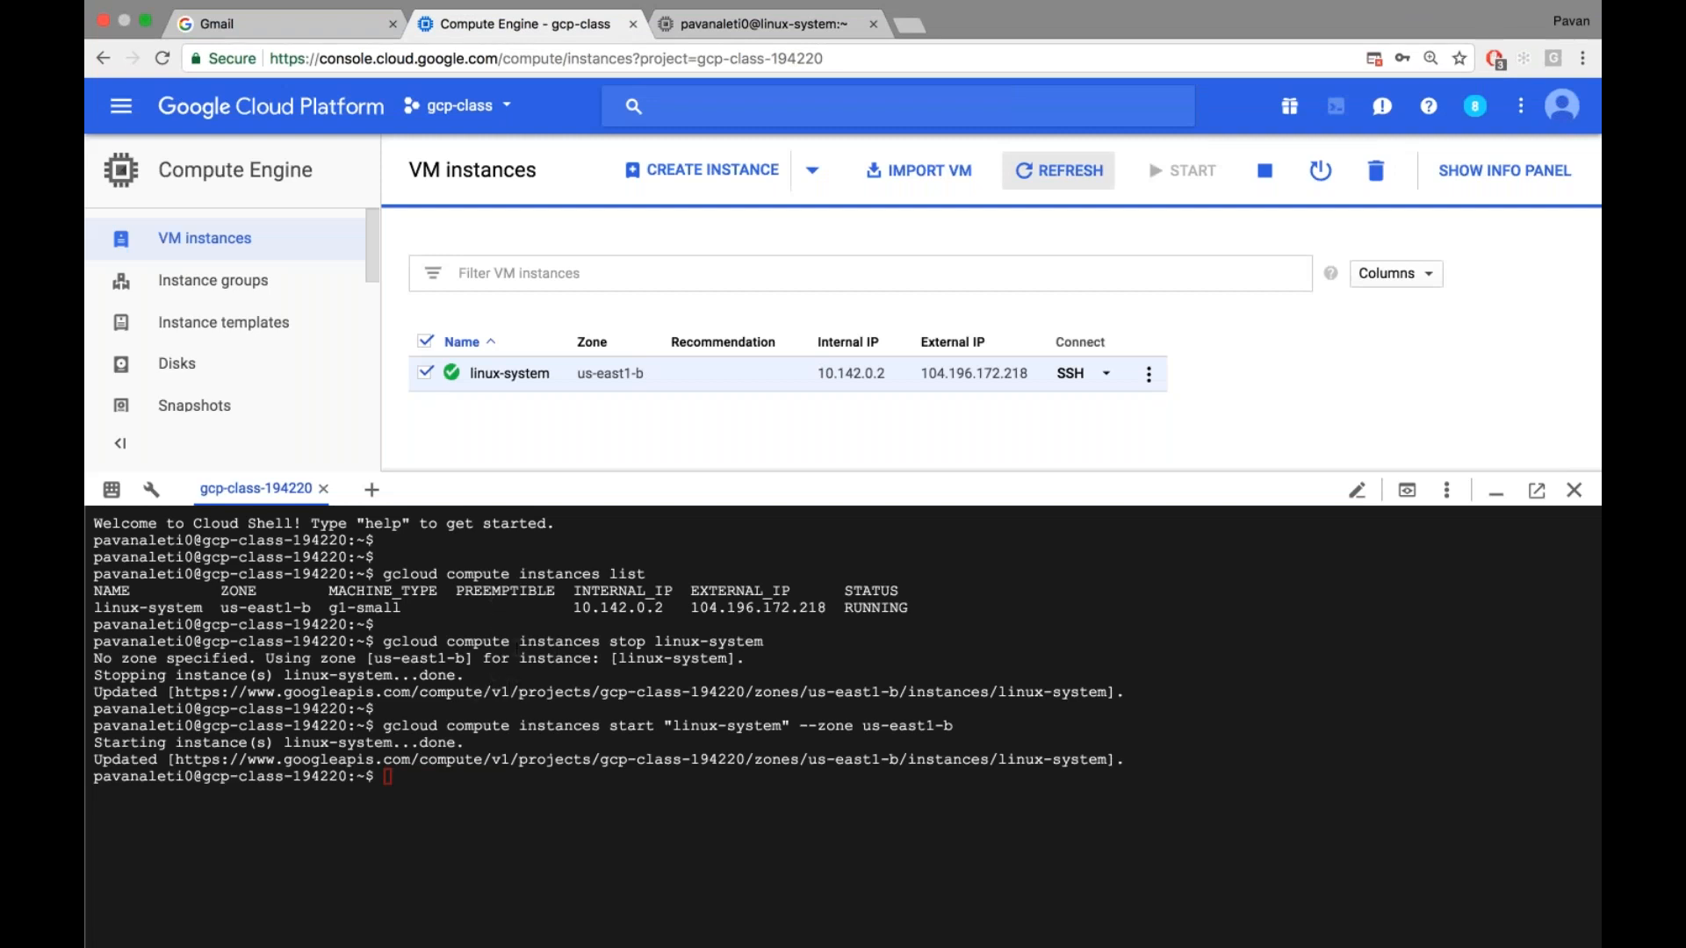
pyautogui.click(724, 26)
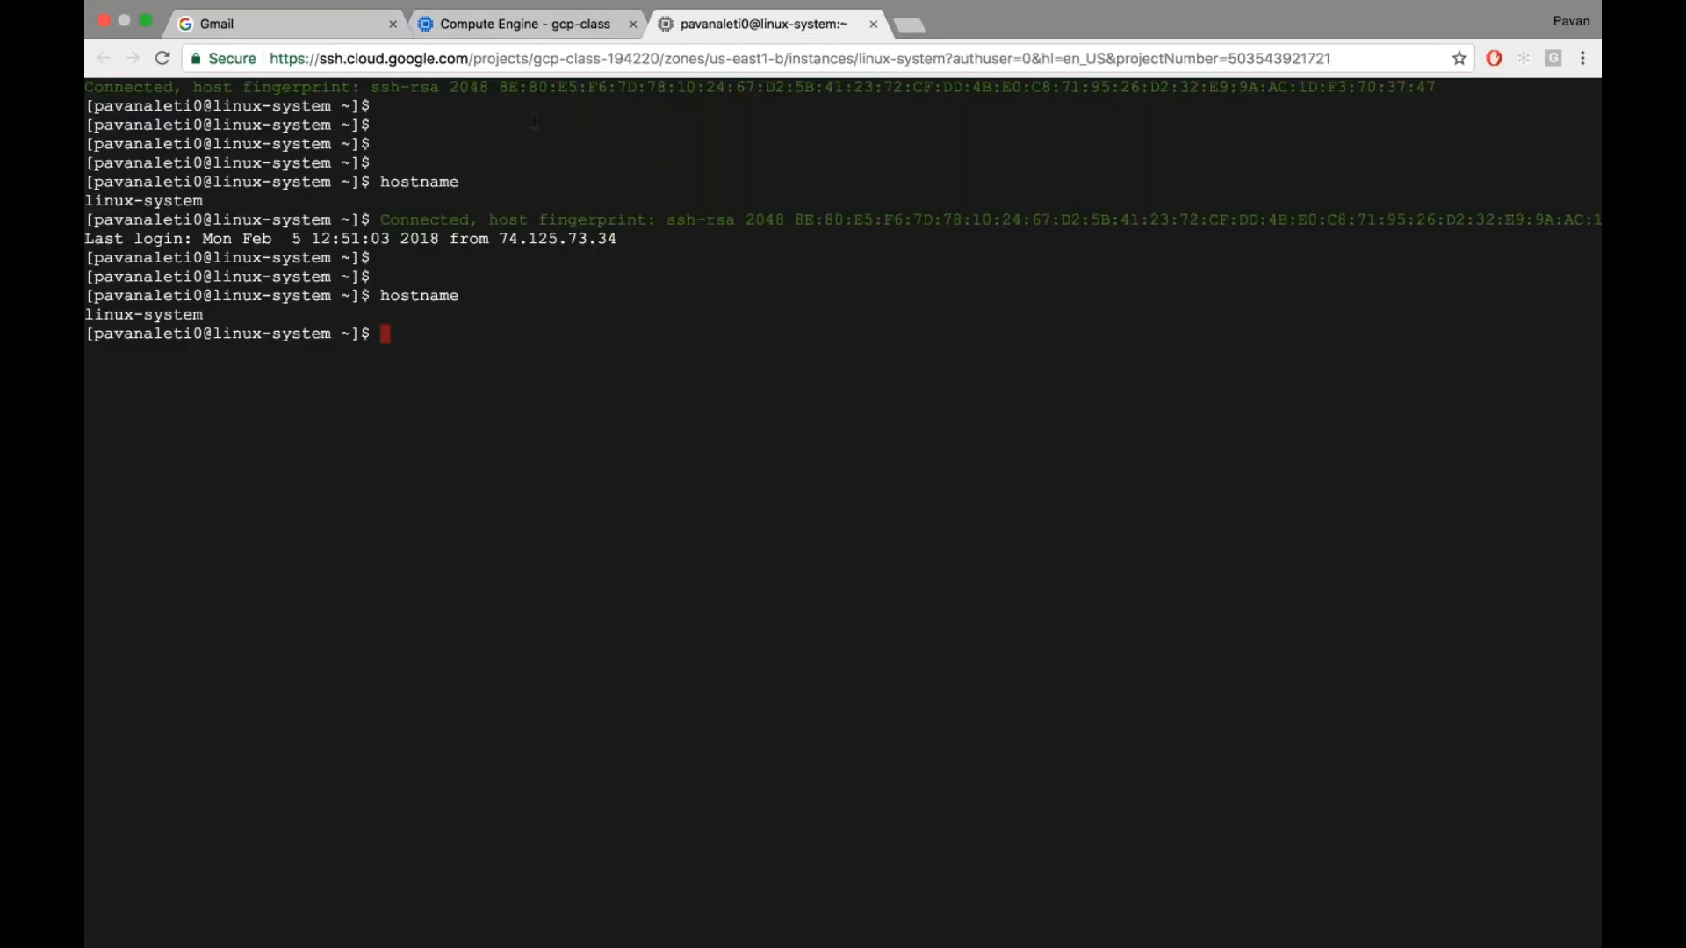
pyautogui.click(531, 24)
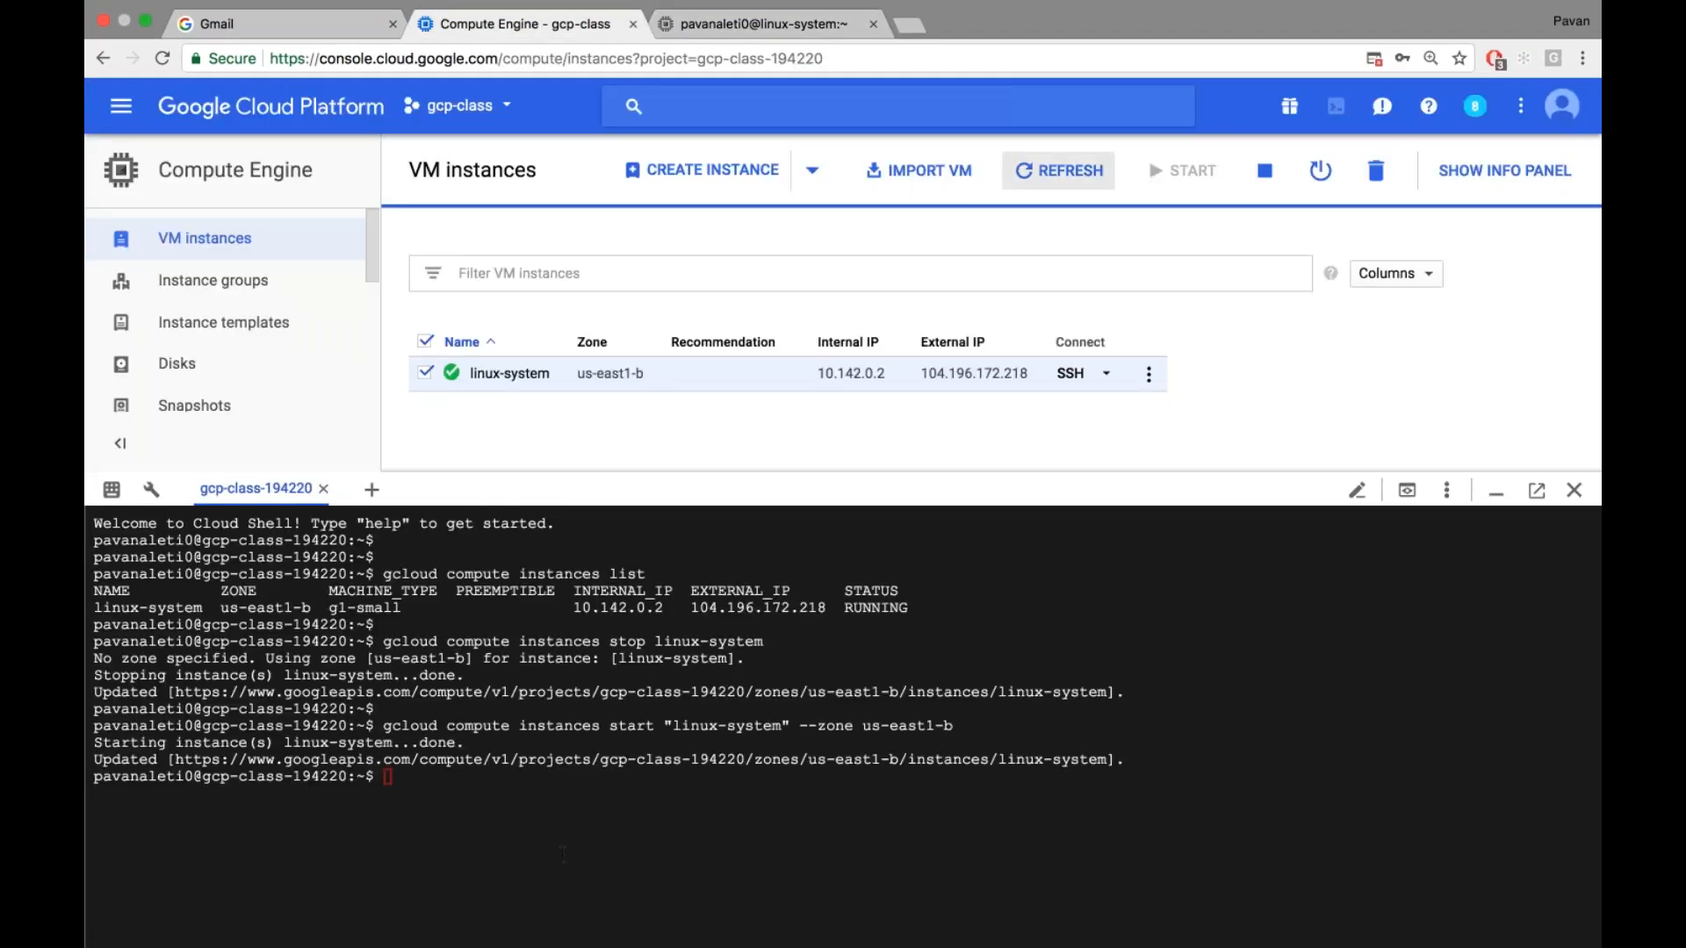
pyautogui.write('clear')
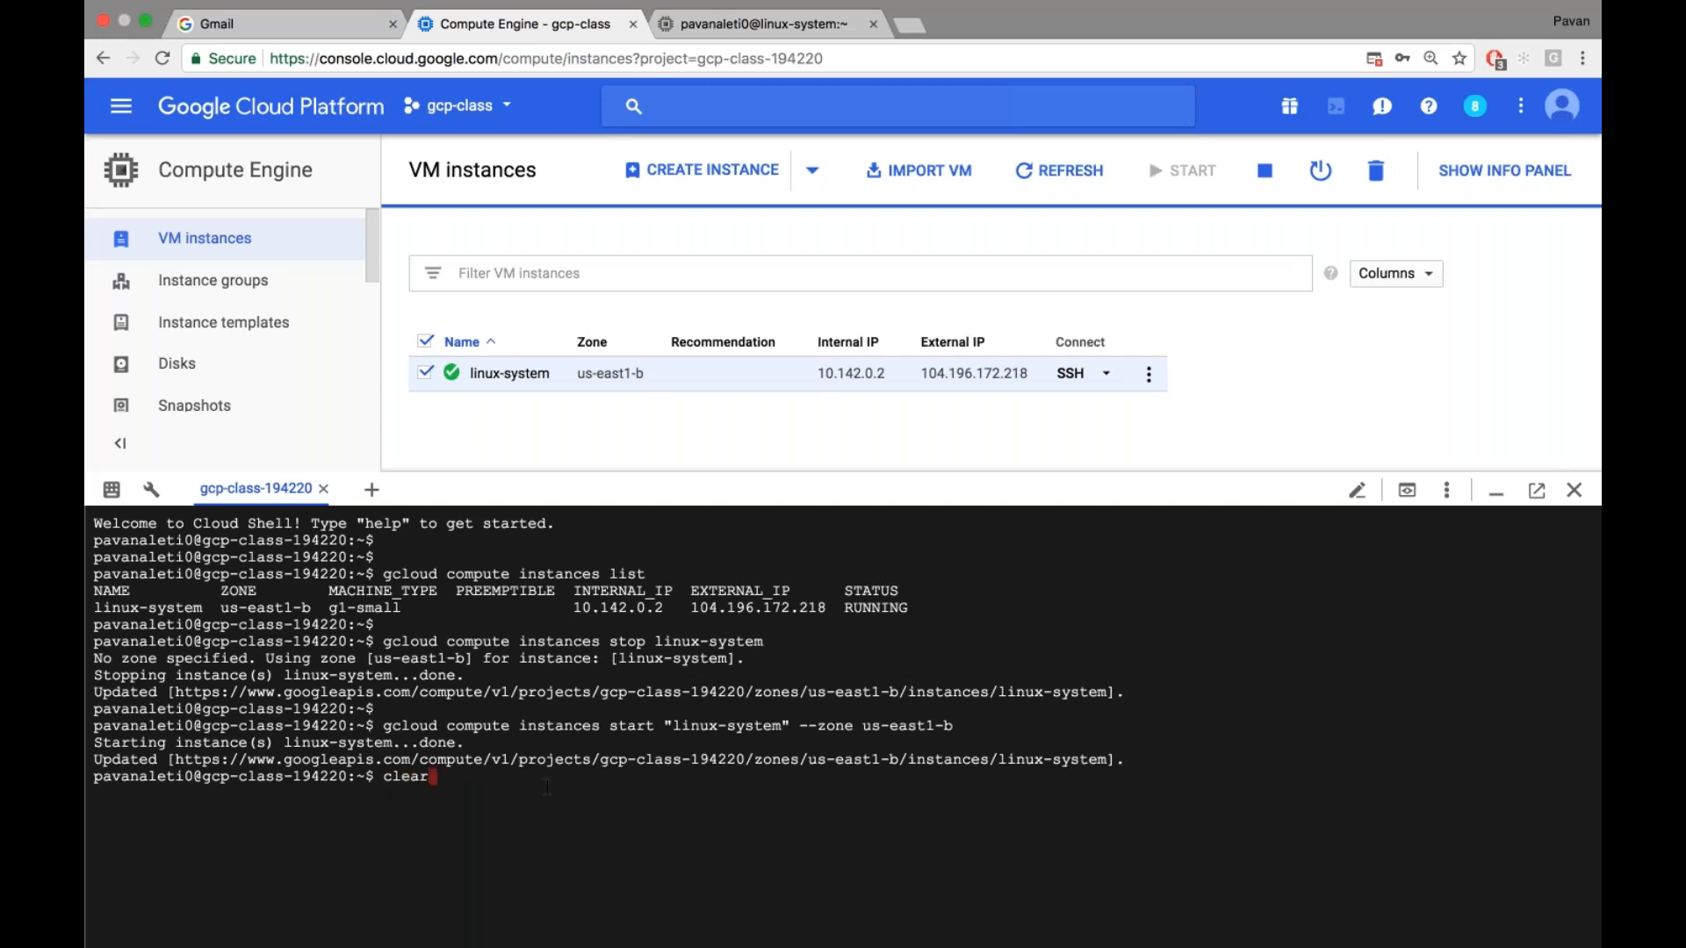
pyautogui.press('Return')
pyautogui.press('Return')
pyautogui.press('Return')
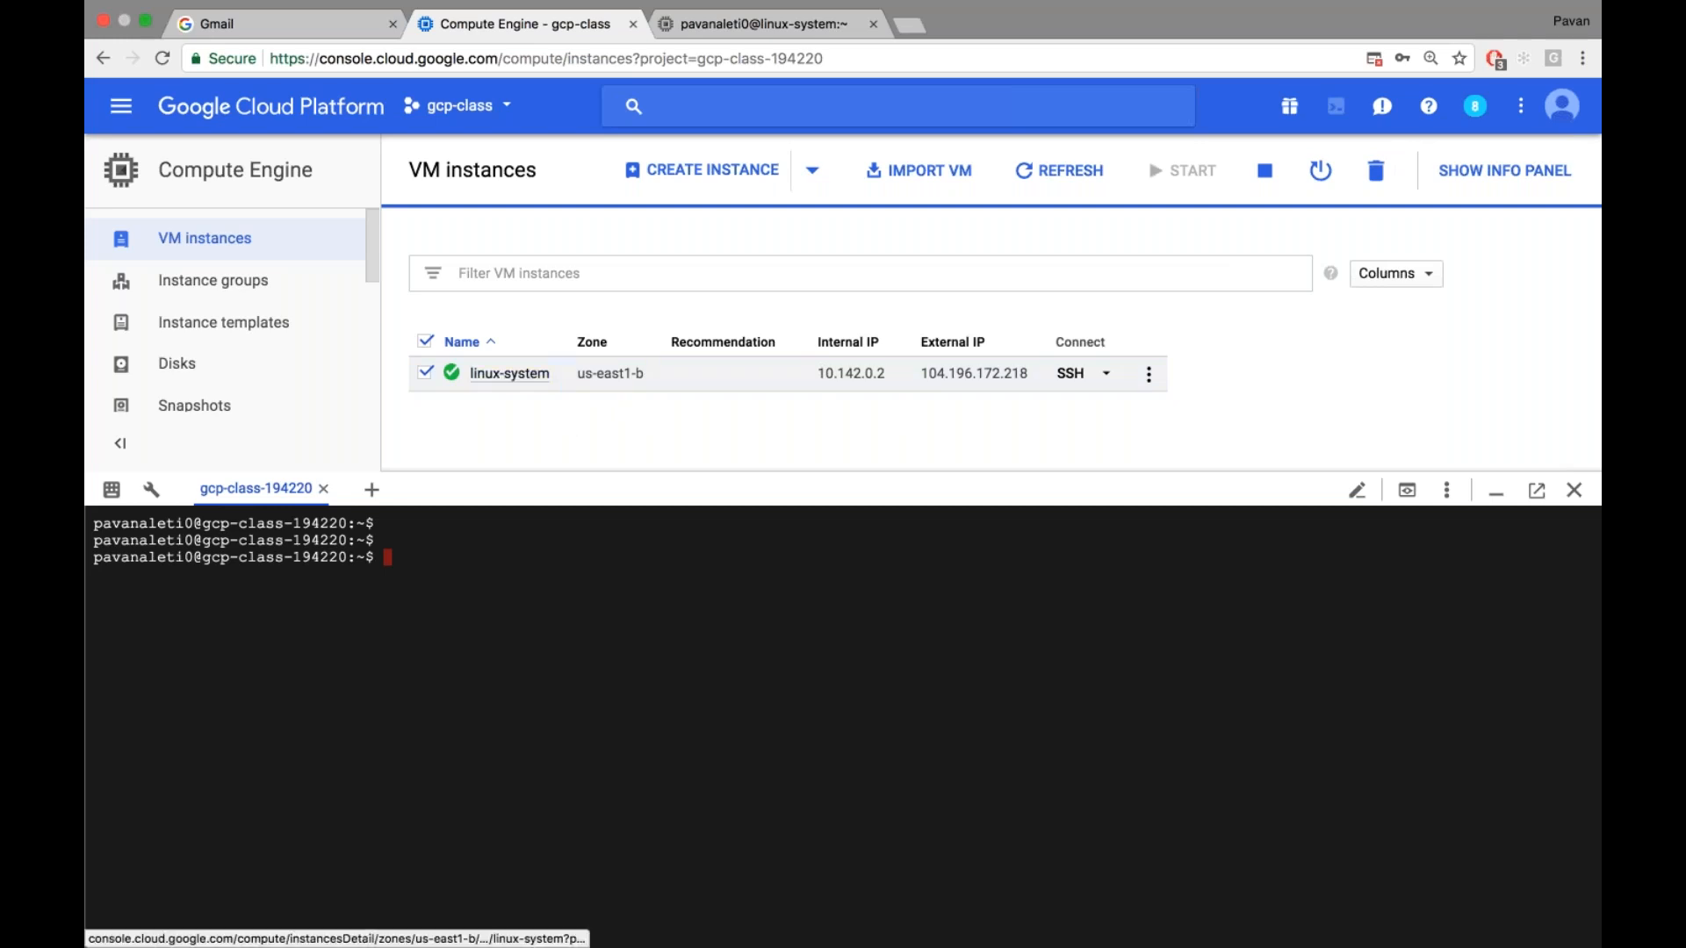
# Open the Compute Engine disks list and examine the linux-system disk's type, size, zone and the instance using it
pyautogui.click(205, 368)
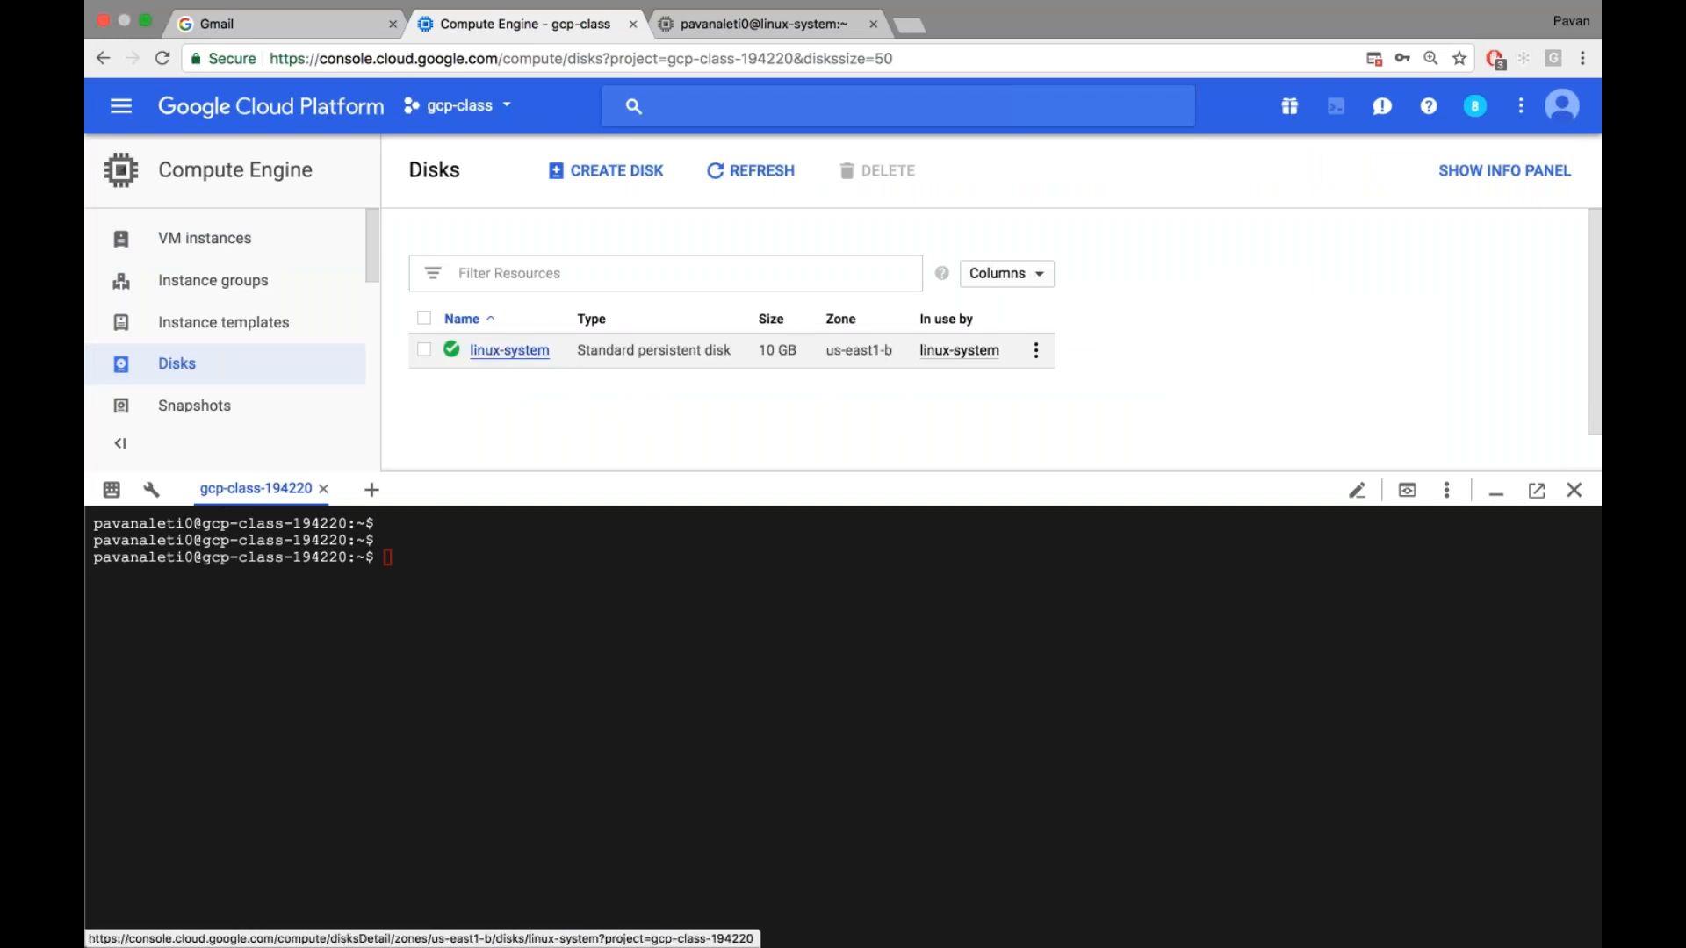
pyautogui.moveTo(760, 352); pyautogui.dragTo(803, 355)
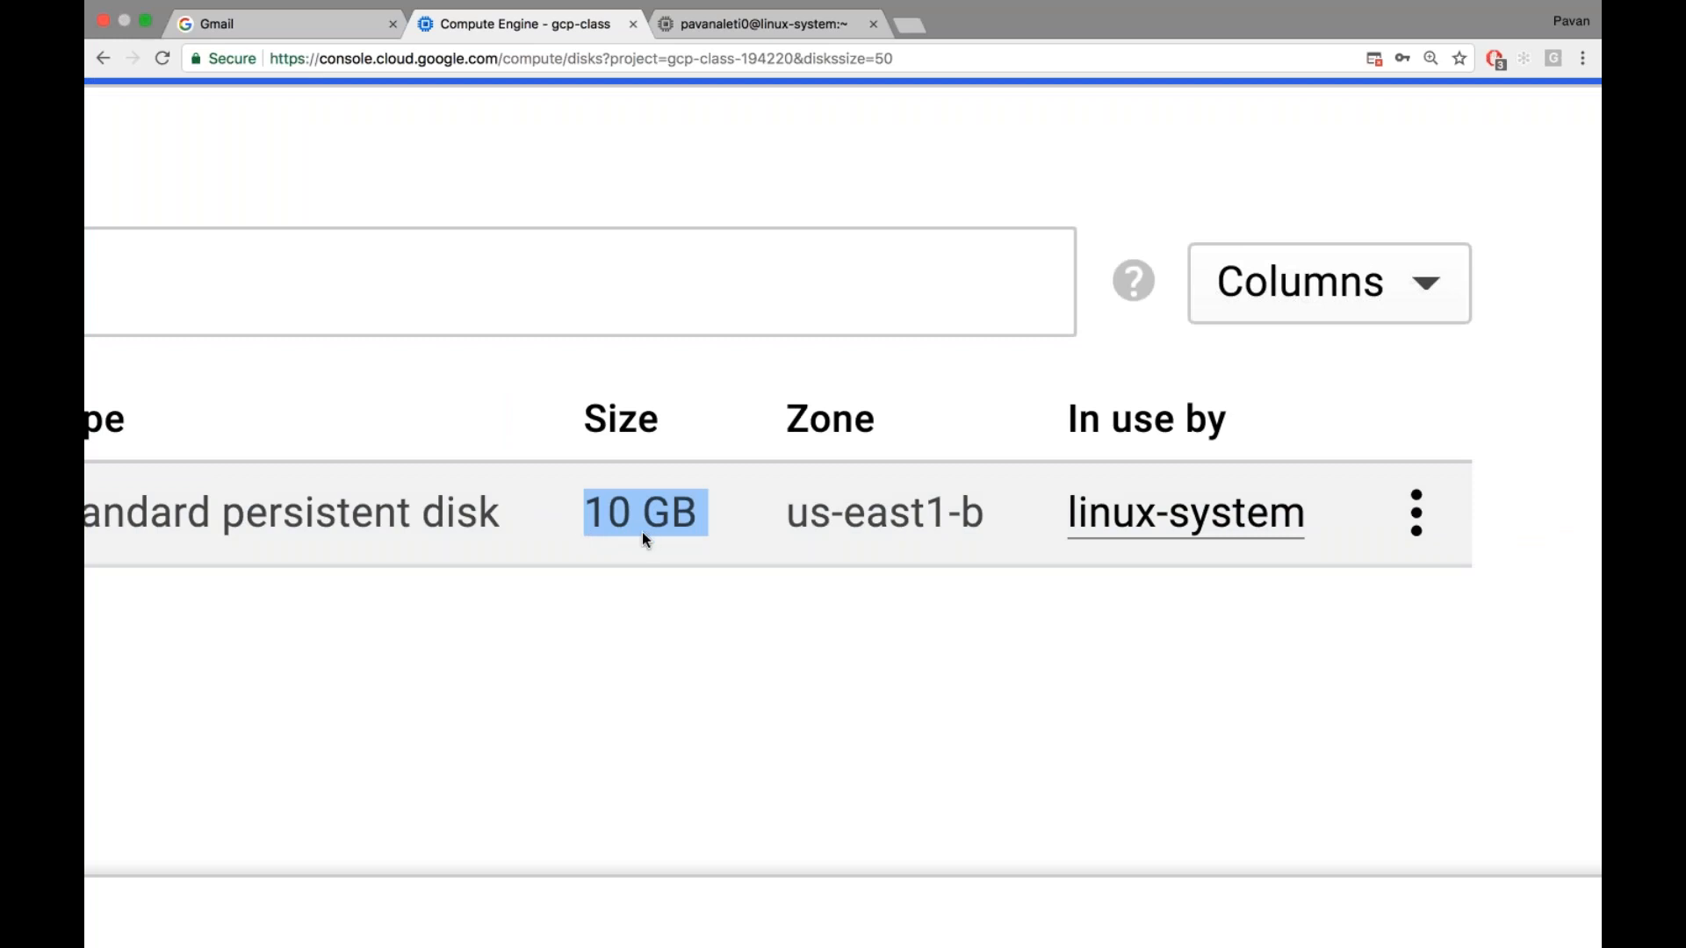
pyautogui.hscroll(-10, 641, 532)
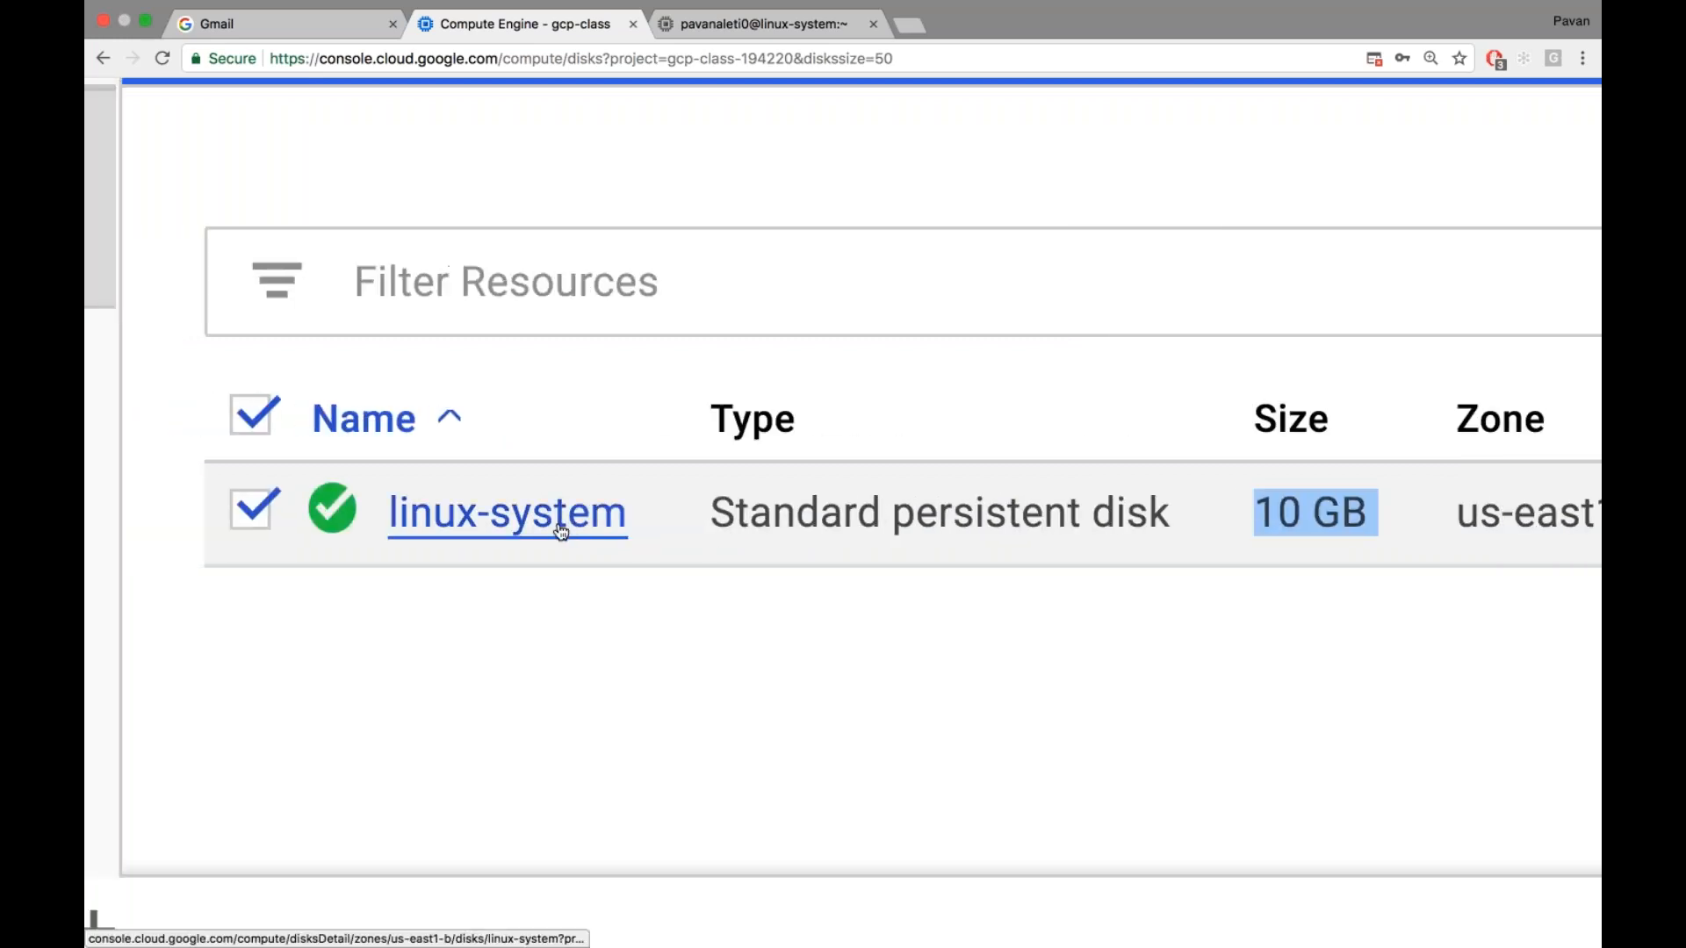
pyautogui.hscroll(10, 567, 527)
pyautogui.hscroll(2, 568, 531)
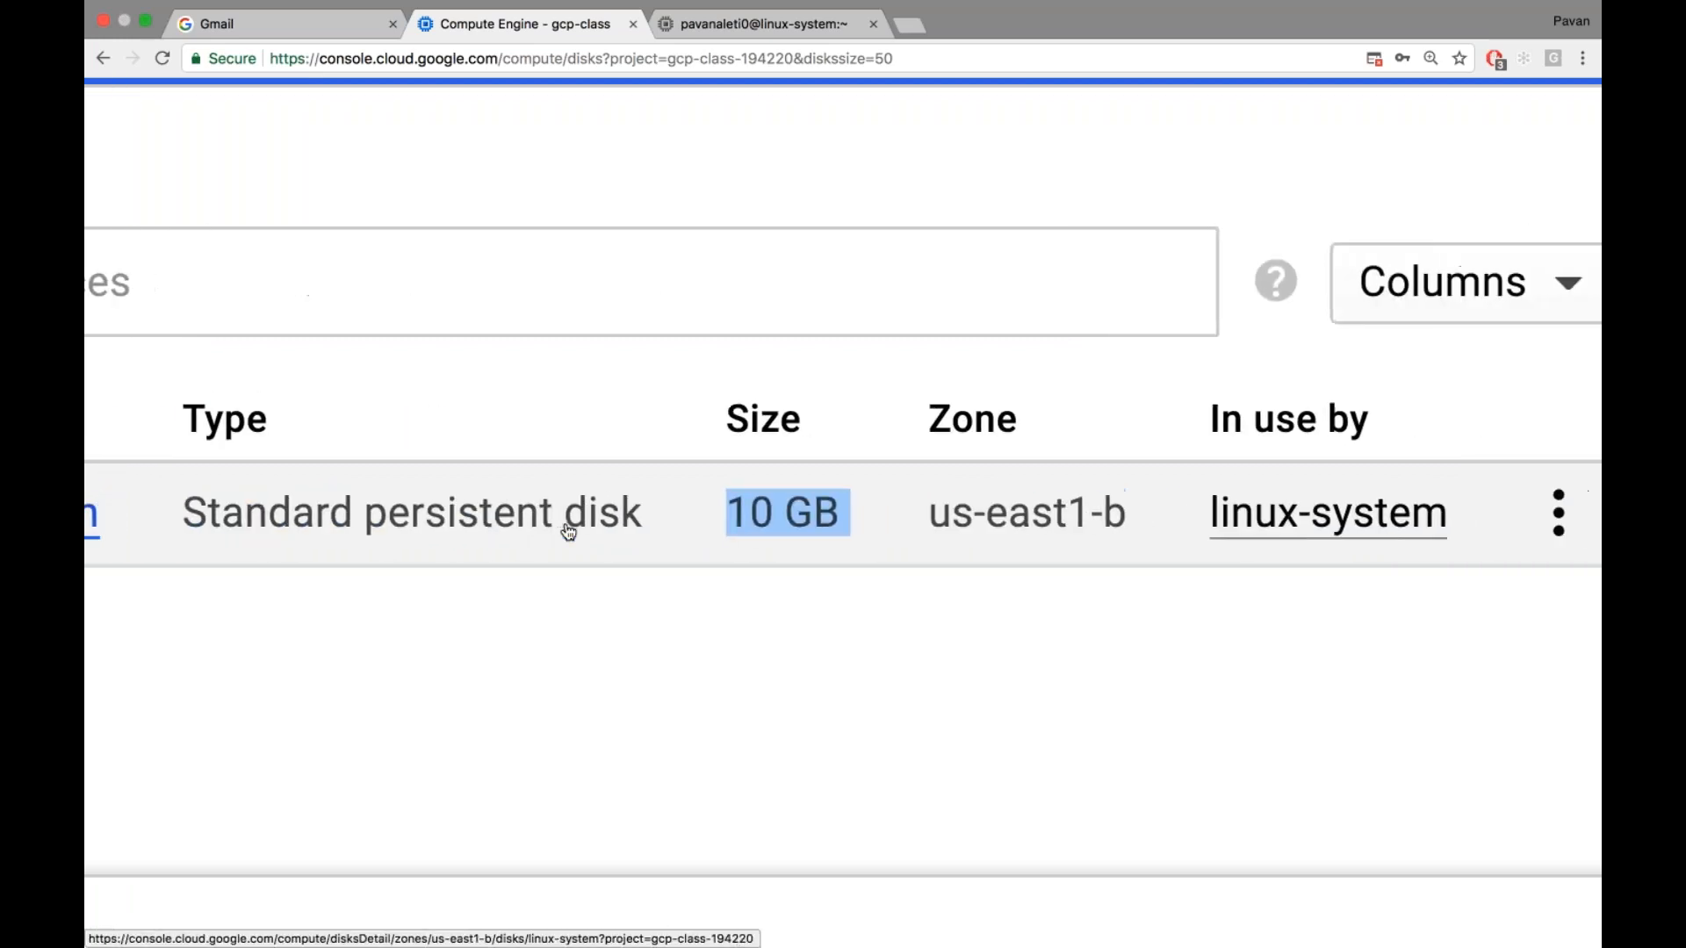
pyautogui.hscroll(2, 759, 519)
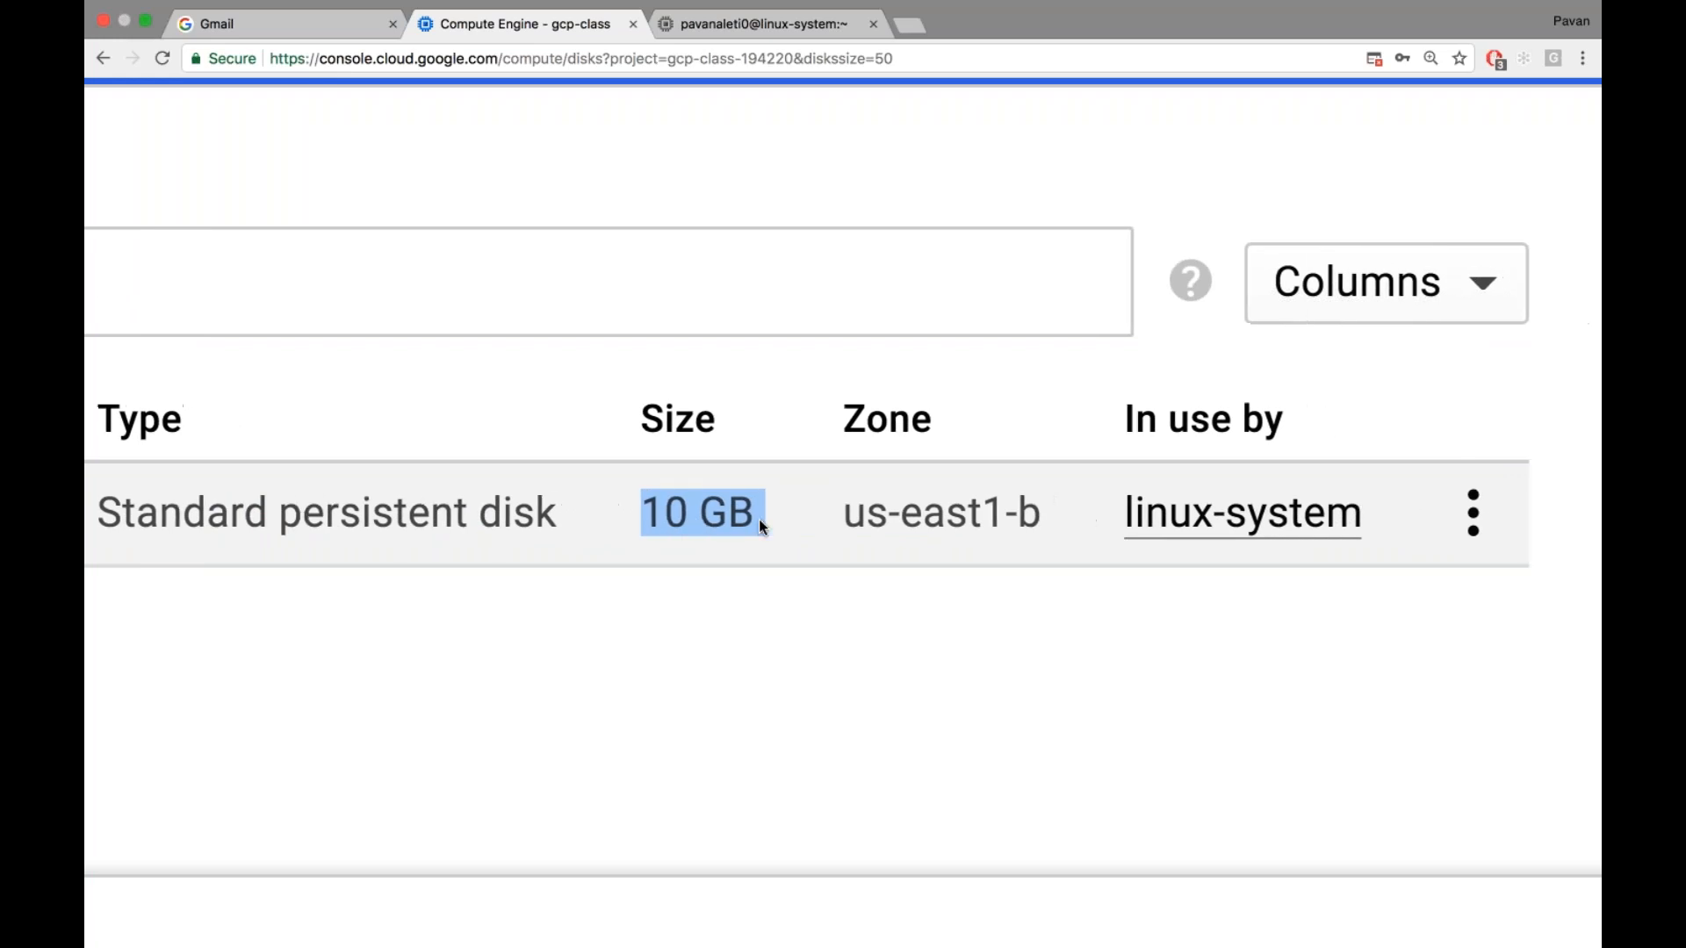
pyautogui.hscroll(5, 867, 518)
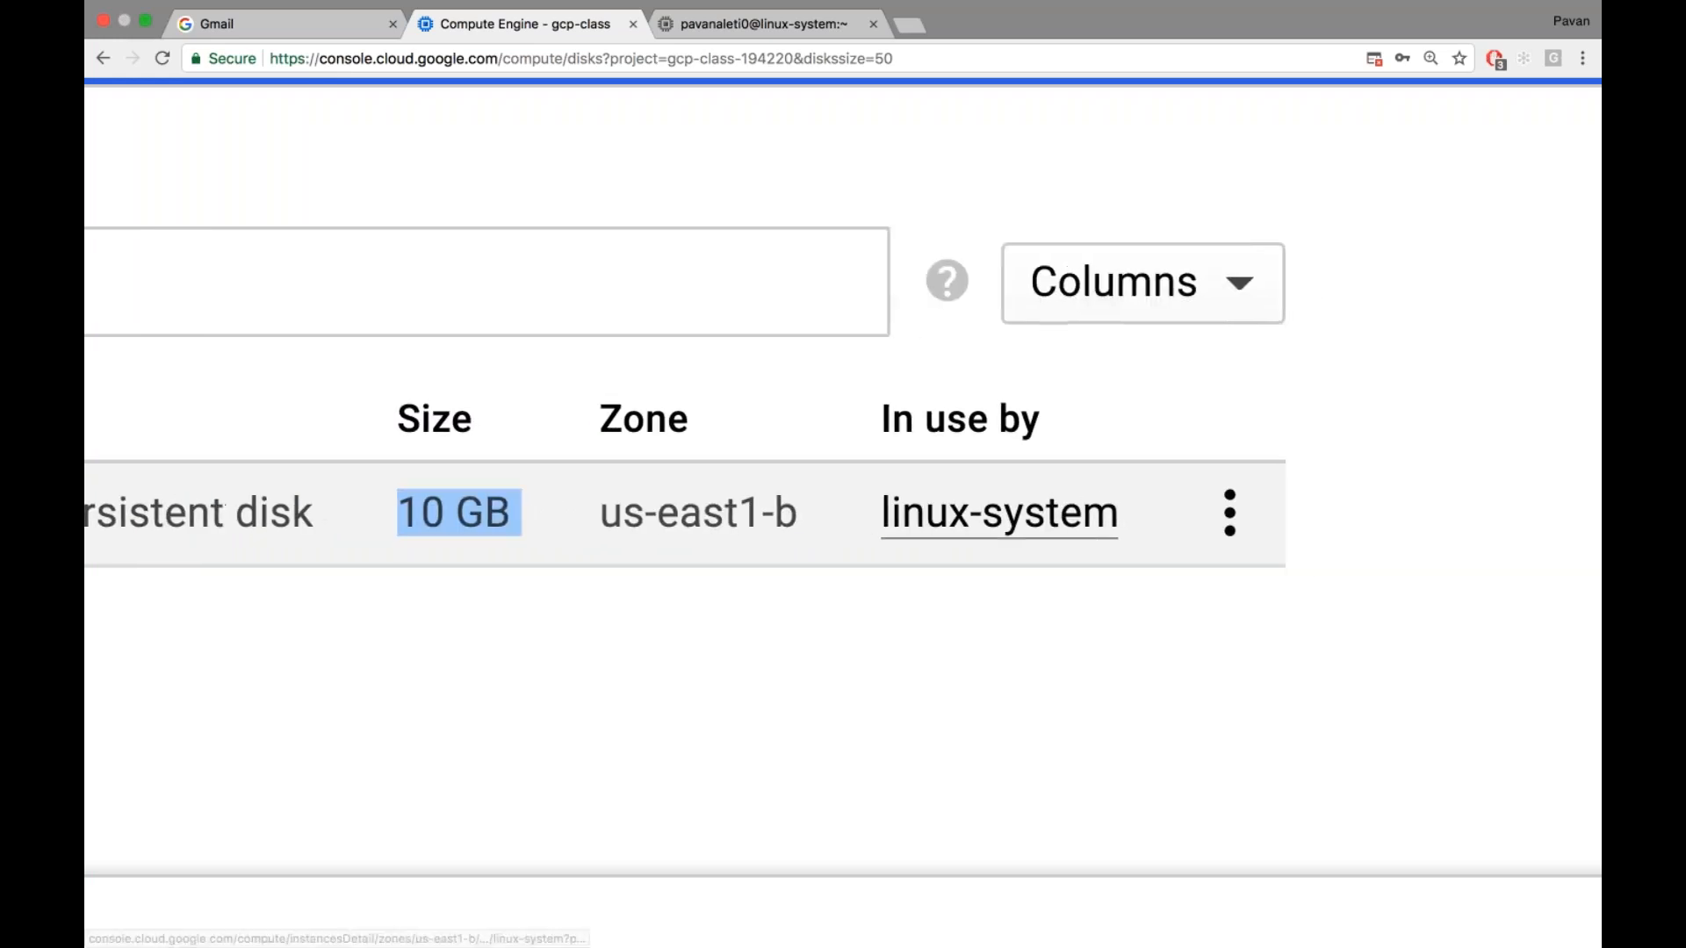
pyautogui.hscroll(-10, 1001, 528)
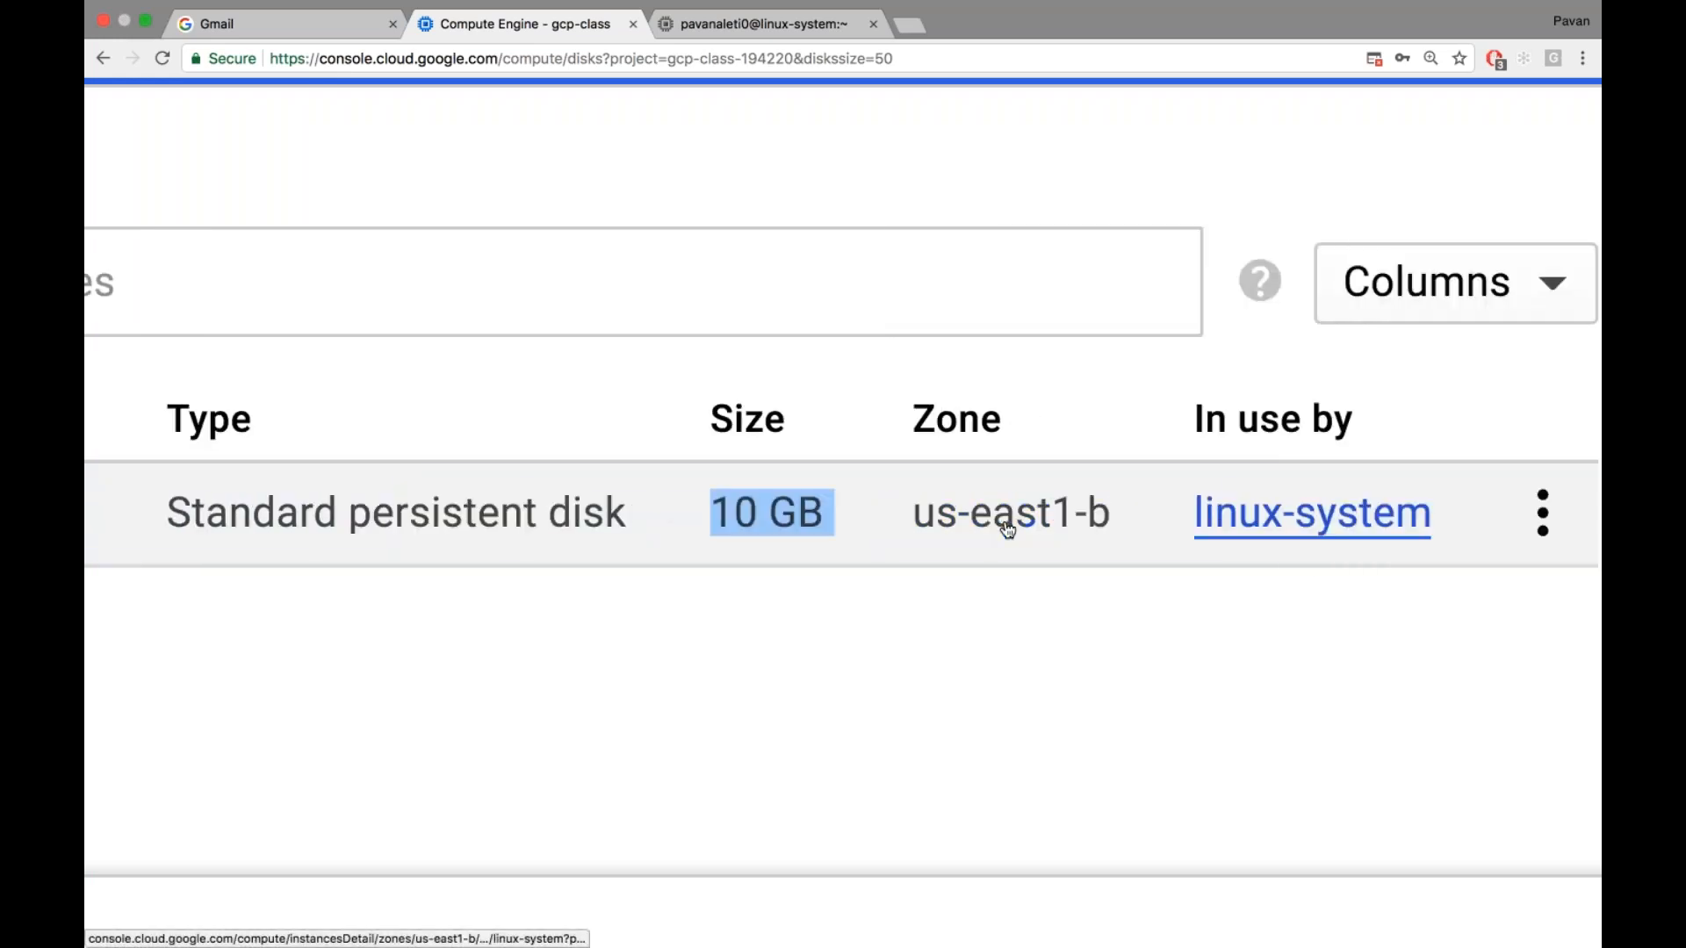
pyautogui.hscroll(-3, 1046, 516)
pyautogui.hscroll(5, 1046, 516)
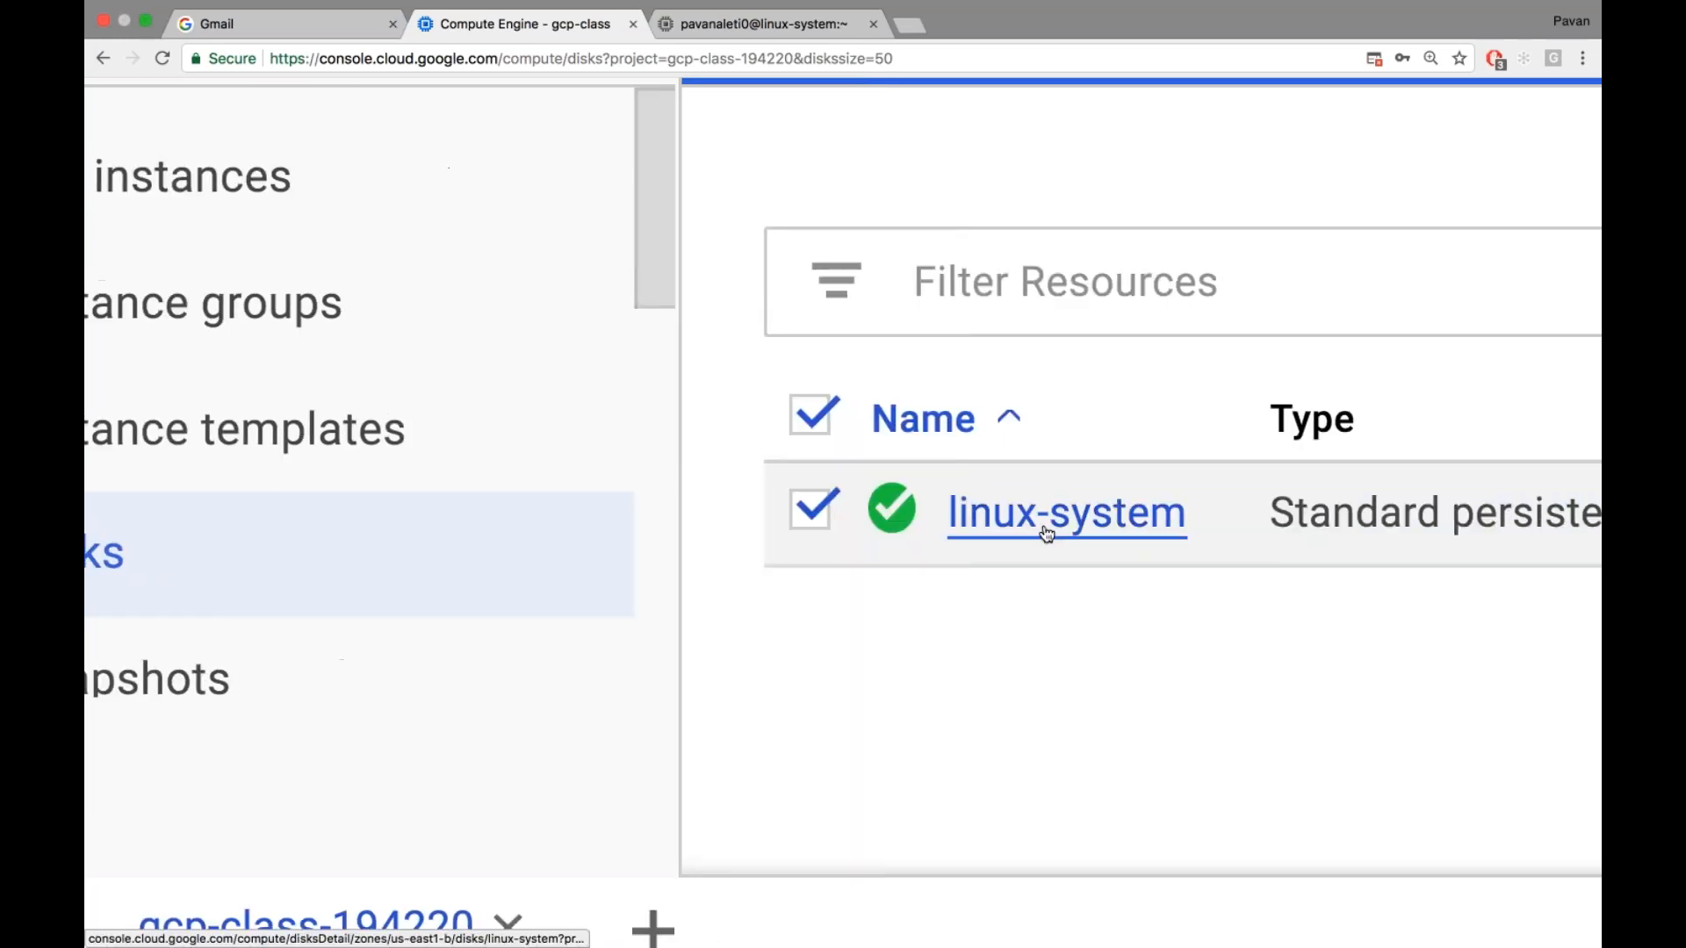
pyautogui.scroll(-10, 1047, 517)
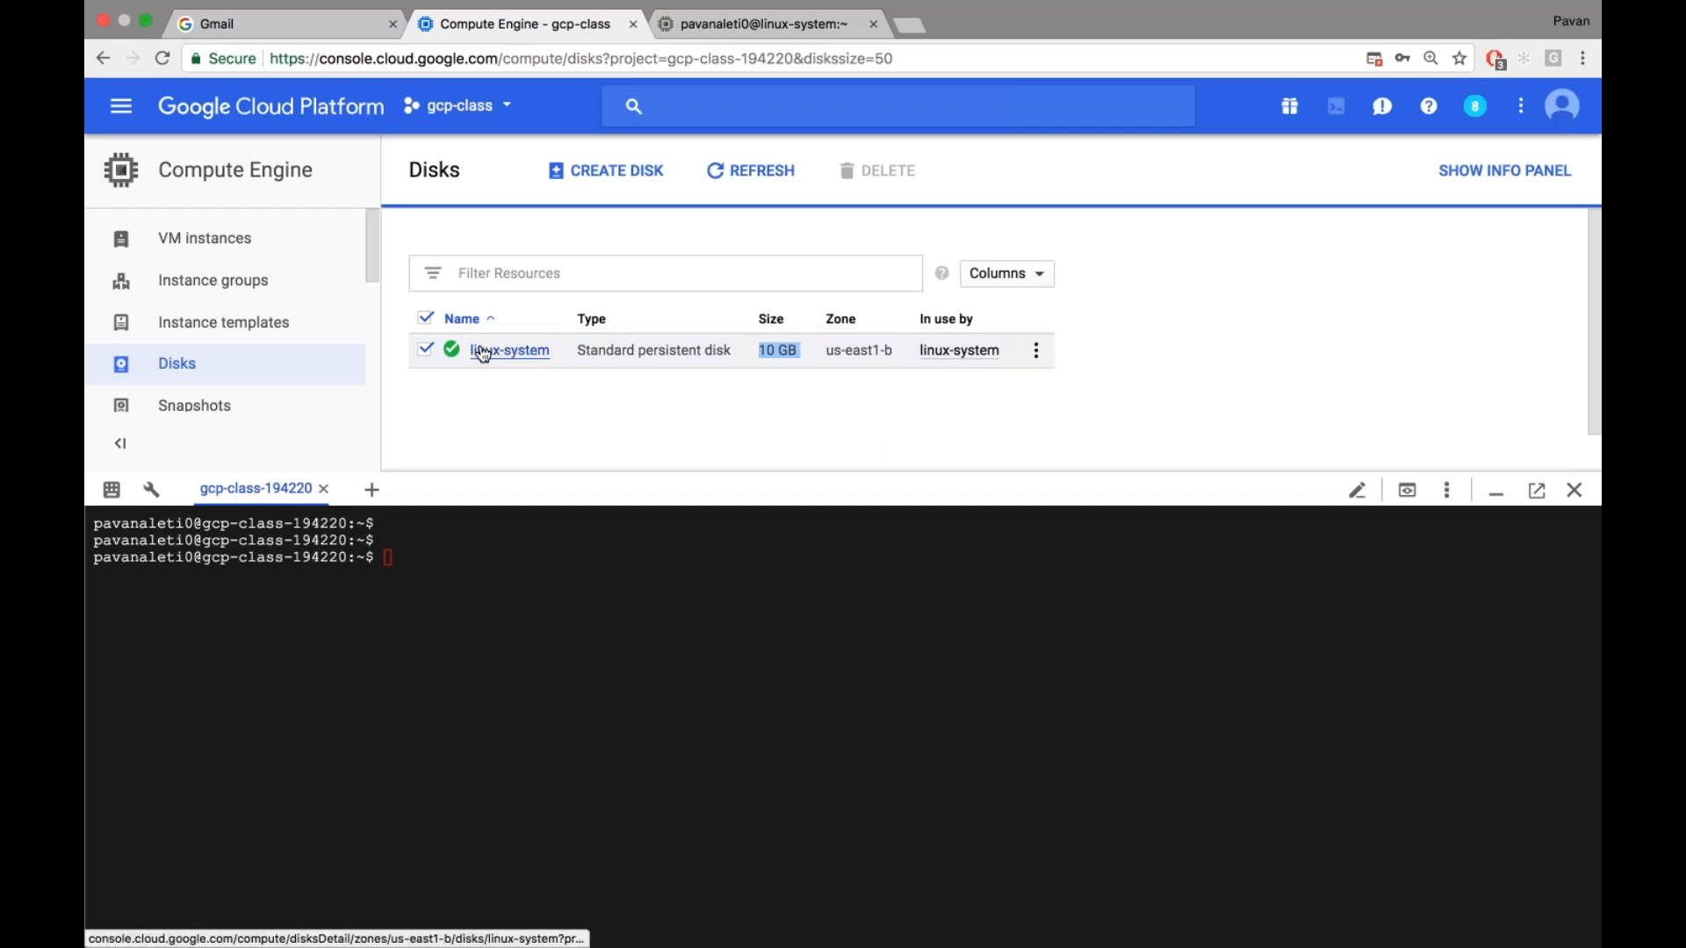
# Return to the VM instances list, select linux-system and look over its zone and IP details
pyautogui.click(207, 240)
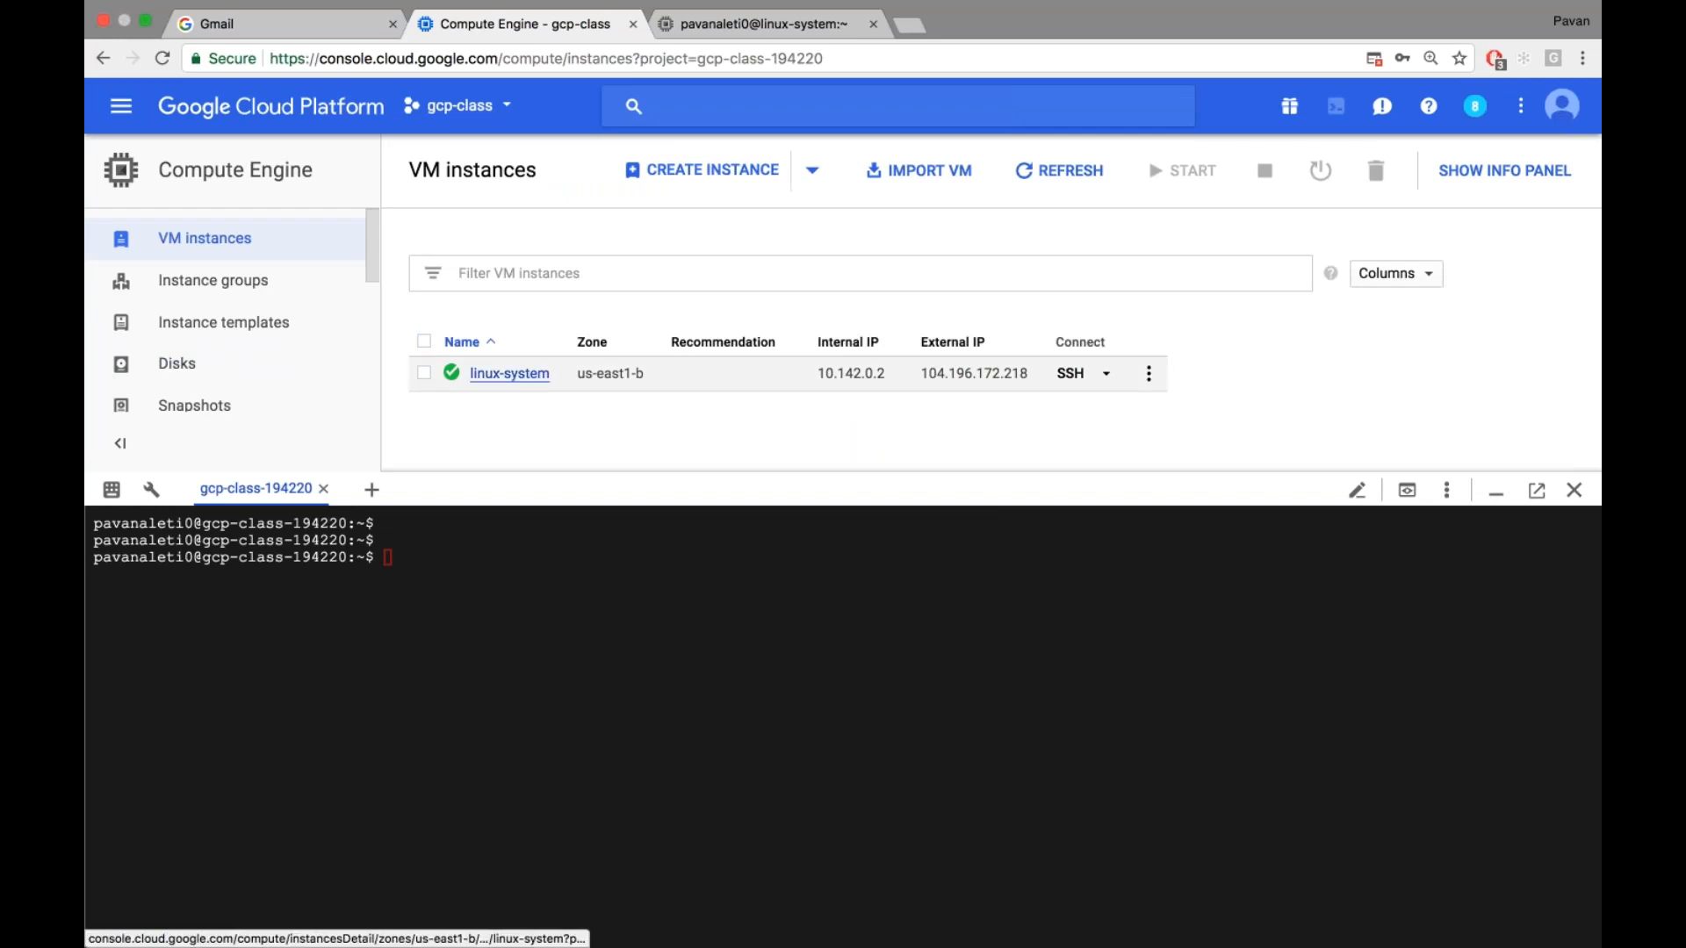
pyautogui.click(422, 548)
pyautogui.press('Return')
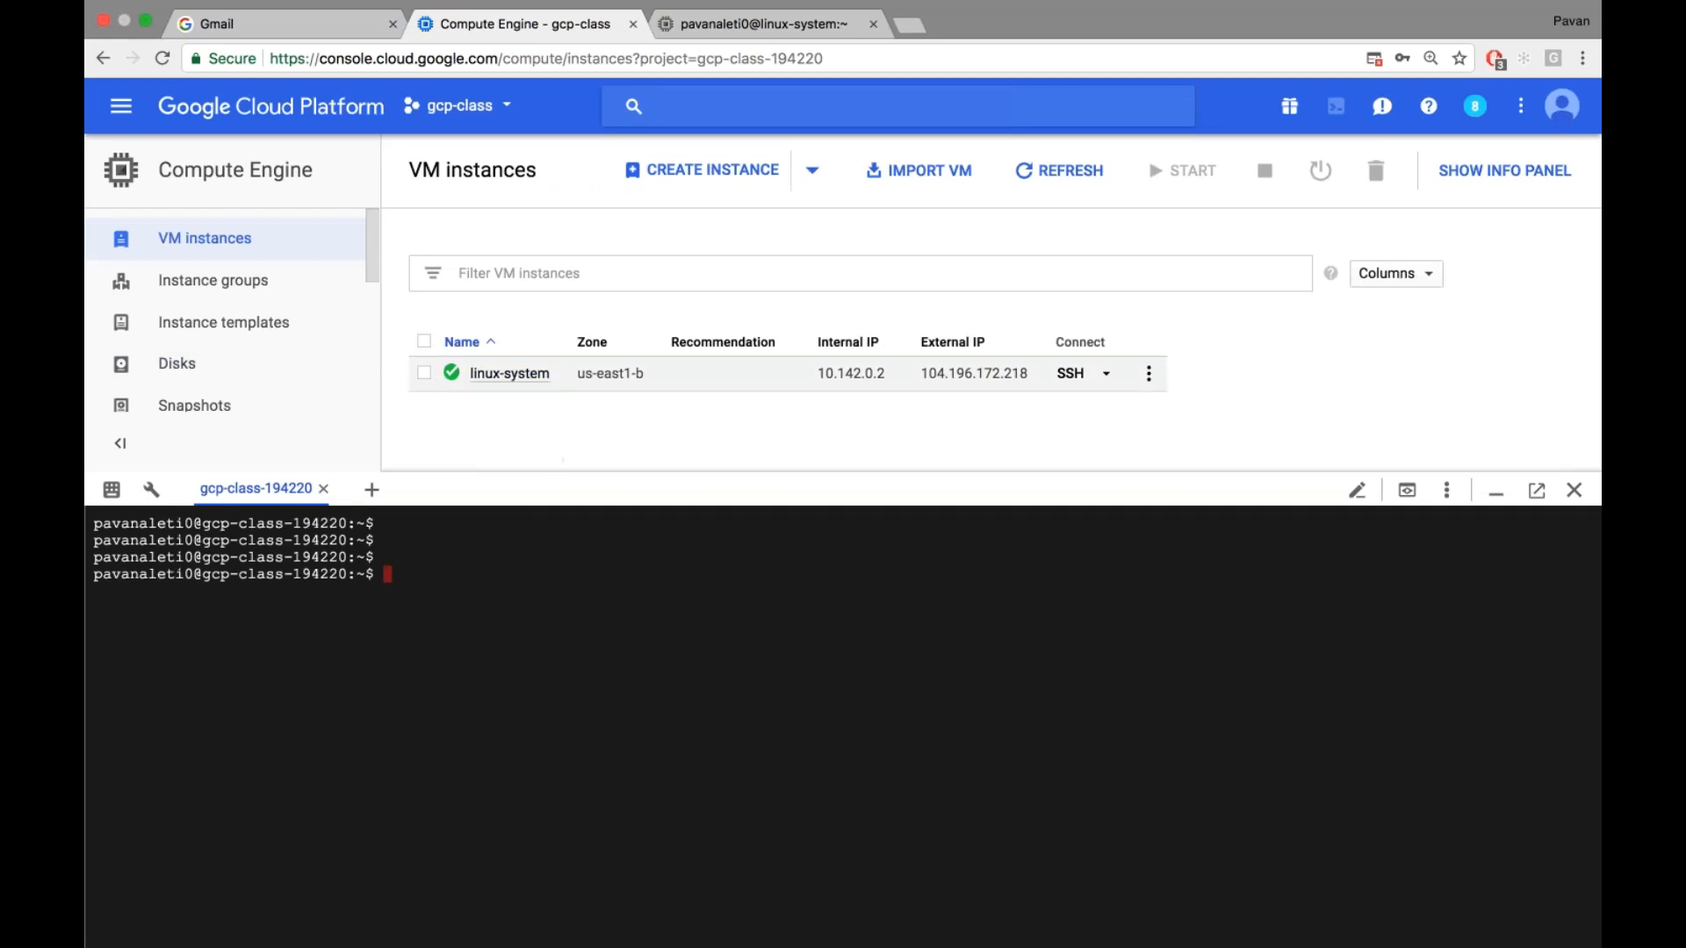
pyautogui.click(425, 373)
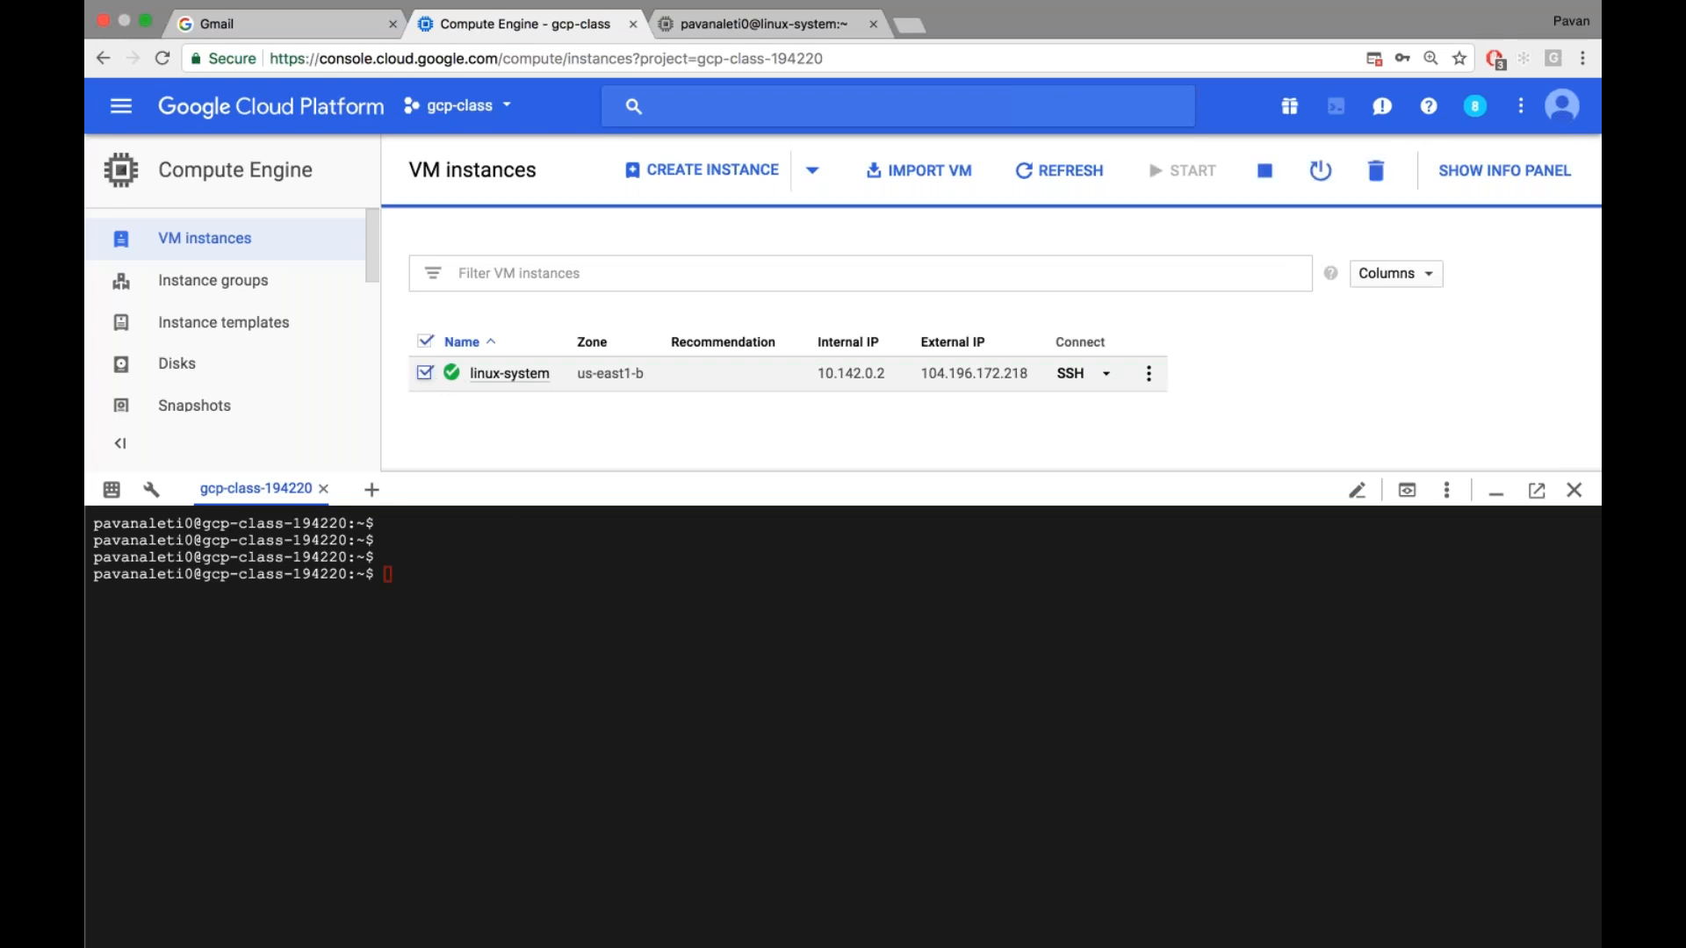
pyautogui.scroll(5, 425, 374)
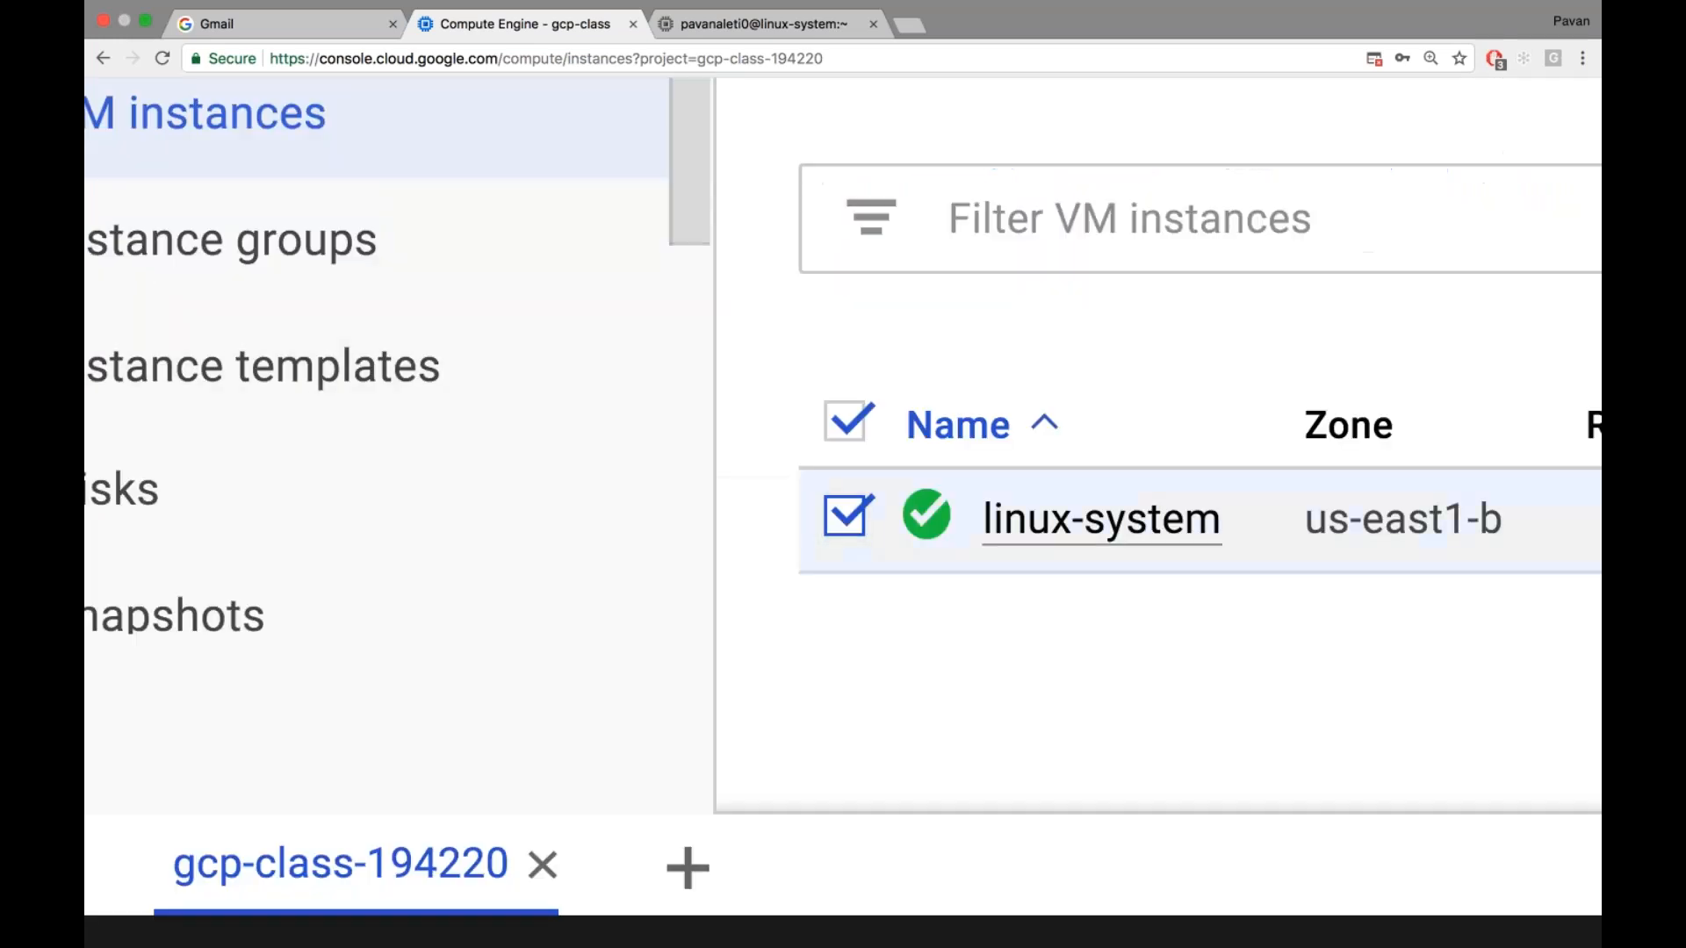
pyautogui.hscroll(3, 841, 547)
pyautogui.hscroll(5, 841, 552)
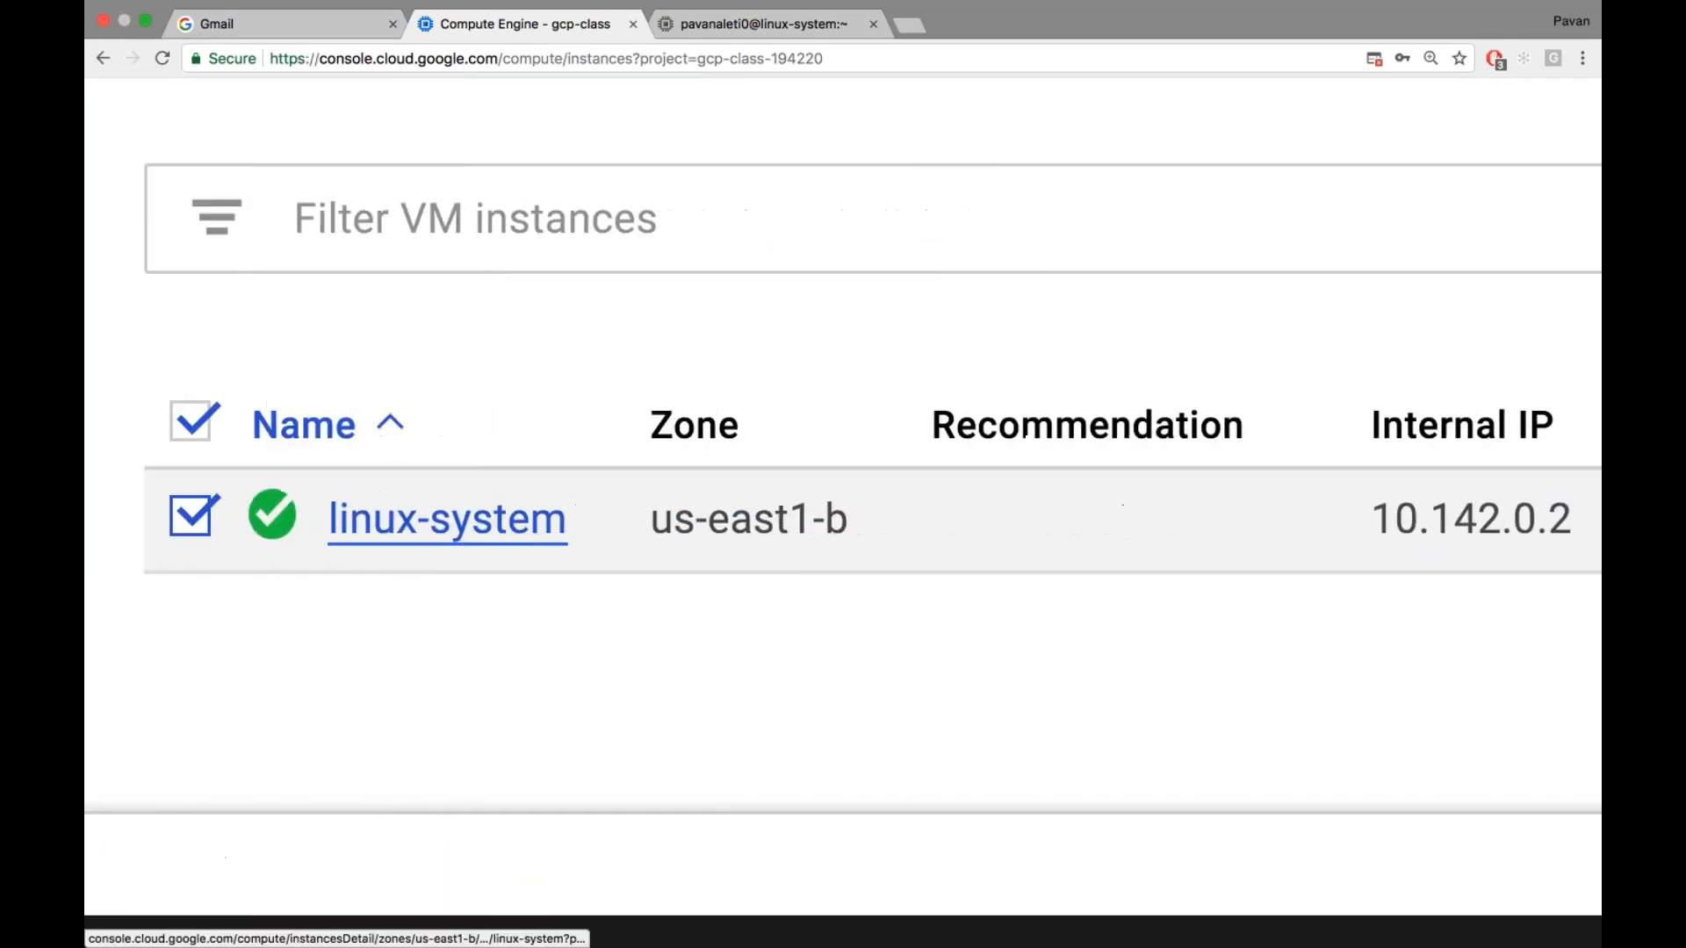
pyautogui.scroll(-5, 447, 519)
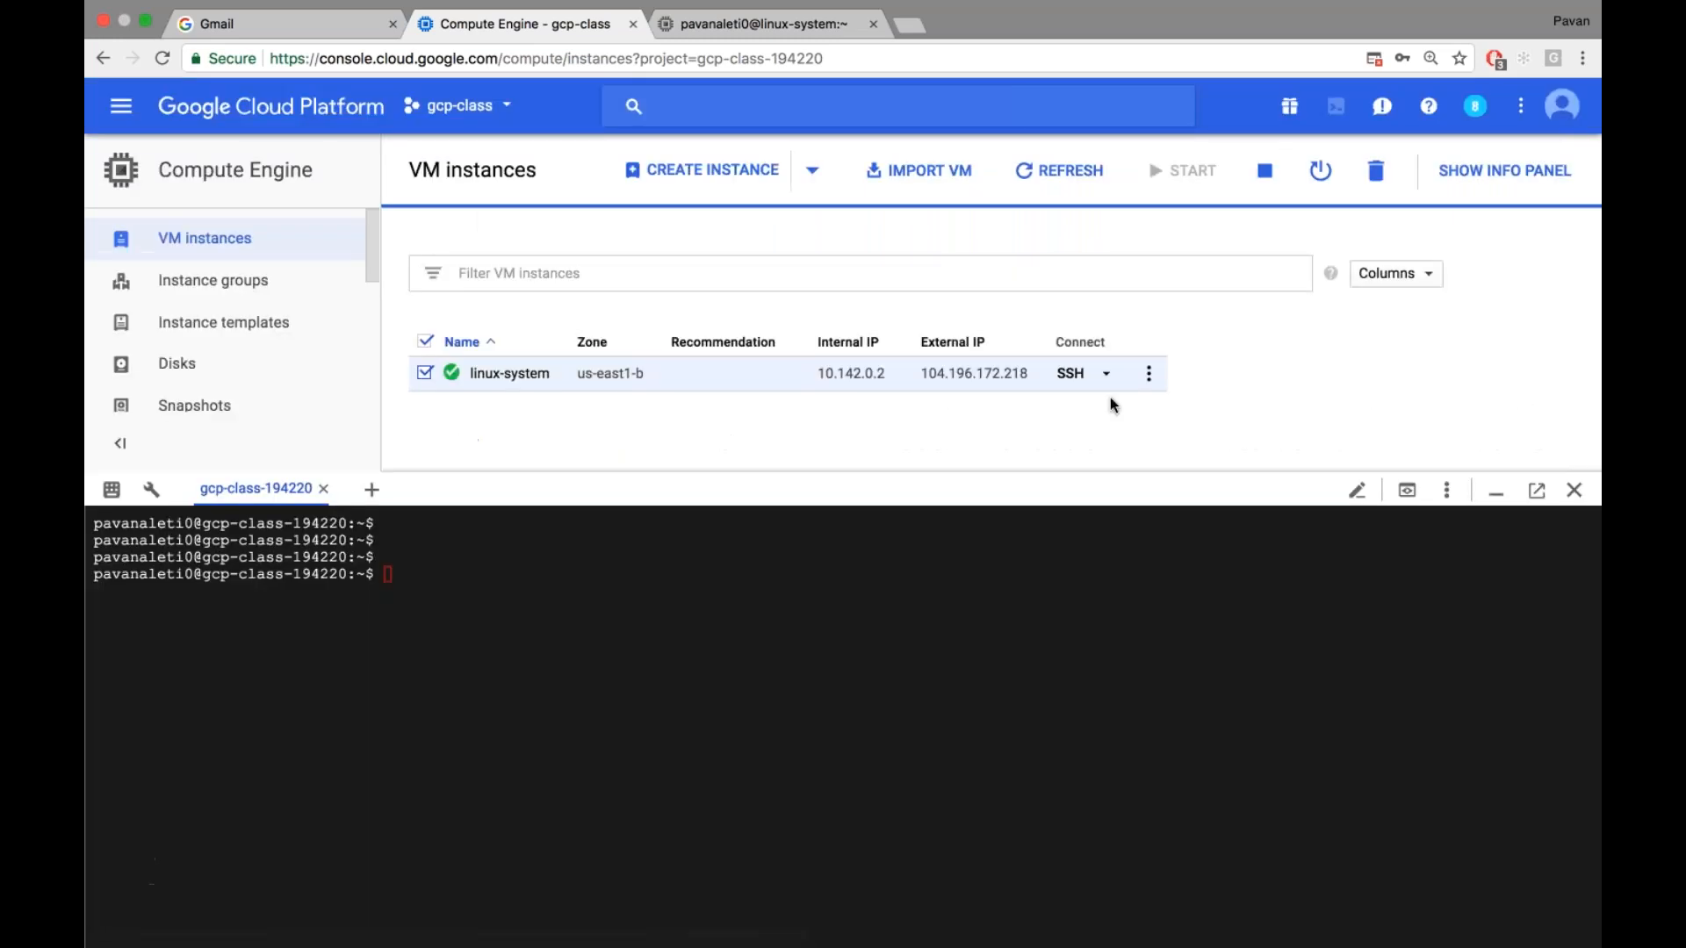
# Show the additional actions for the linux-system instance and examine its start, stop, reset and delete options
pyautogui.scroll(5, 1149, 378)
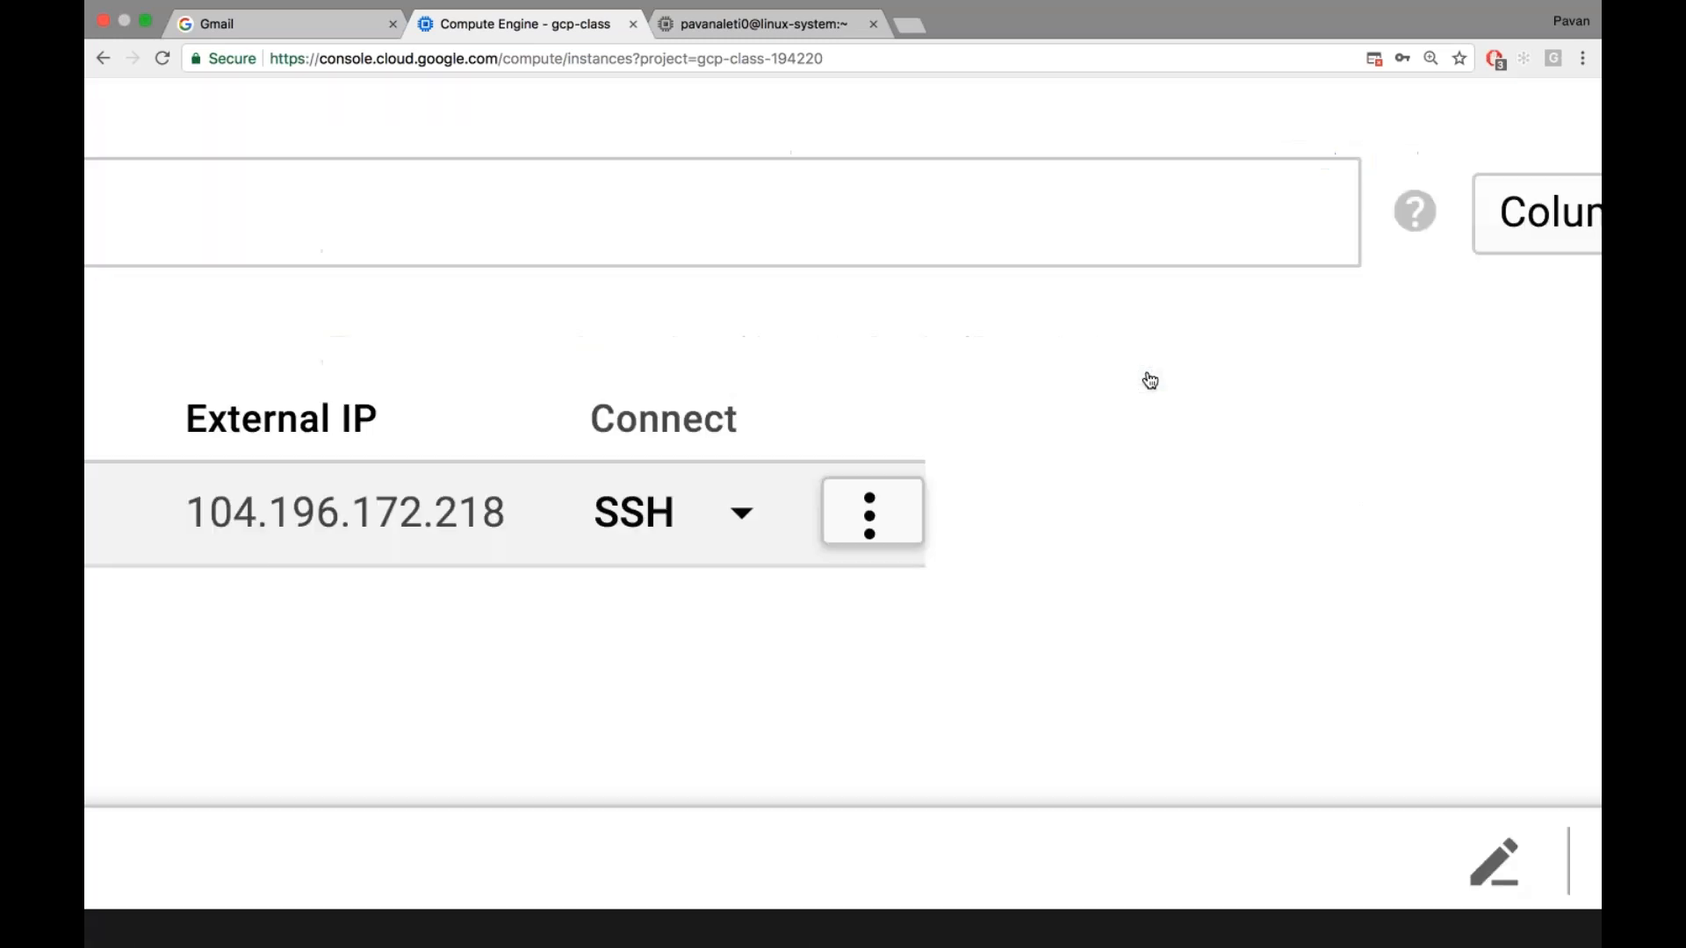
pyautogui.click(1150, 373)
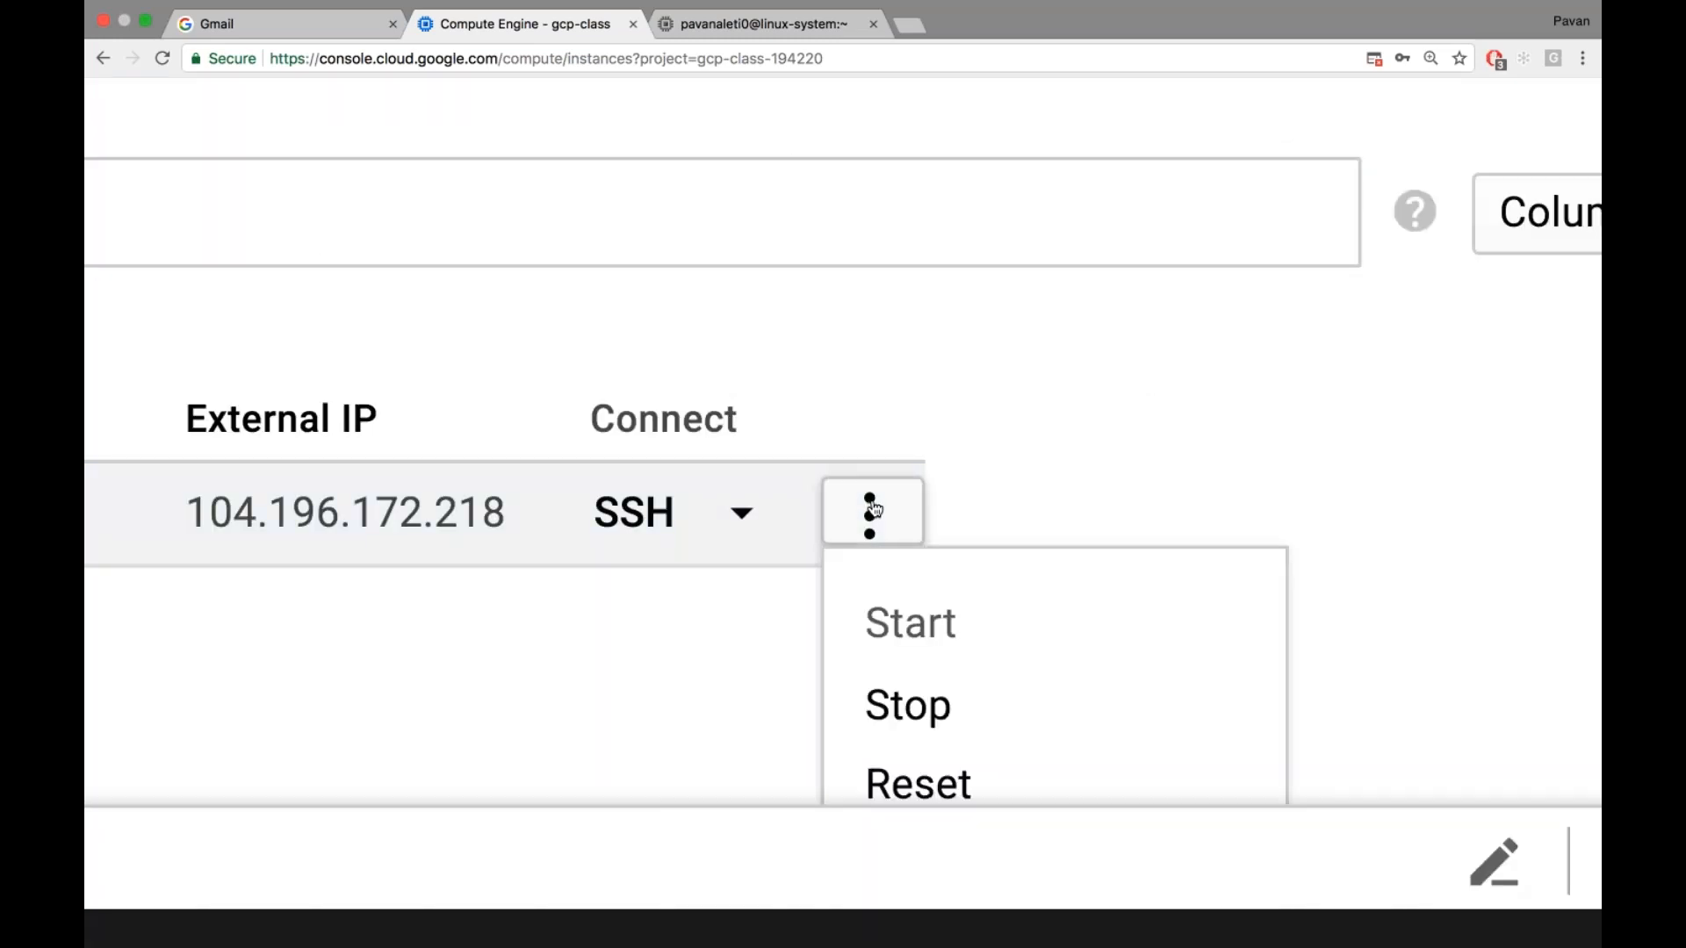
pyautogui.scroll(-3, 922, 606)
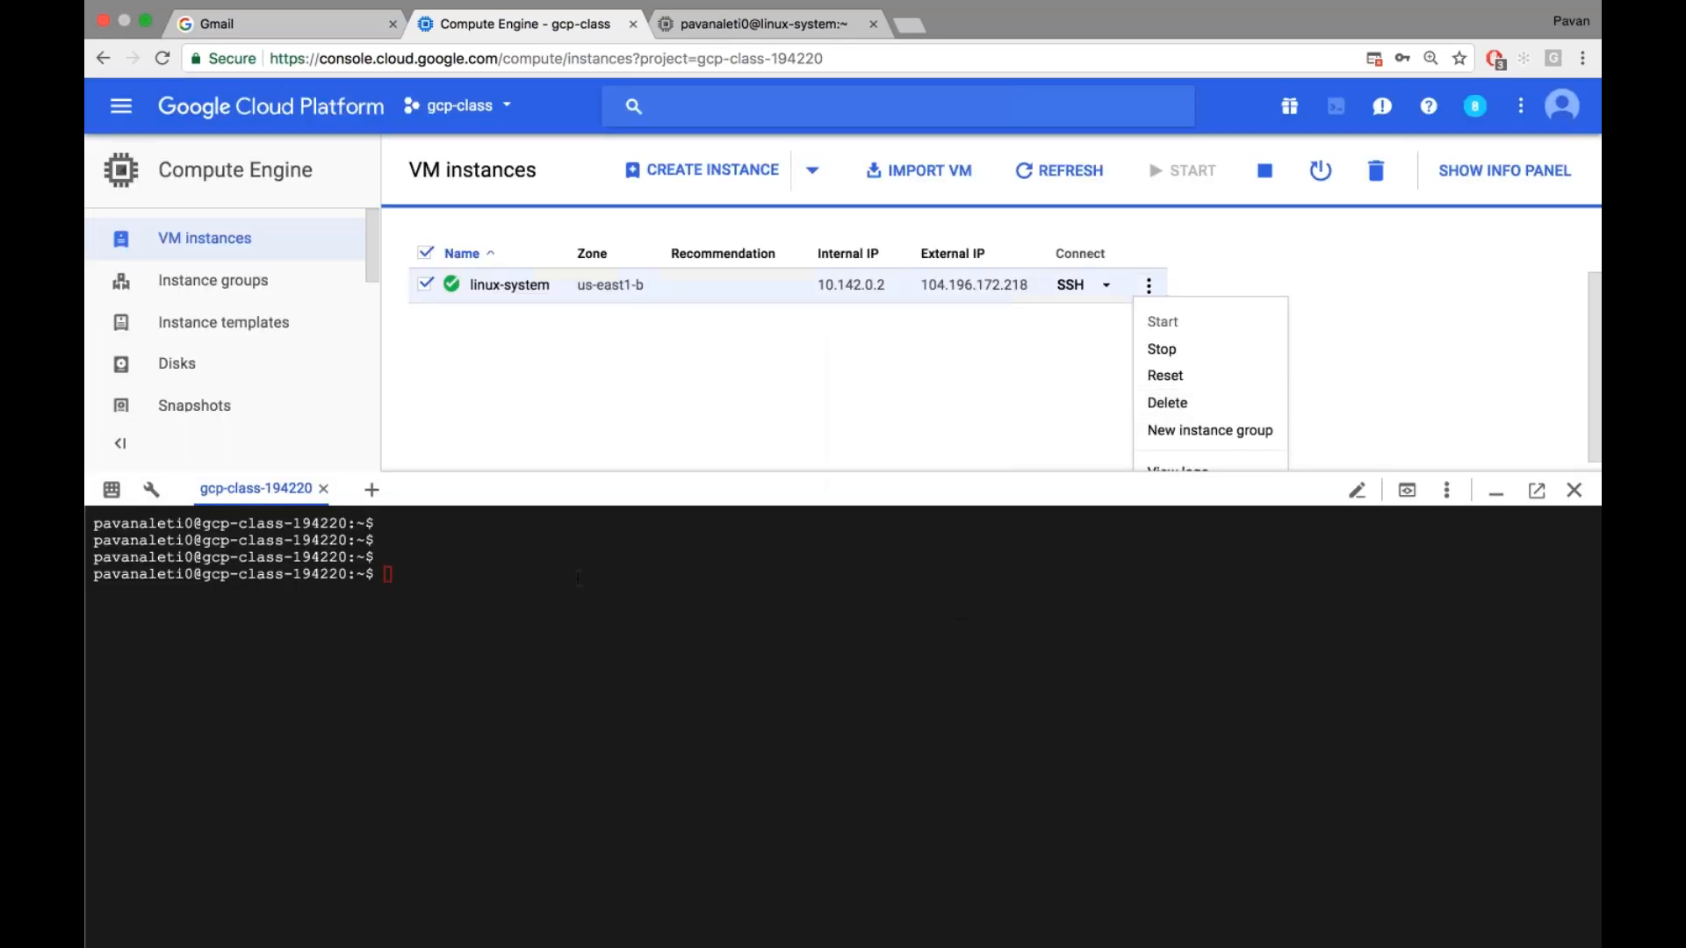
# Try to delete the VM from Cloud Shell by running gcloud compute instaces delete "linux-system" --zone us-east1-b
pyautogui.click(575, 578)
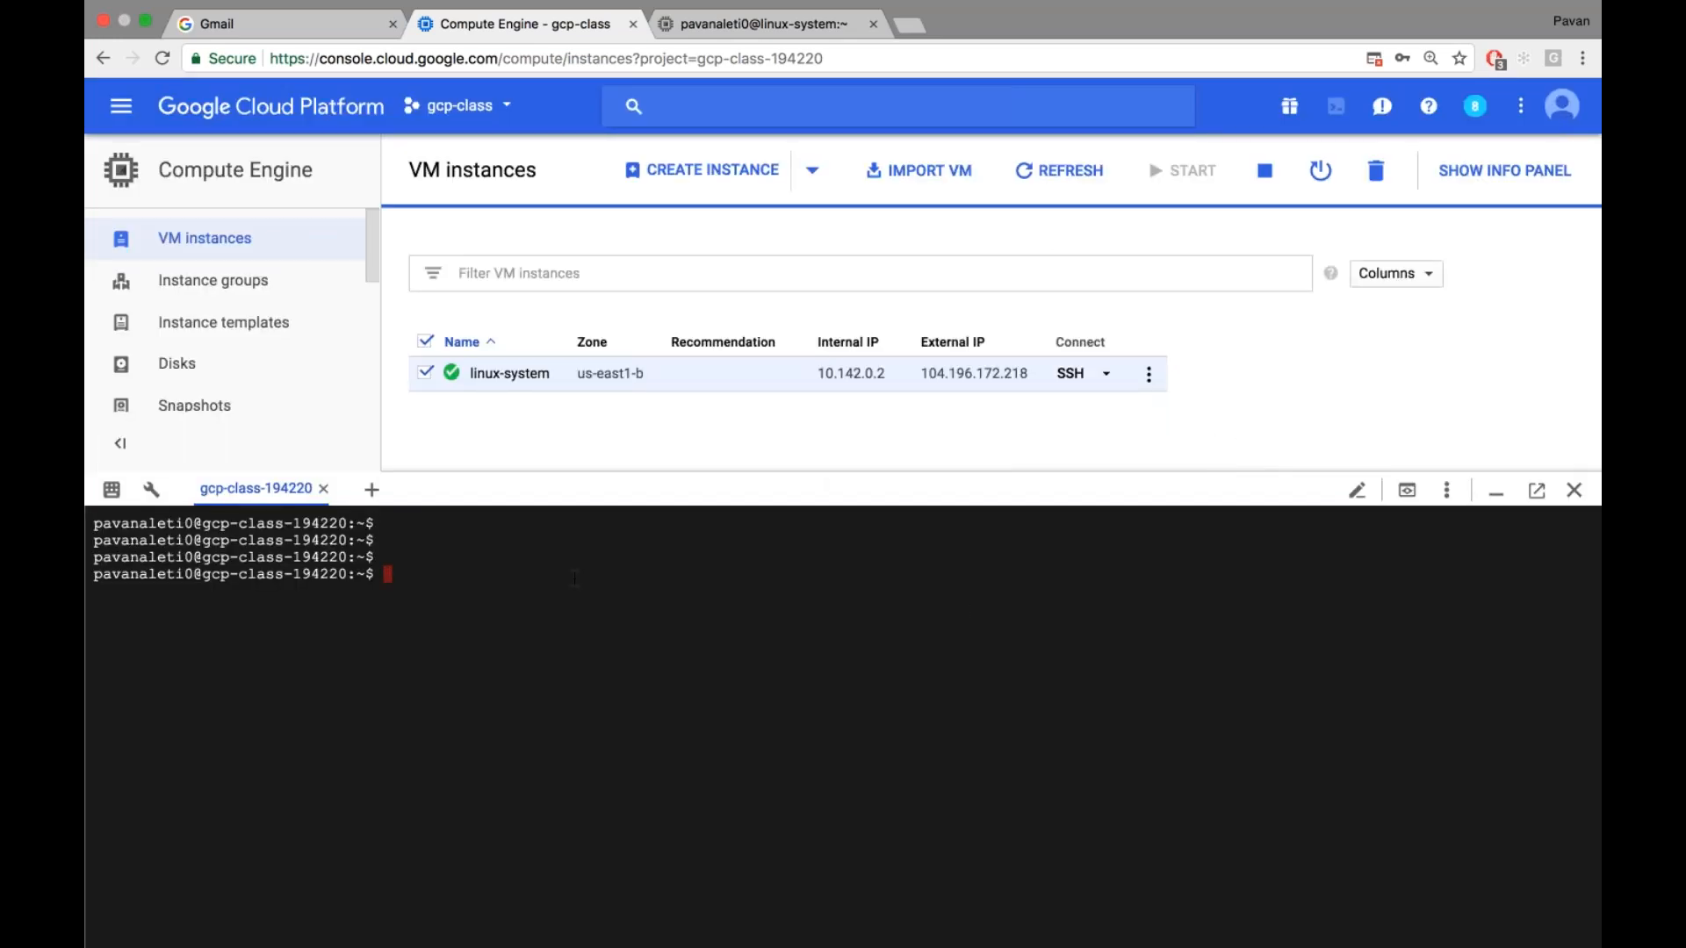
pyautogui.scroll(2, 575, 578)
pyautogui.write('g')
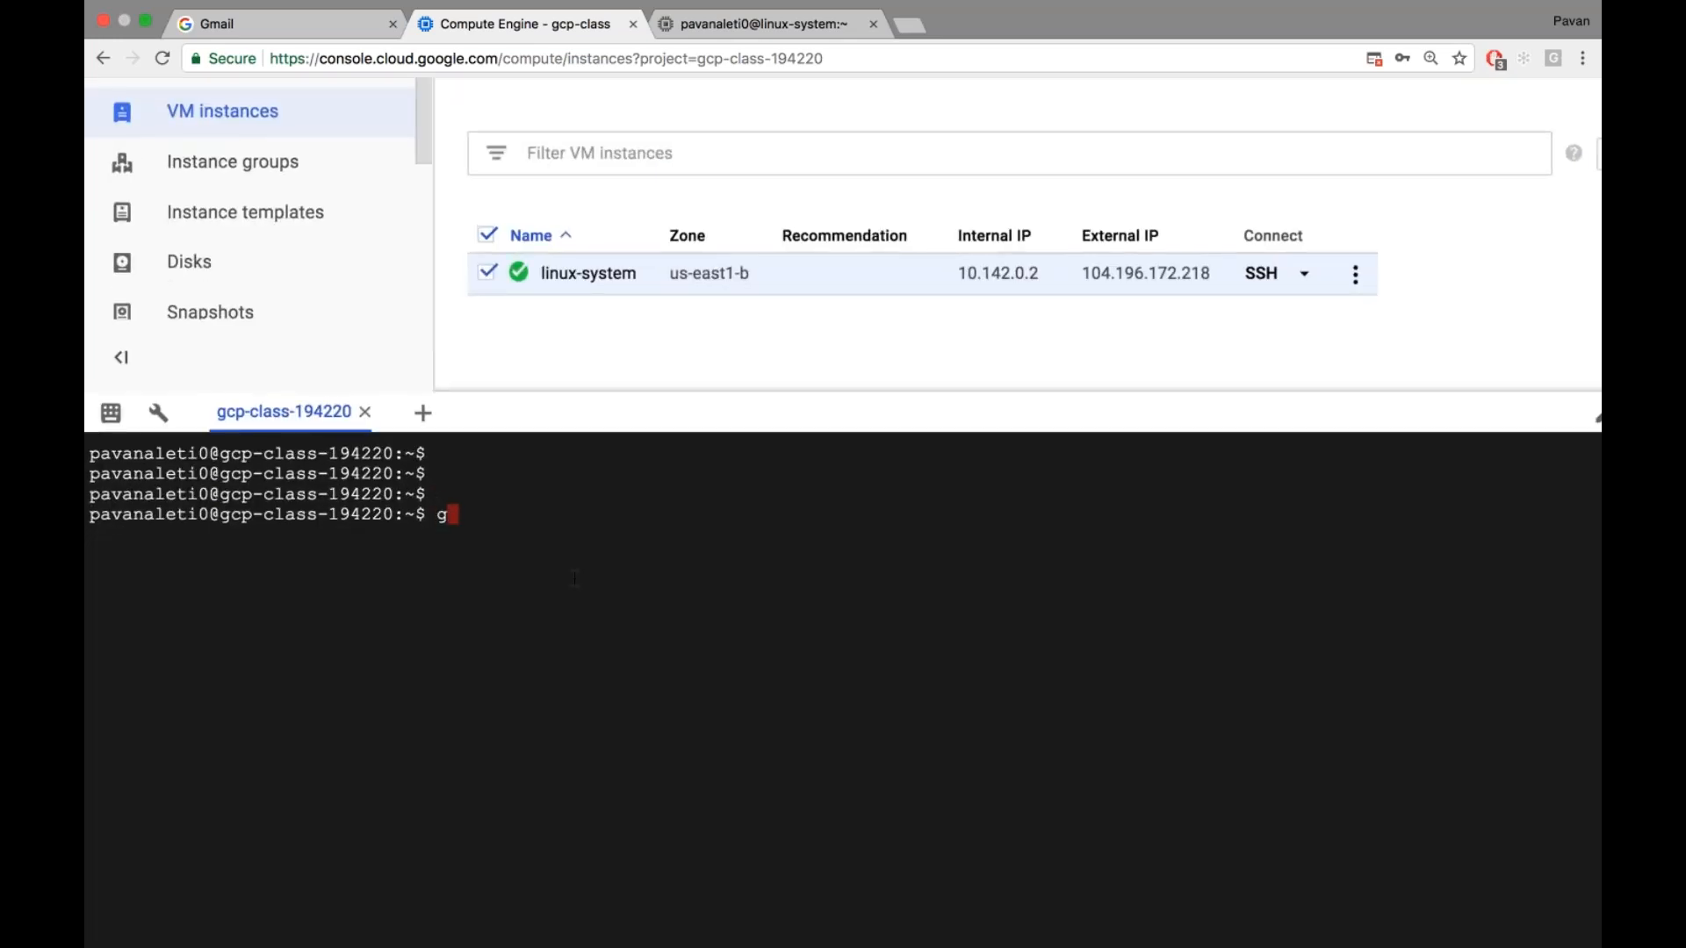
pyautogui.write('cloud compute instaces ')
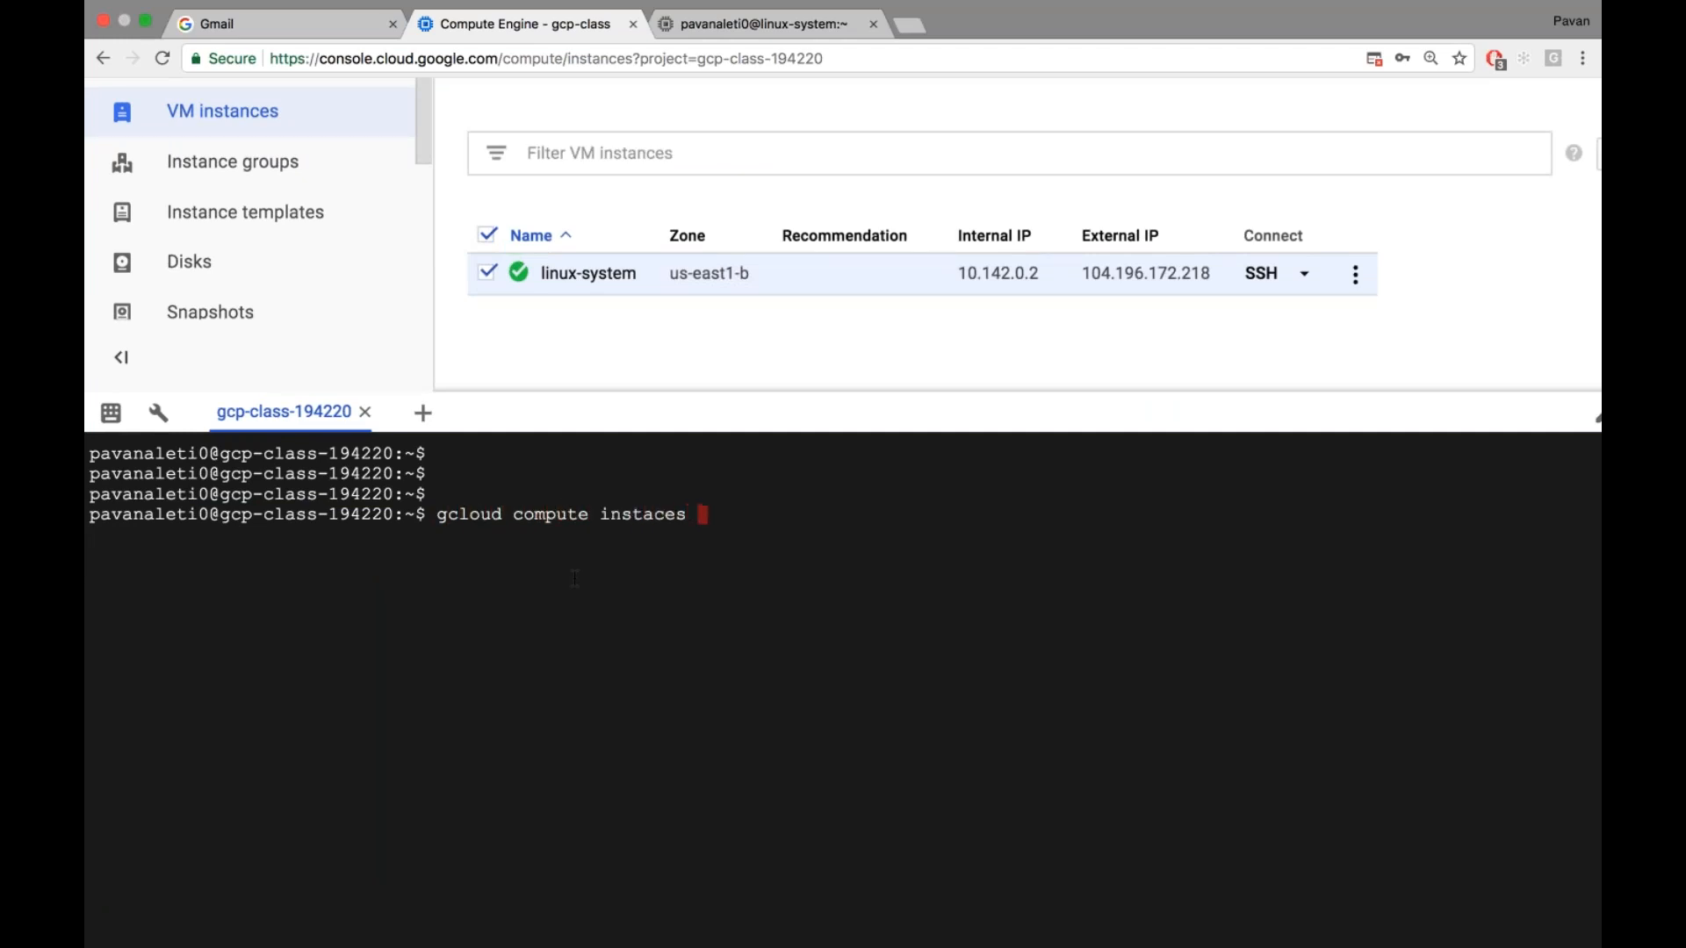
pyautogui.write('delete ')
pyautogui.write('linux')
pyautogui.press('BackSpace')
pyautogui.press('BackSpace')
pyautogui.press('BackSpace')
pyautogui.press('BackSpace')
pyautogui.press('BackSpace')
pyautogui.write('"linux-system')
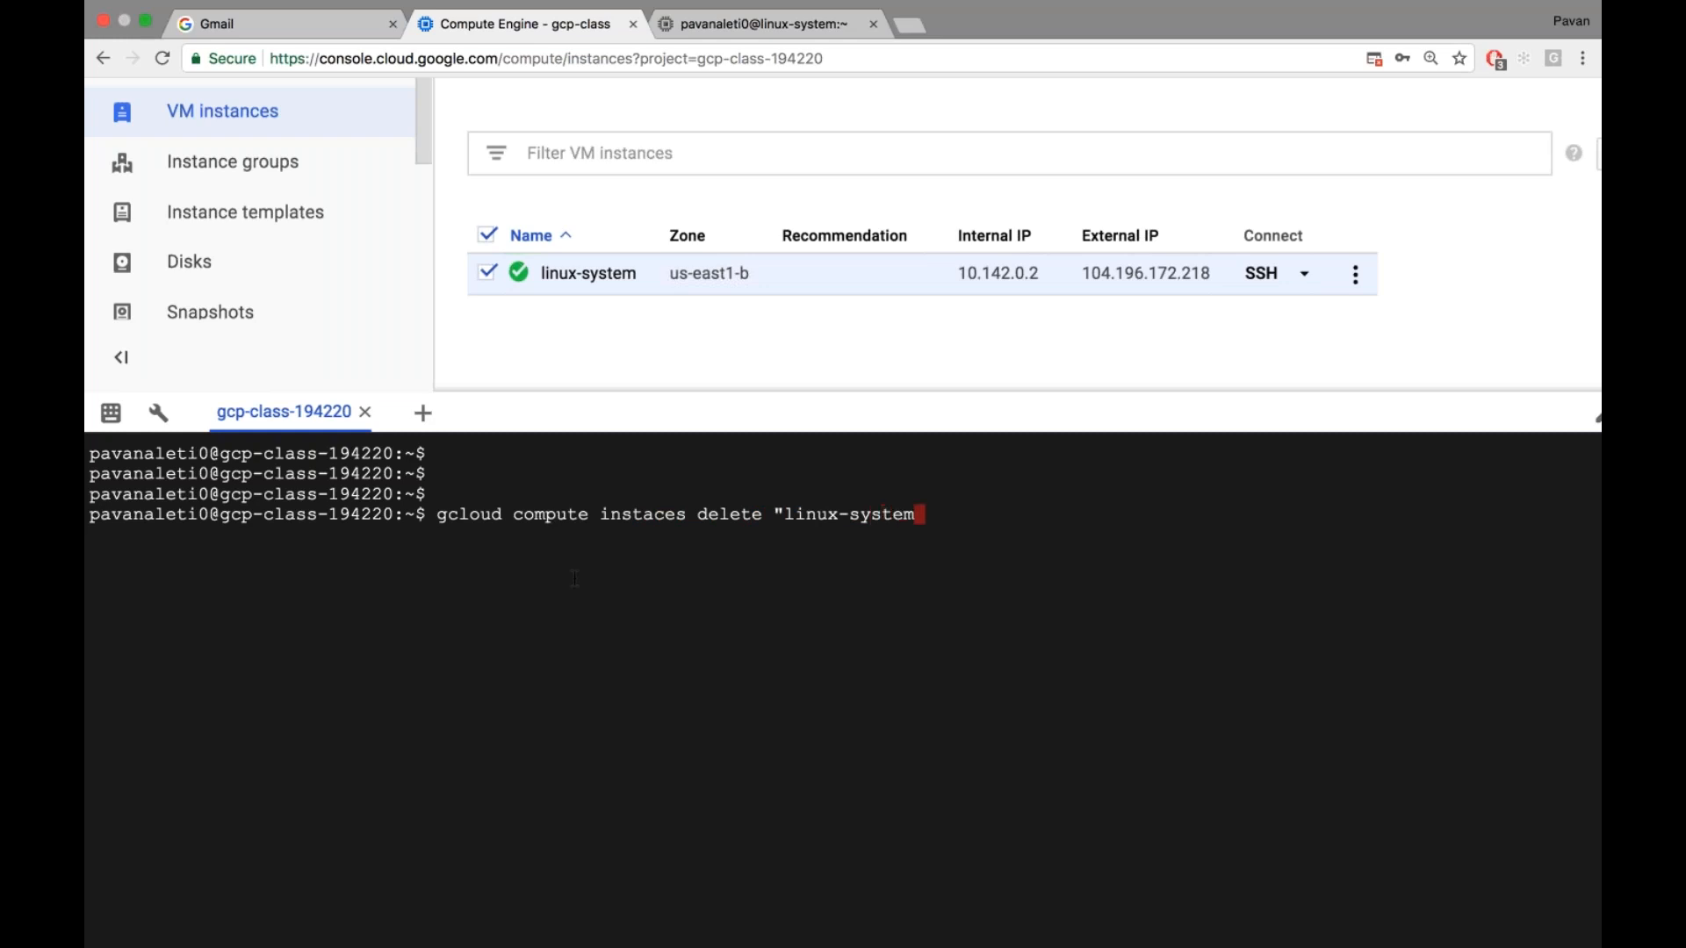
pyautogui.write('" --zone us-east1')
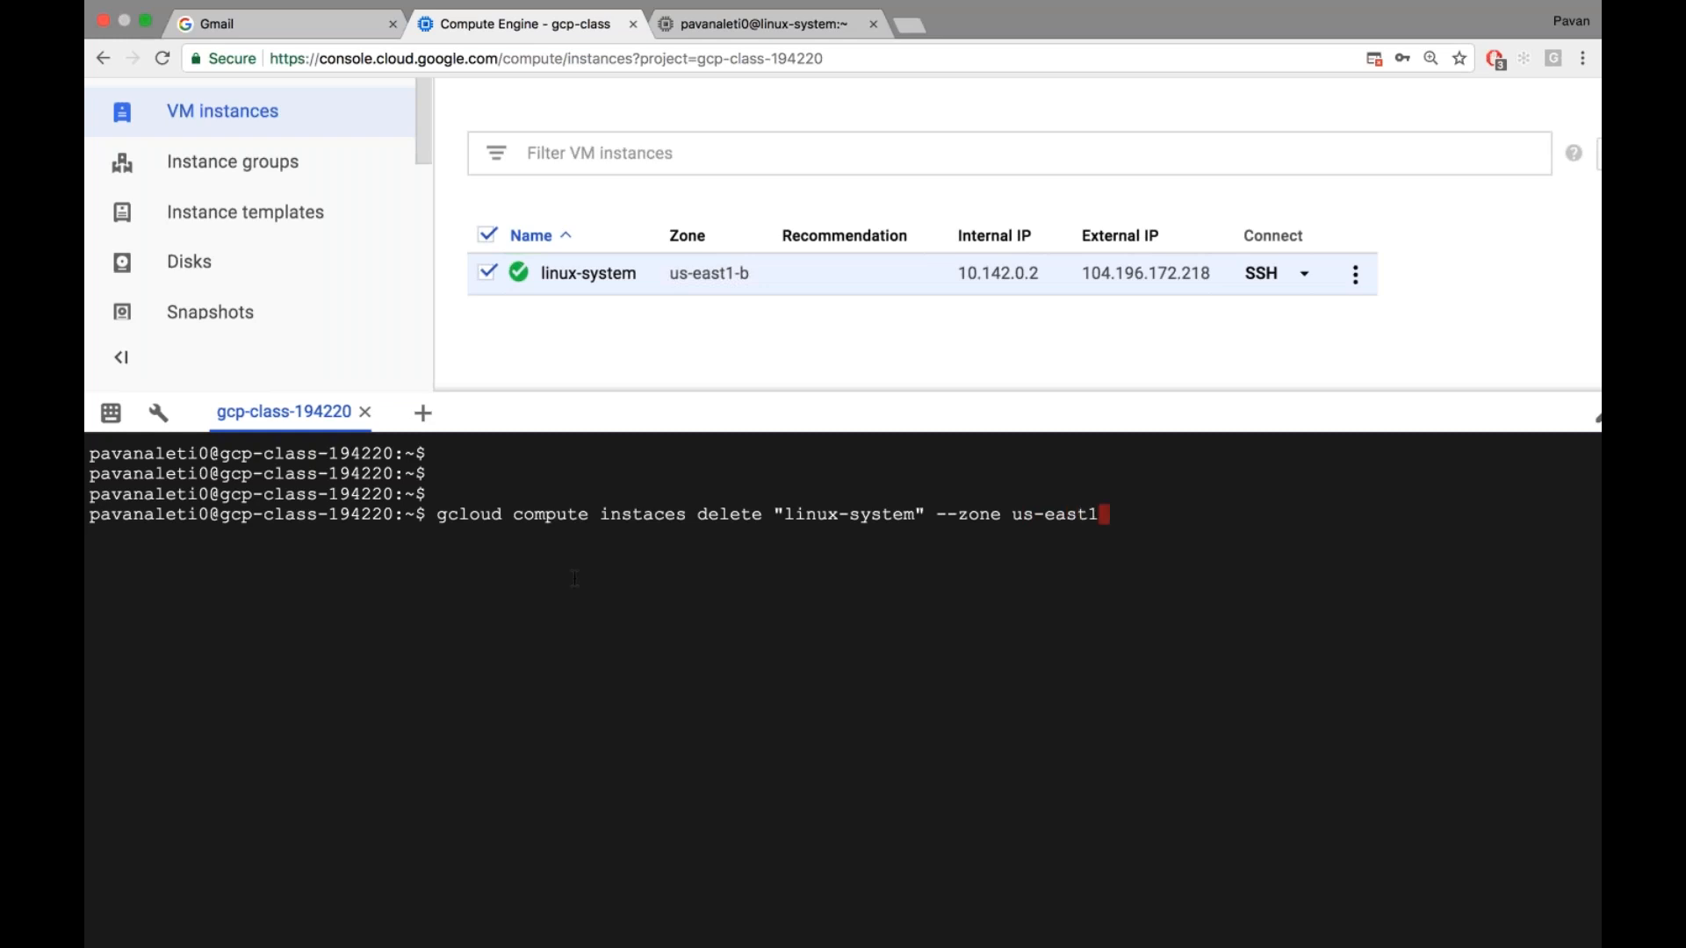
pyautogui.write('-b')
pyautogui.press('Return')
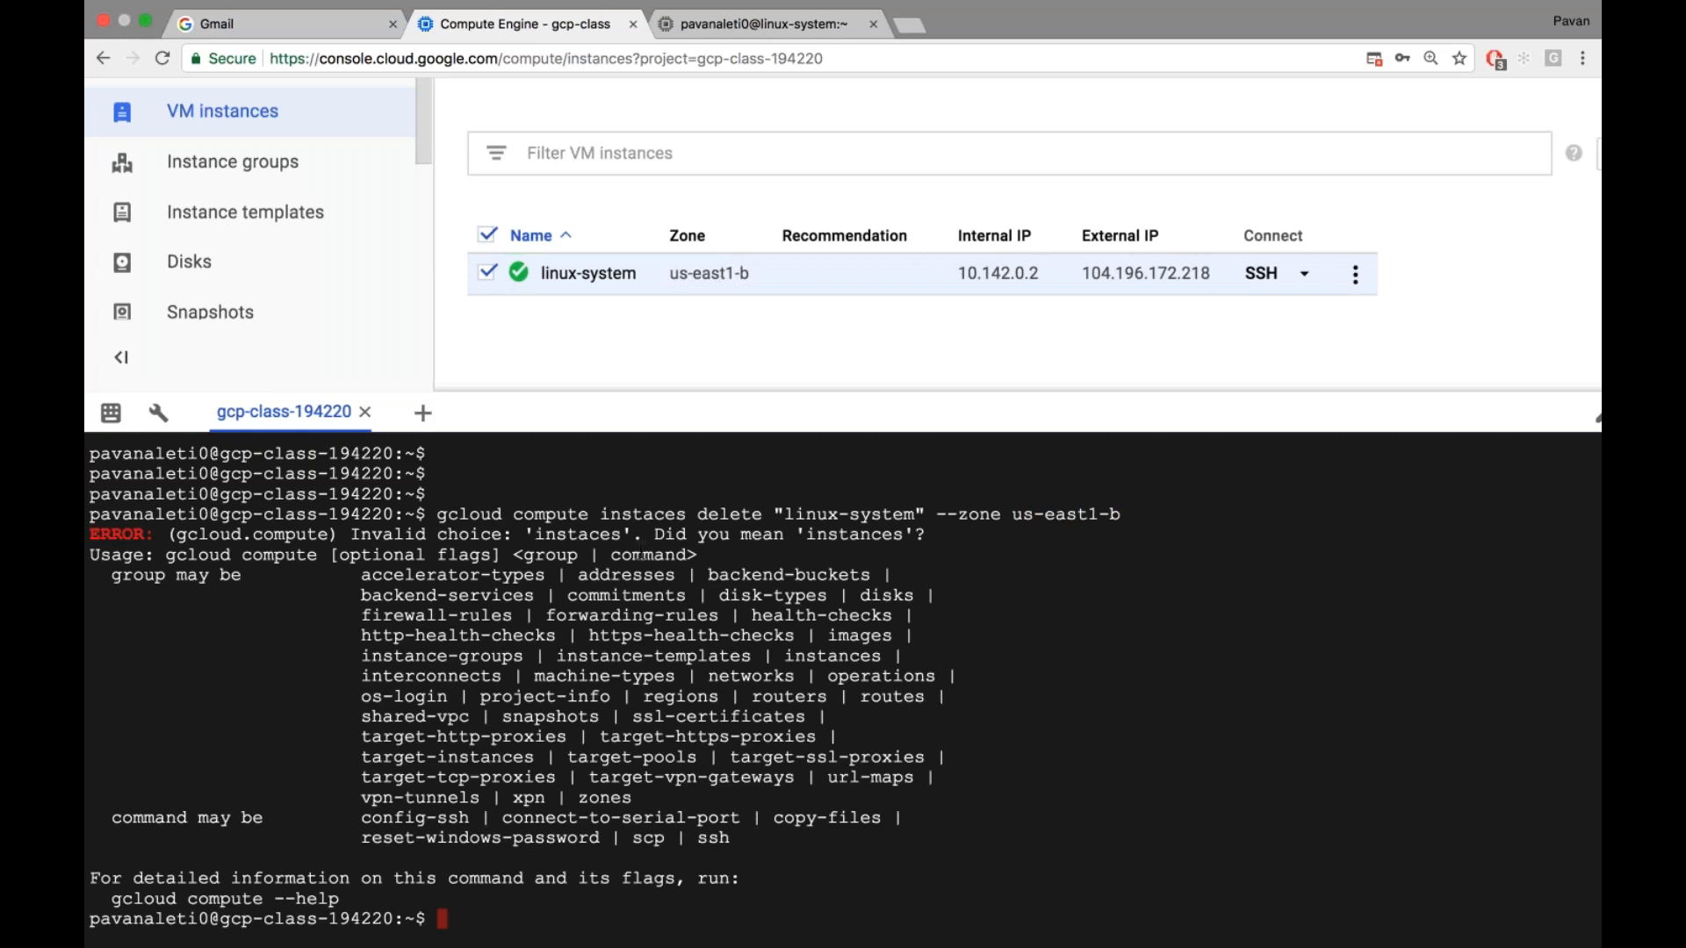
# Recall the failed delete command, correct instaces to instances, and run it for linux-system in zone us-east1-b
pyautogui.moveTo(610, 515); pyautogui.dragTo(685, 514)
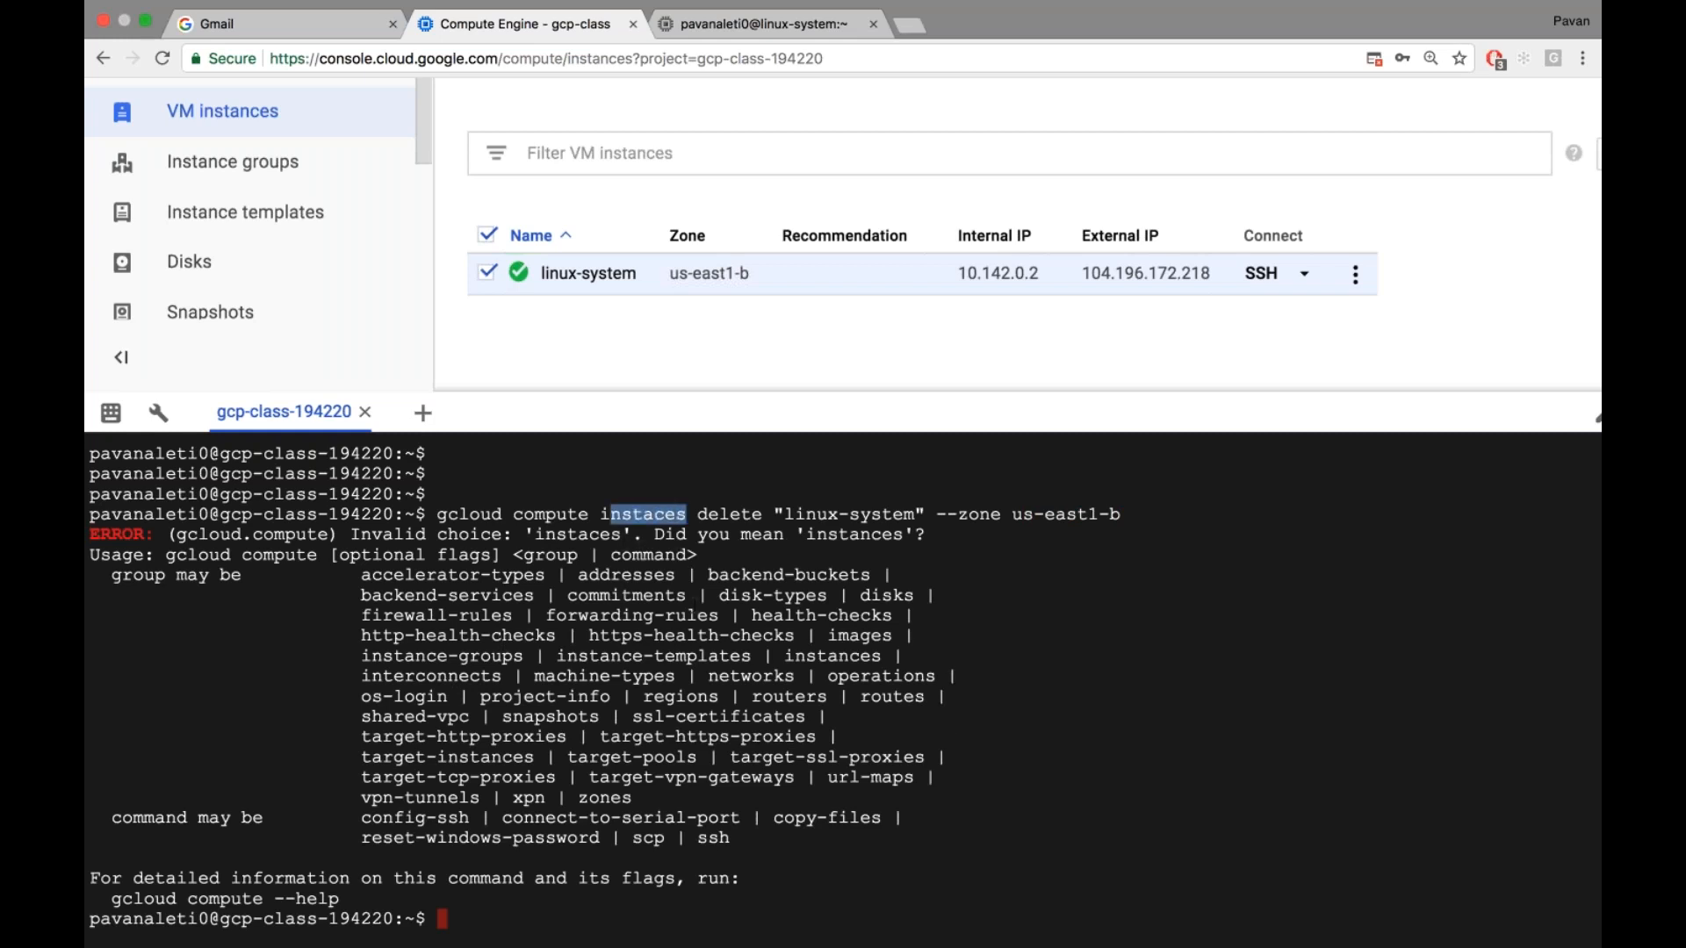
pyautogui.press('Up')
pyautogui.press('Left')
pyautogui.press('Left')
pyautogui.press('Left')
pyautogui.press('Left')
pyautogui.press('Left')
pyautogui.press('Left')
pyautogui.press('Left')
pyautogui.press('Left')
pyautogui.press('Left')
pyautogui.press('Left')
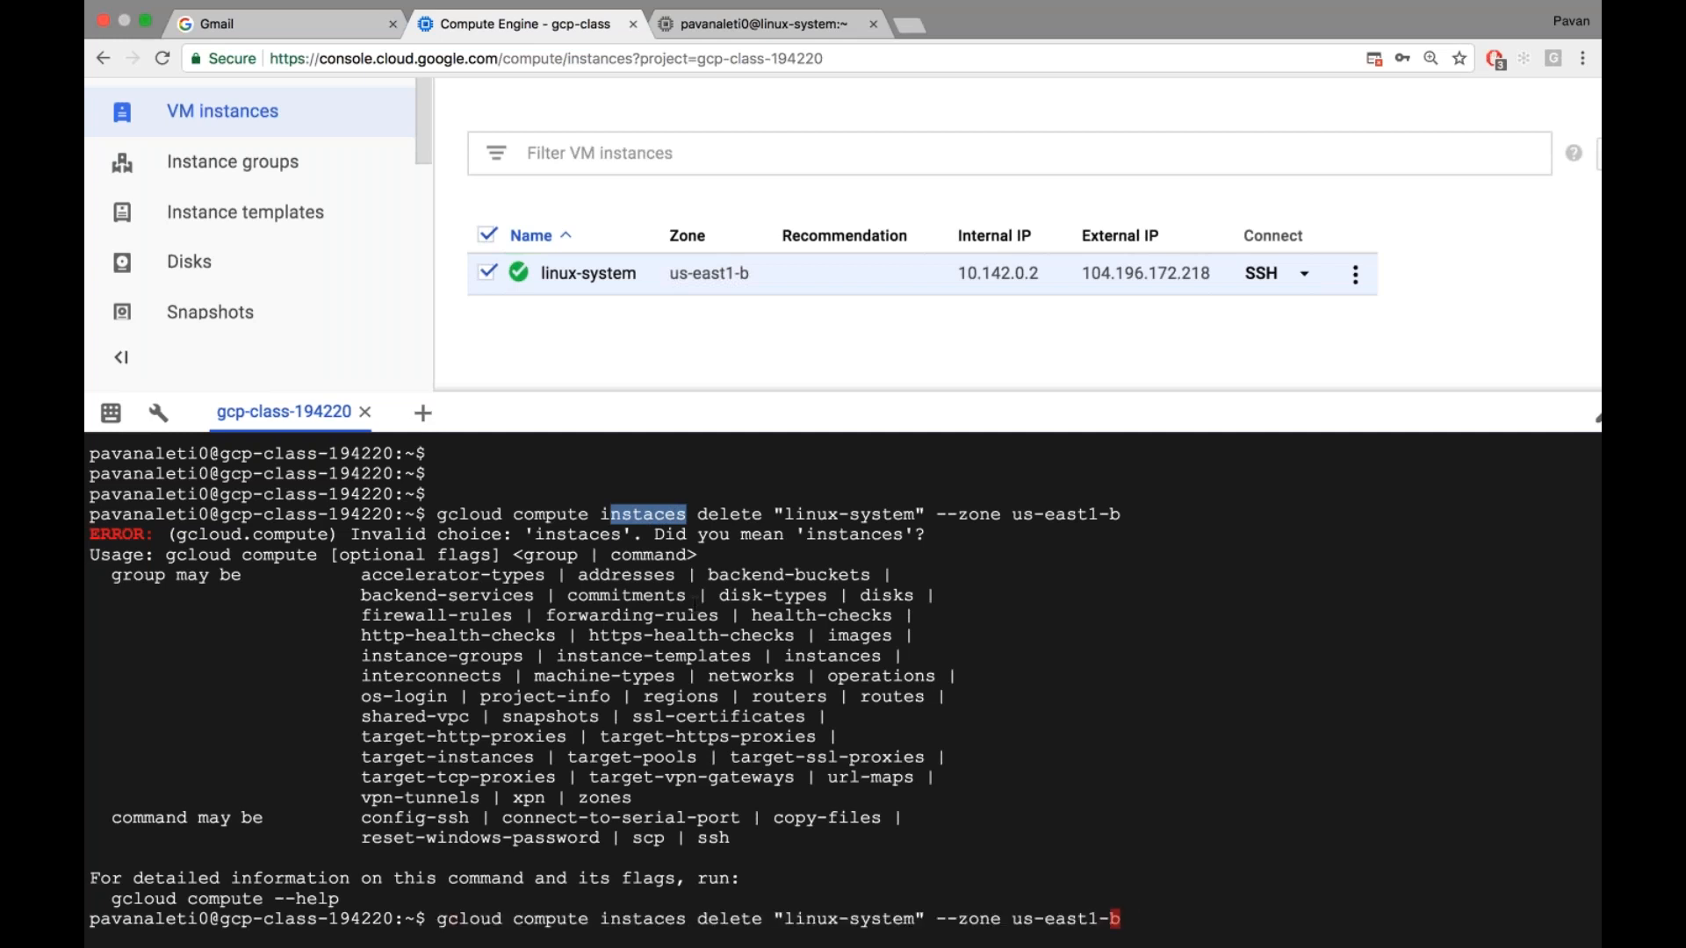
pyautogui.press('Left')
pyautogui.press('Left')
pyautogui.press('Left')
pyautogui.press('Left')
pyautogui.press('Left')
pyautogui.press('Left')
pyautogui.press('Left')
pyautogui.press('Left')
pyautogui.press('Left')
pyautogui.press('Left')
pyautogui.press('Left')
pyautogui.press('Left')
pyautogui.press('Left')
pyautogui.press('Left')
pyautogui.press('Left')
pyautogui.press('Left')
pyautogui.press('Left')
pyautogui.press('Left')
pyautogui.press('Left')
pyautogui.press('Left')
pyautogui.press('Left')
pyautogui.press('Left')
pyautogui.press('Left')
pyautogui.press('Left')
pyautogui.press('Left')
pyautogui.press('Left')
pyautogui.press('Left')
pyautogui.press('Left')
pyautogui.press('Left')
pyautogui.press('Left')
pyautogui.press('Left')
pyautogui.press('Left')
pyautogui.press('Left')
pyautogui.press('Left')
pyautogui.press('Right')
pyautogui.write('n')
pyautogui.press('Return')
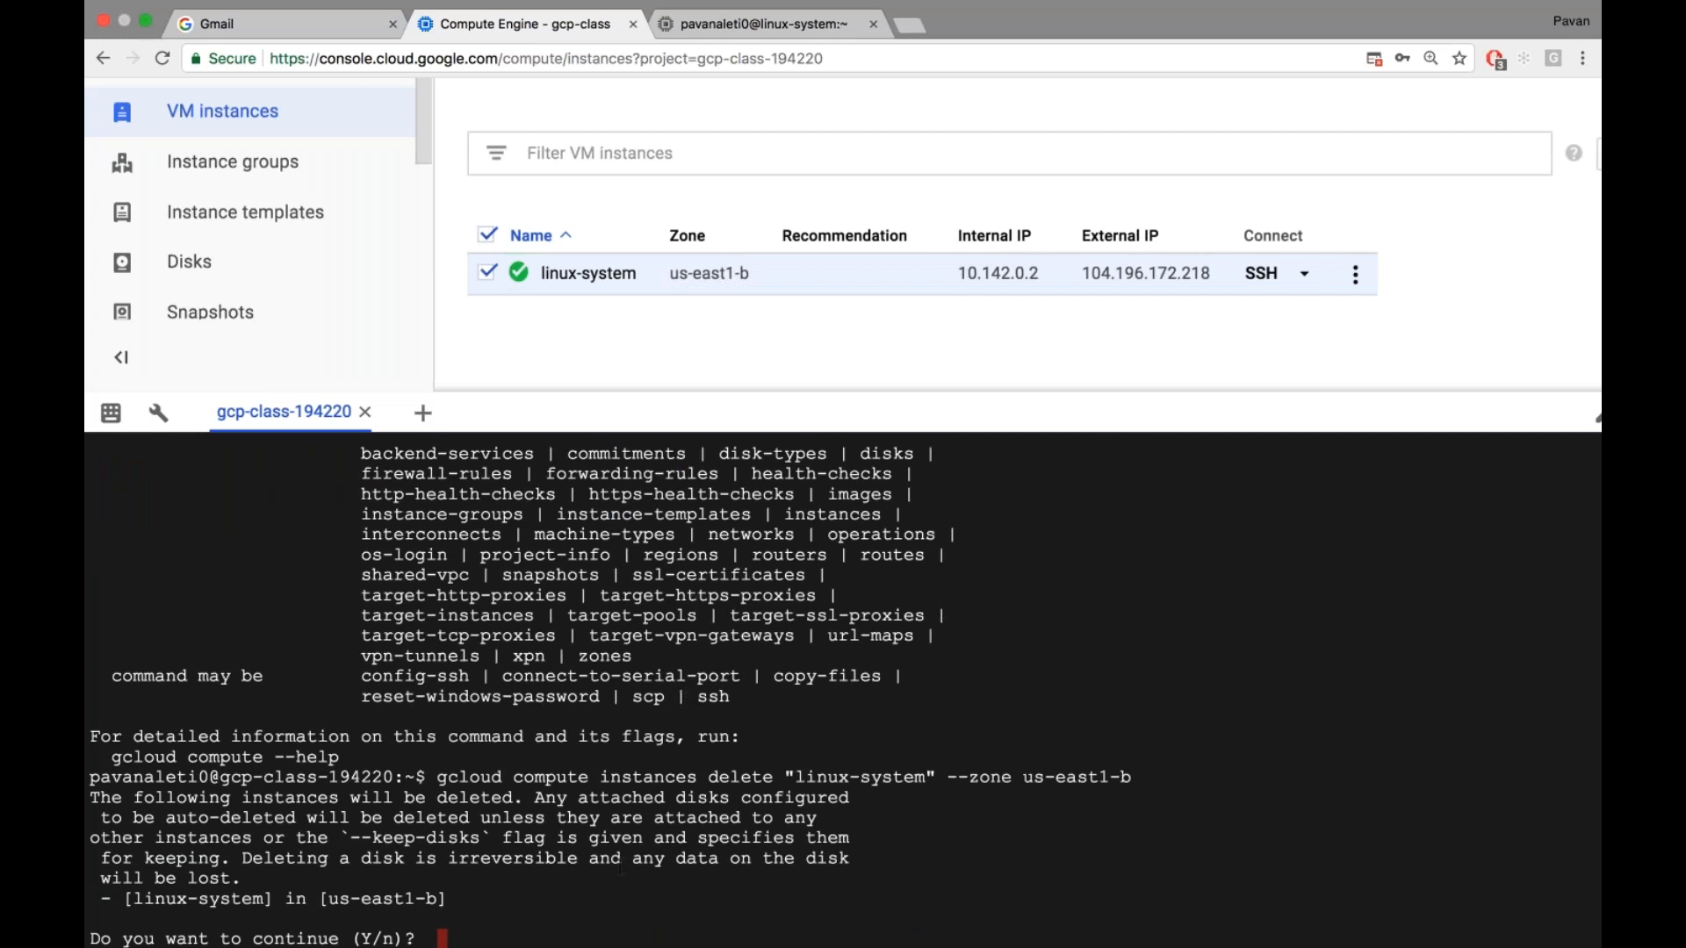
# Answer Y to the Cloud Shell prompt to confirm deleting the linux-system instance
pyautogui.hotkey('ctrl', '-')
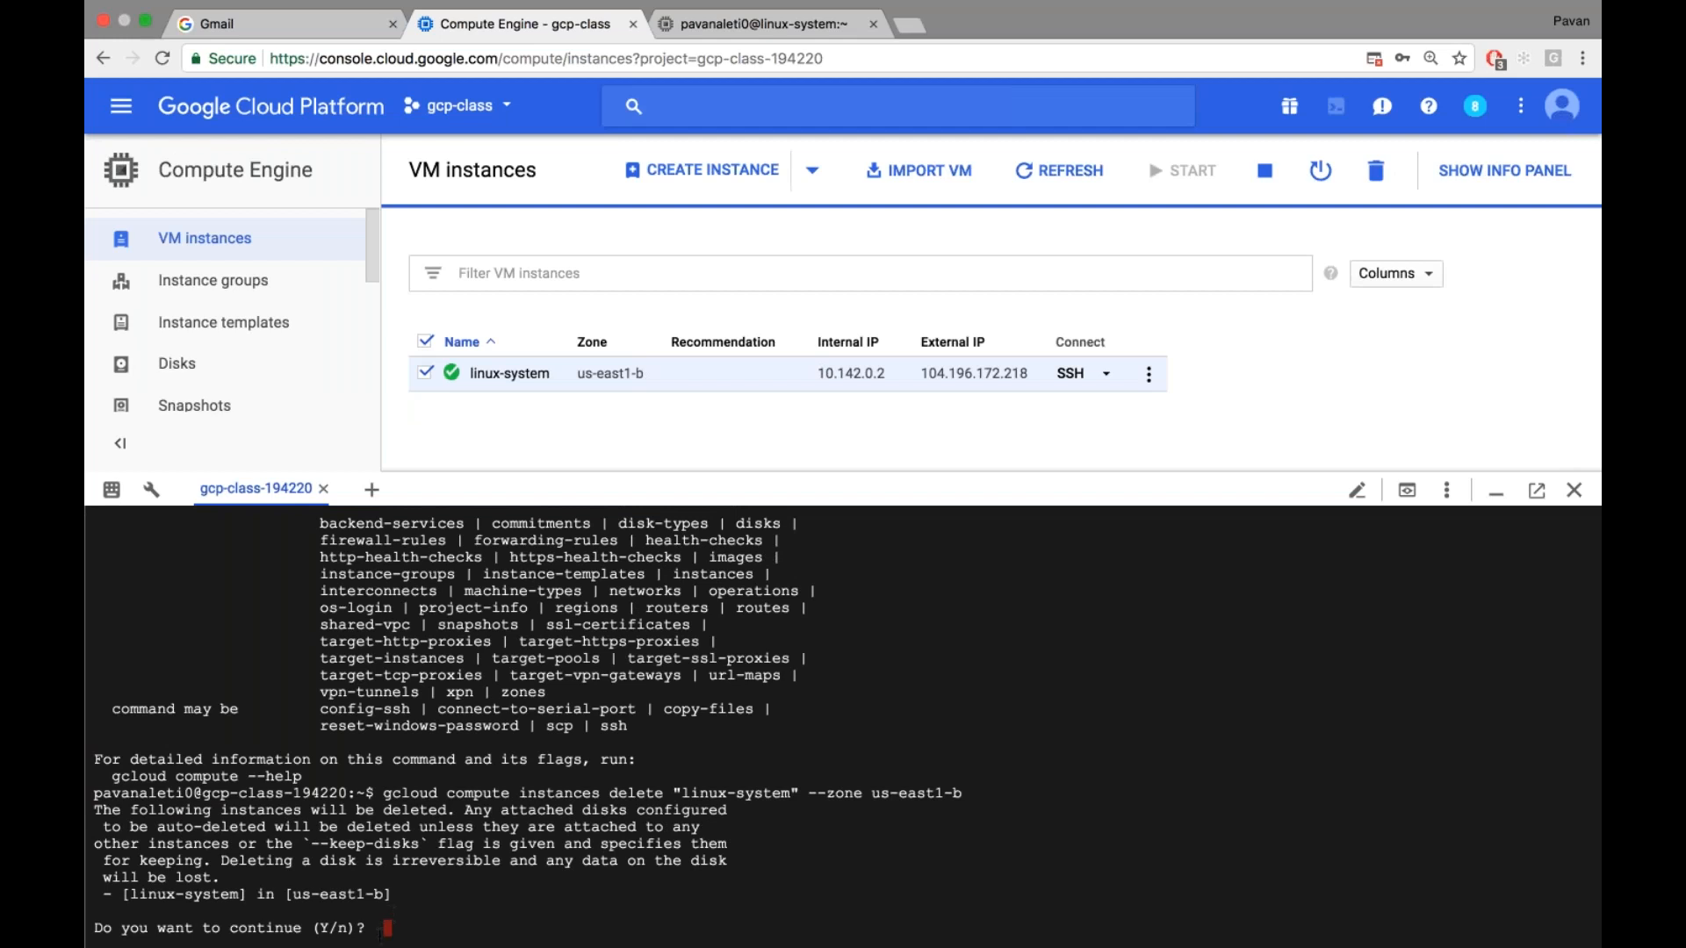
pyautogui.write('Y')
pyautogui.press('Return')
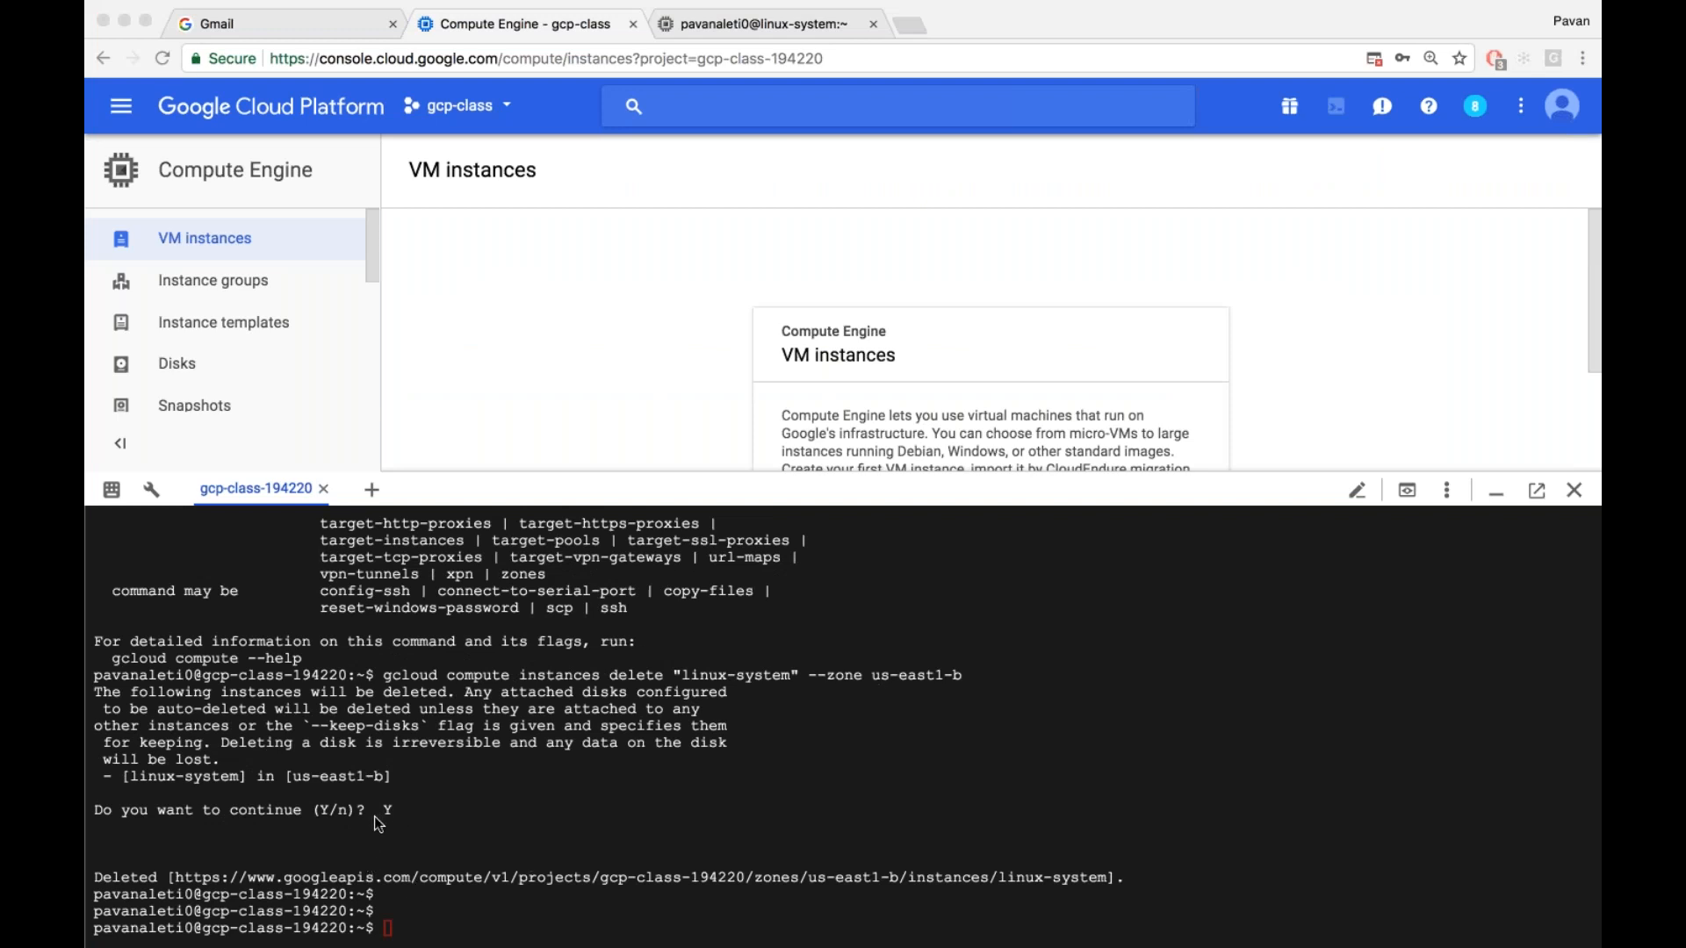
# Select and copy the output line in Cloud Shell that reports the result of the instance deletion
pyautogui.click(96, 880)
pyautogui.doubleClick(255, 878)
pyautogui.tripleClick(116, 878)
pyautogui.press('super+c')
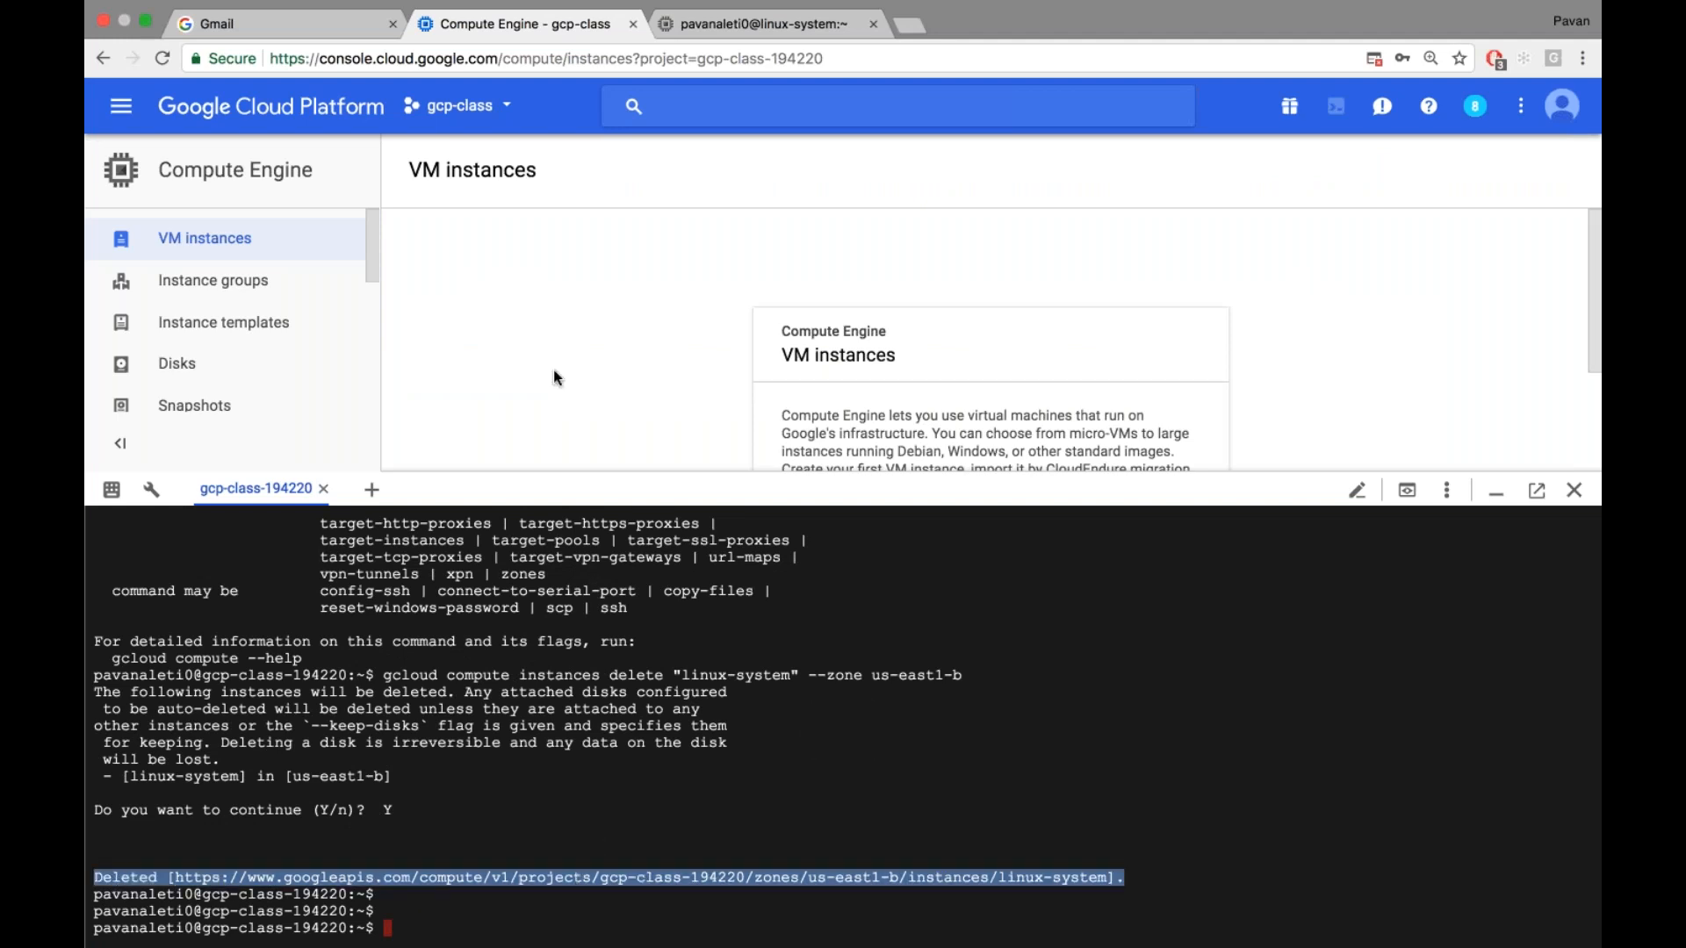